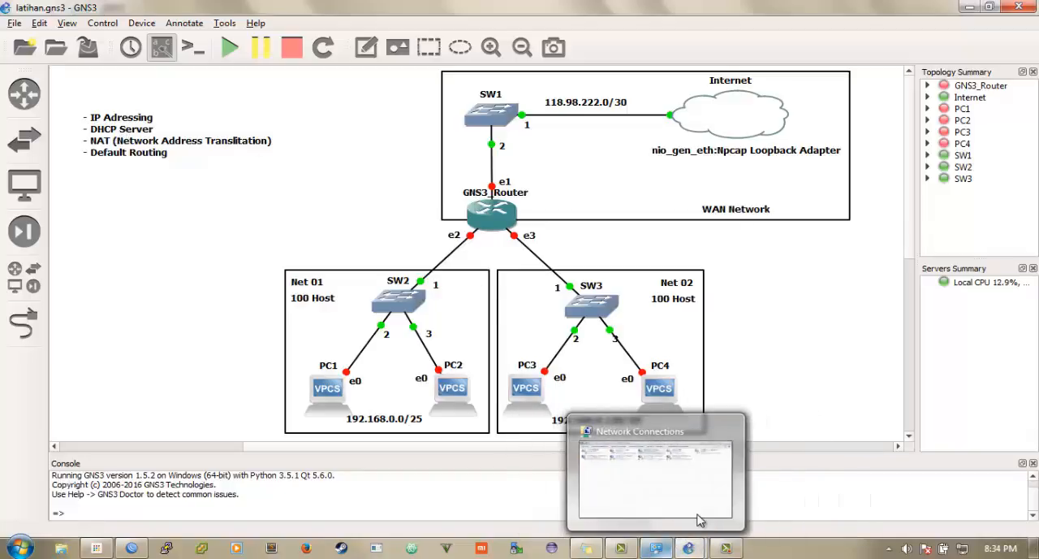
Switch to the latihan_gns3 project, place the WinBox session beside its topology, and select the IP_WAN entry in the Address List
mouse_move(688, 549)
click(639, 493)
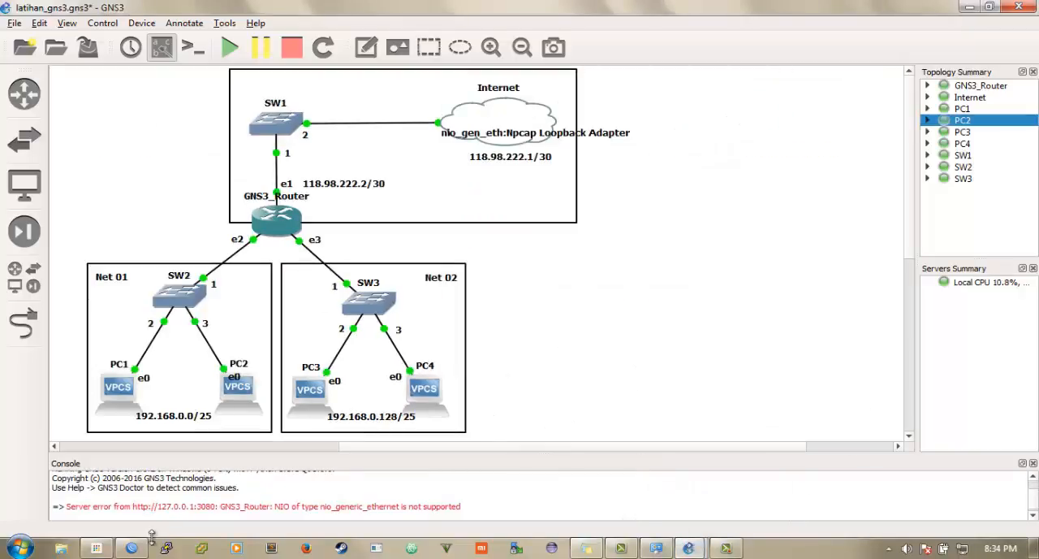
click(688, 549)
drag(682, 102, 692, 162)
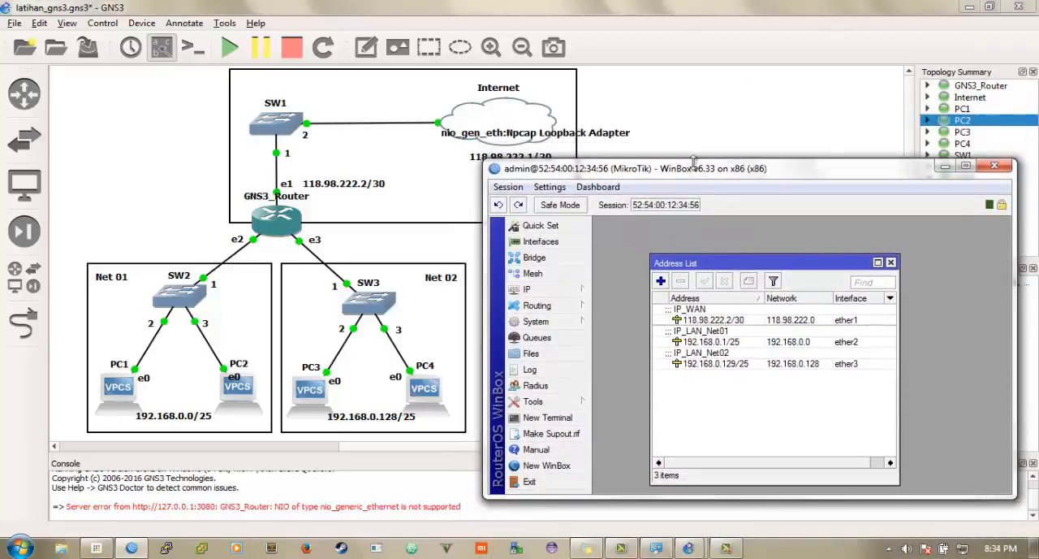
drag(716, 259, 707, 248)
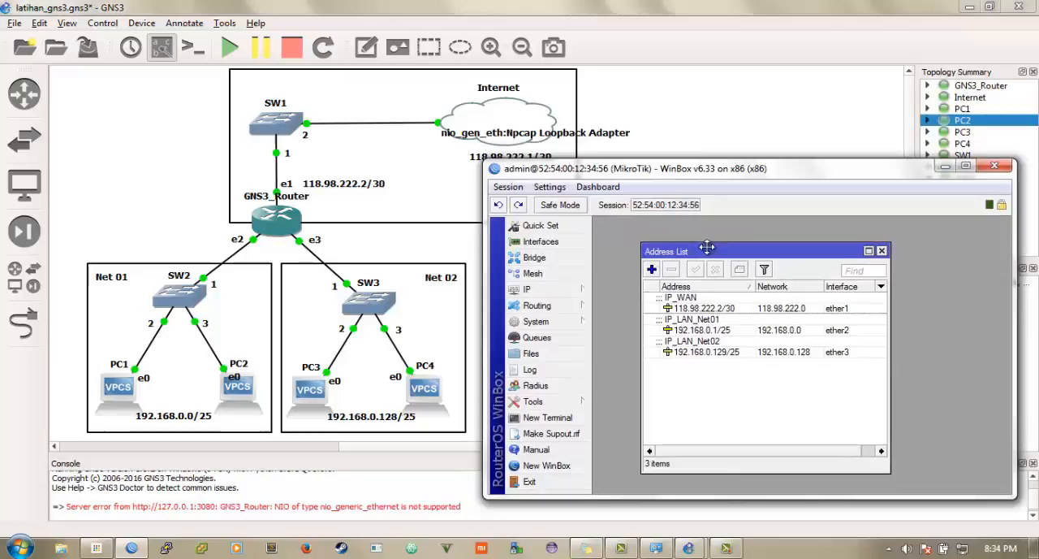
click(696, 308)
drag(607, 174, 597, 190)
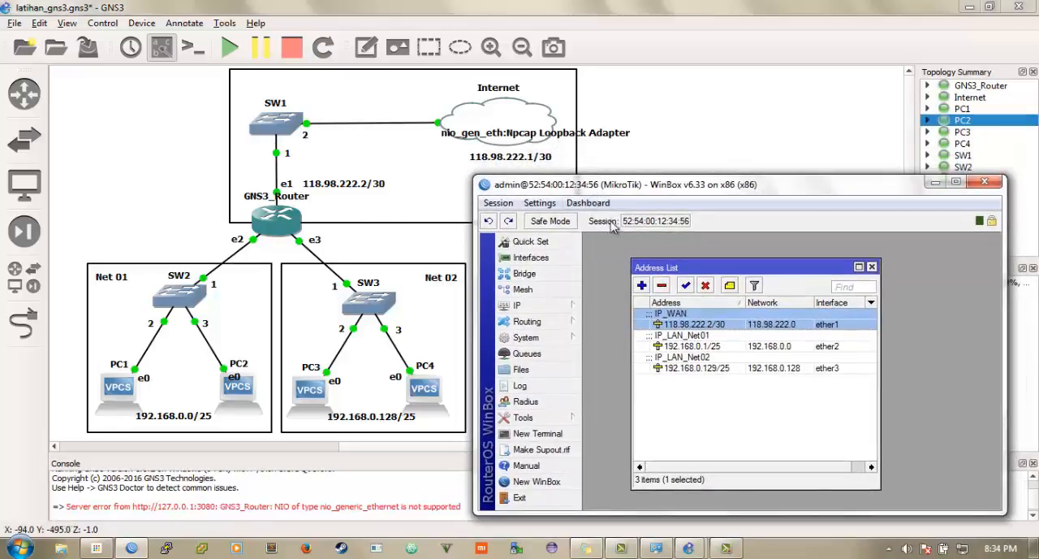
Open a RouterOS terminal and ping the internet gateway 118.98.222.1, stopping the ping after a few replies
click(549, 441)
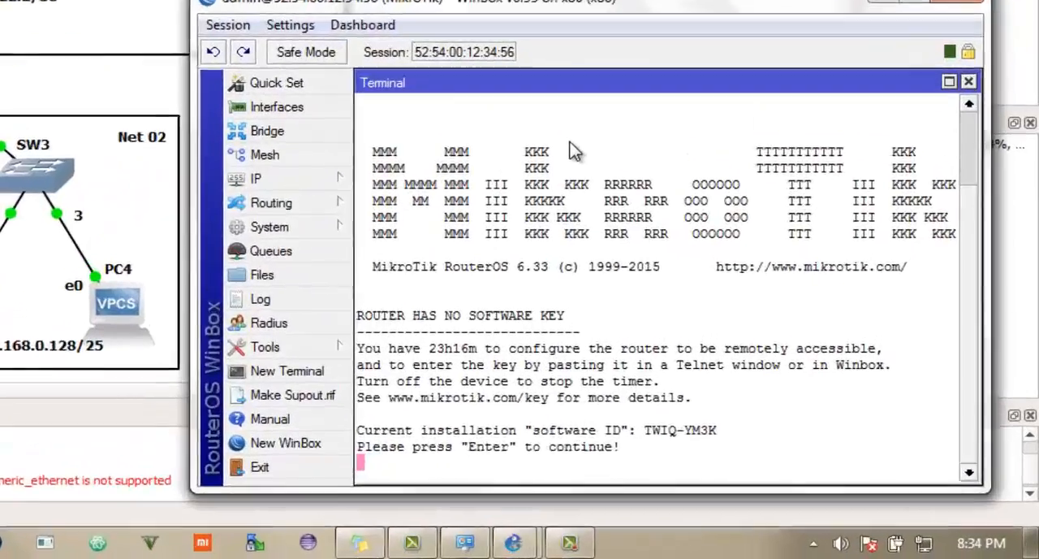
key(Return)
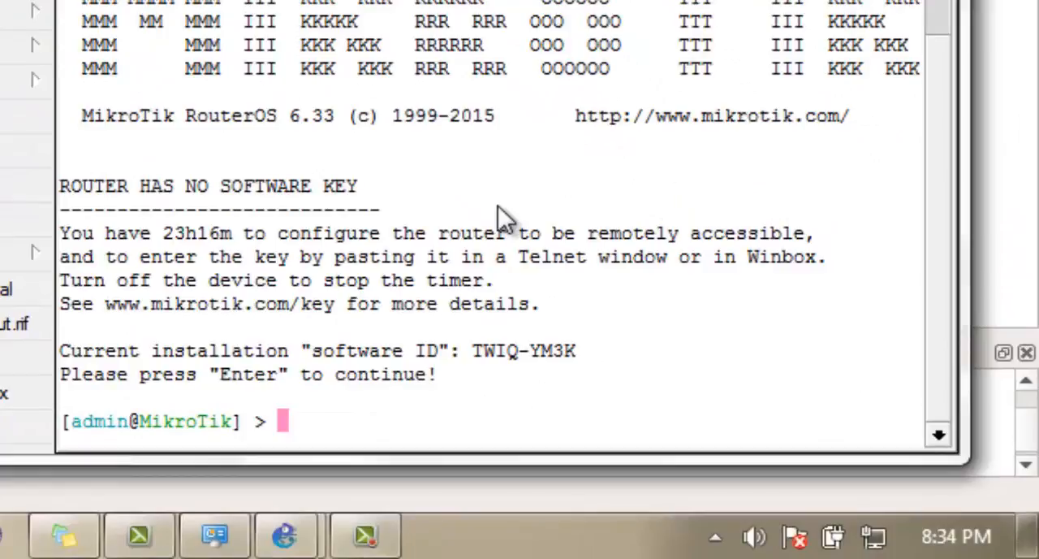
text(ping )
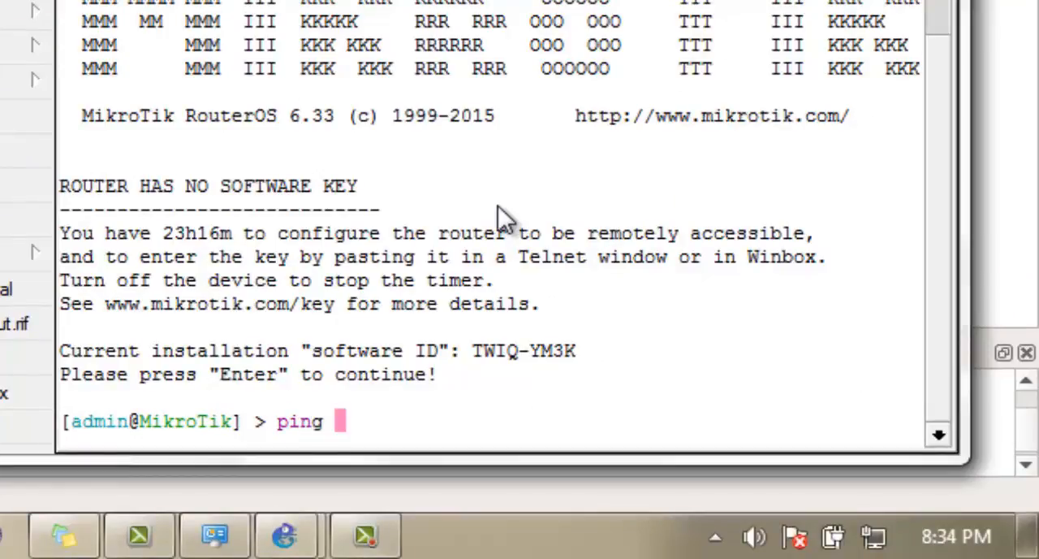
text(118)
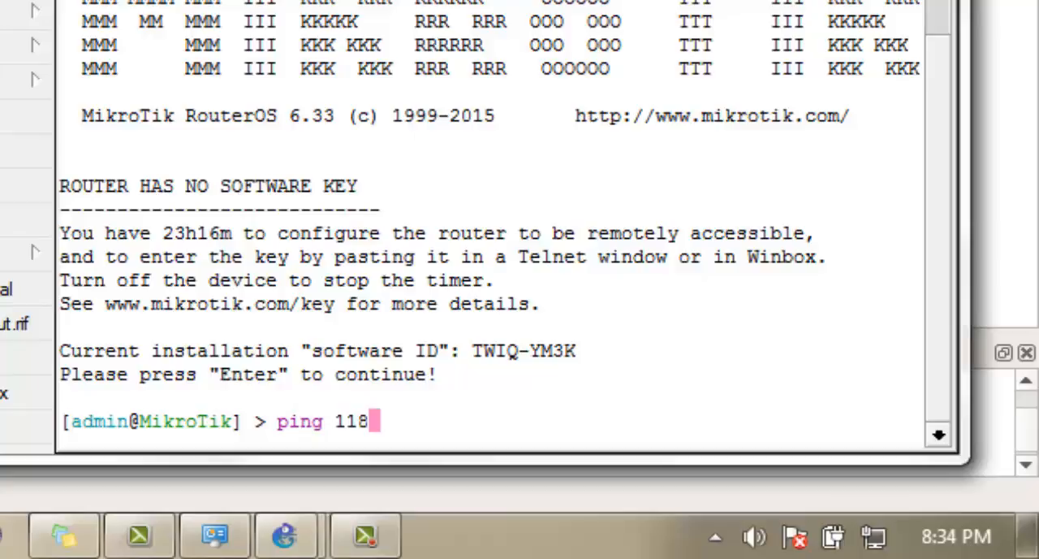
text(.)
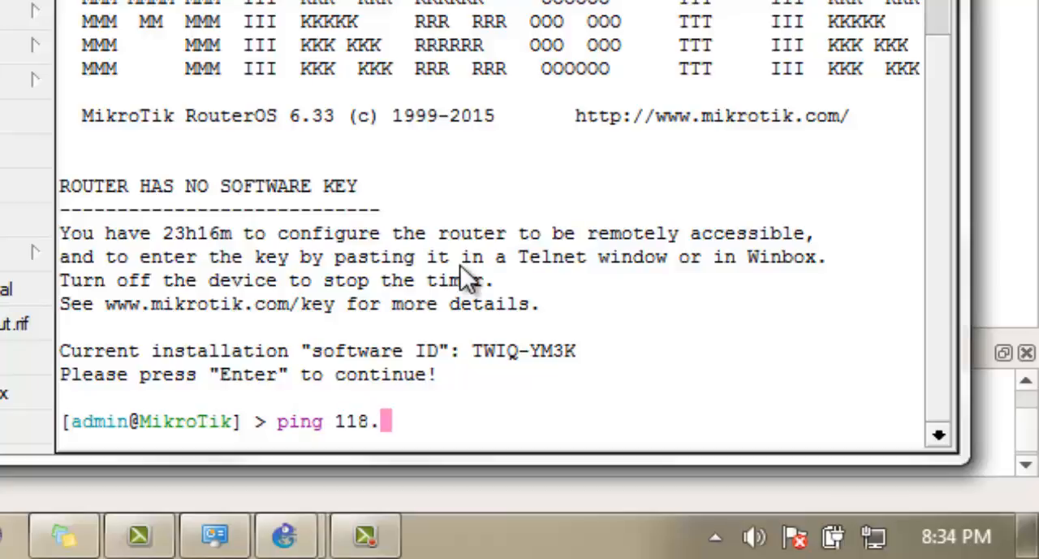
text(98.)
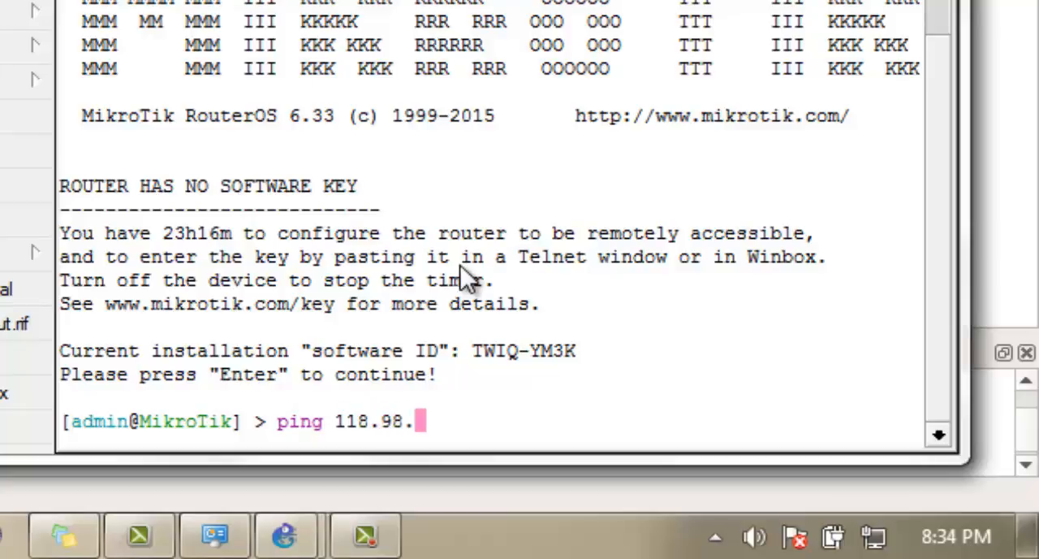
text(222.1)
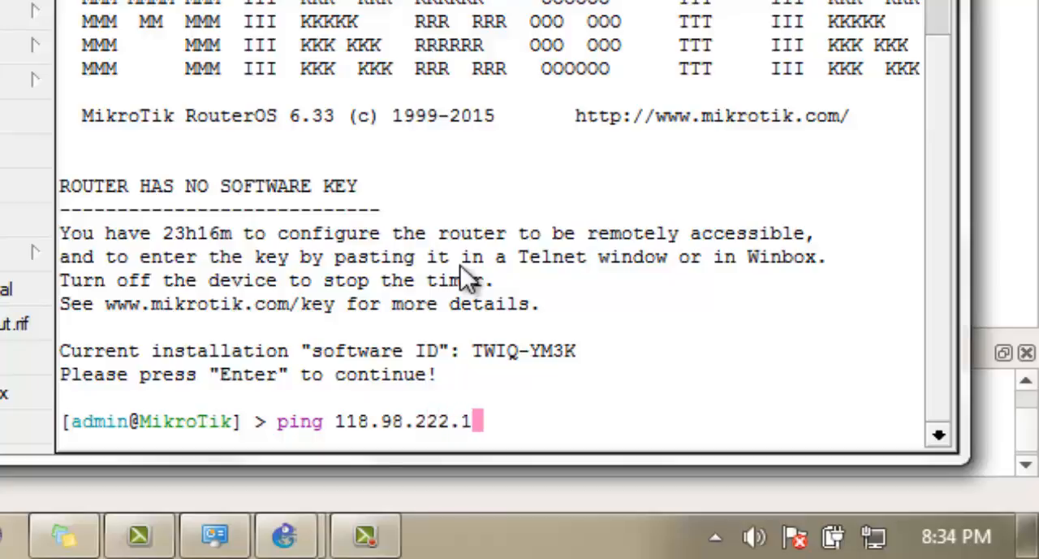
key(Return)
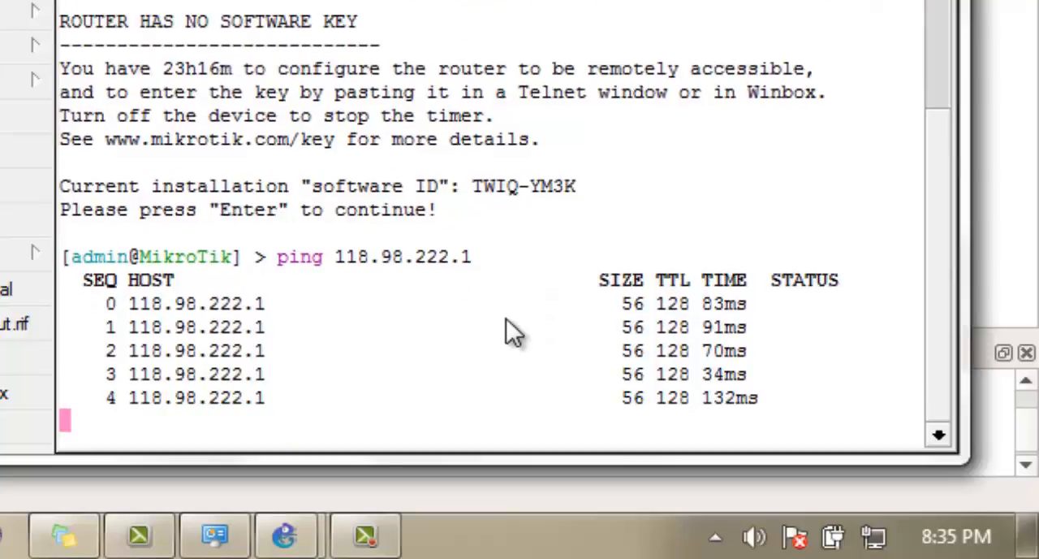
key(ctrl+c)
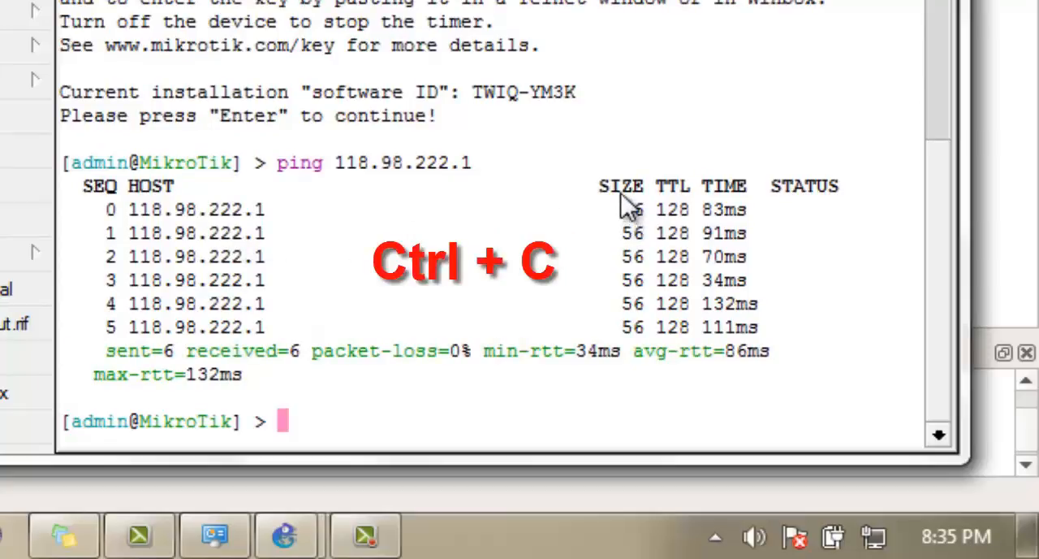
Examine the size, TTL and time values of the replies from 118.98.222.1 in the terminal
drag(620, 208, 750, 213)
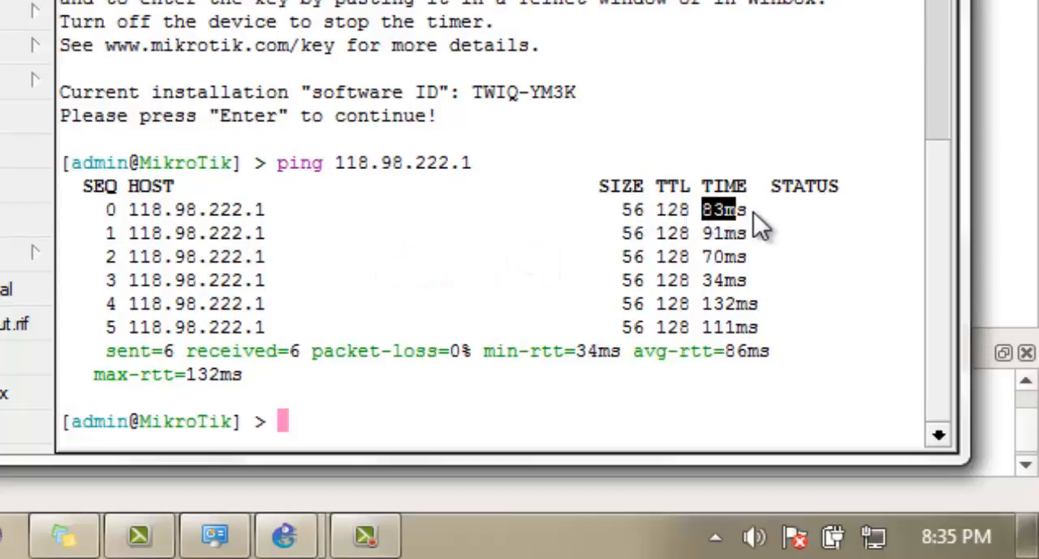
click(752, 214)
drag(633, 227, 784, 338)
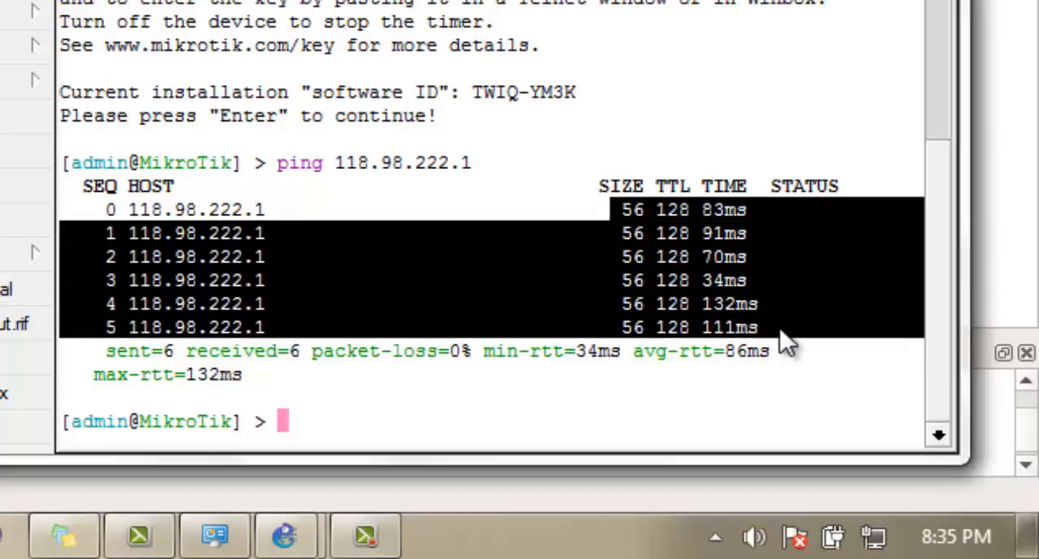
click(592, 282)
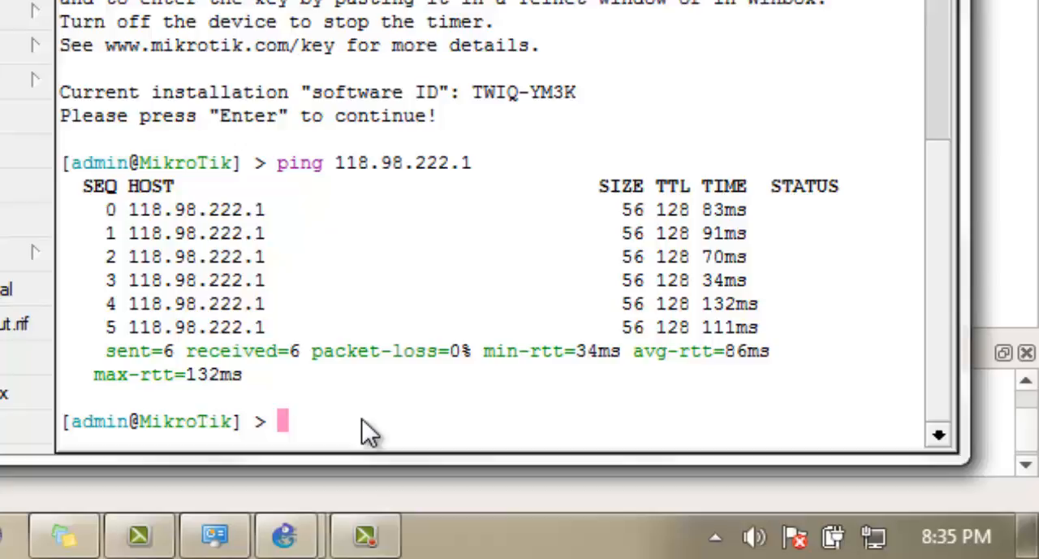
Ping 8.8.8.8 from the router terminal and stop it after a few attempts
text(ping )
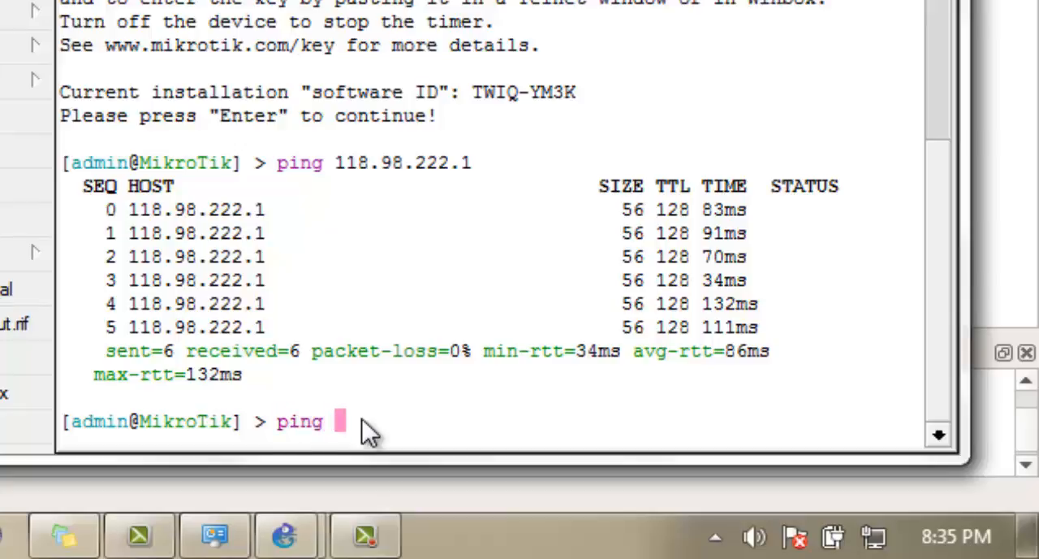
text(8.8.8.8)
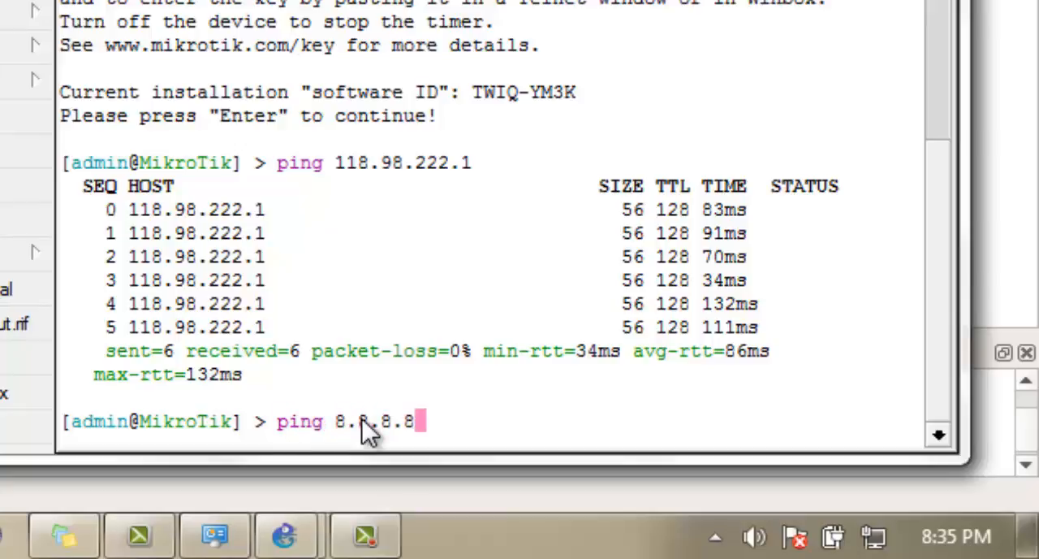
key(Return)
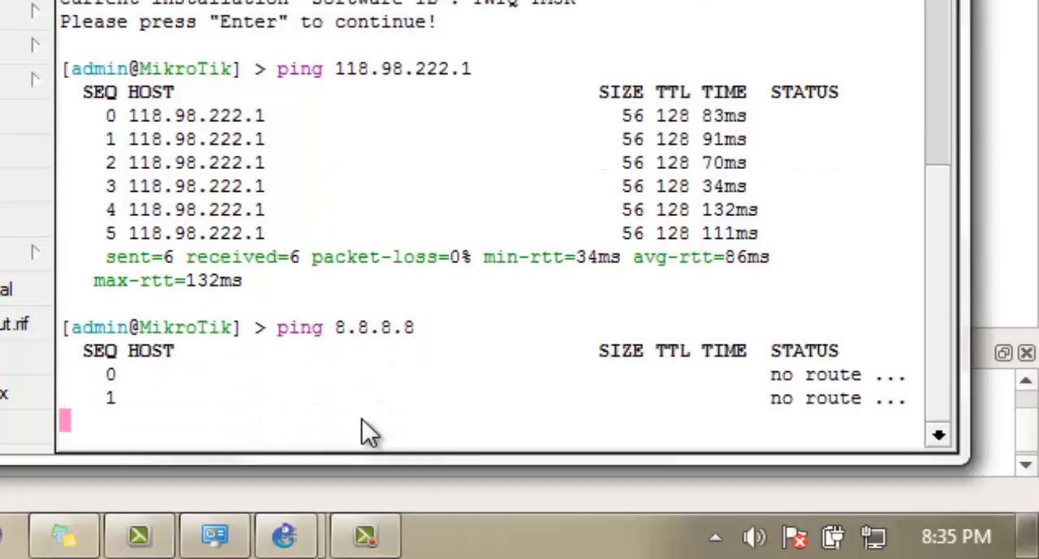
key(ctrl+c)
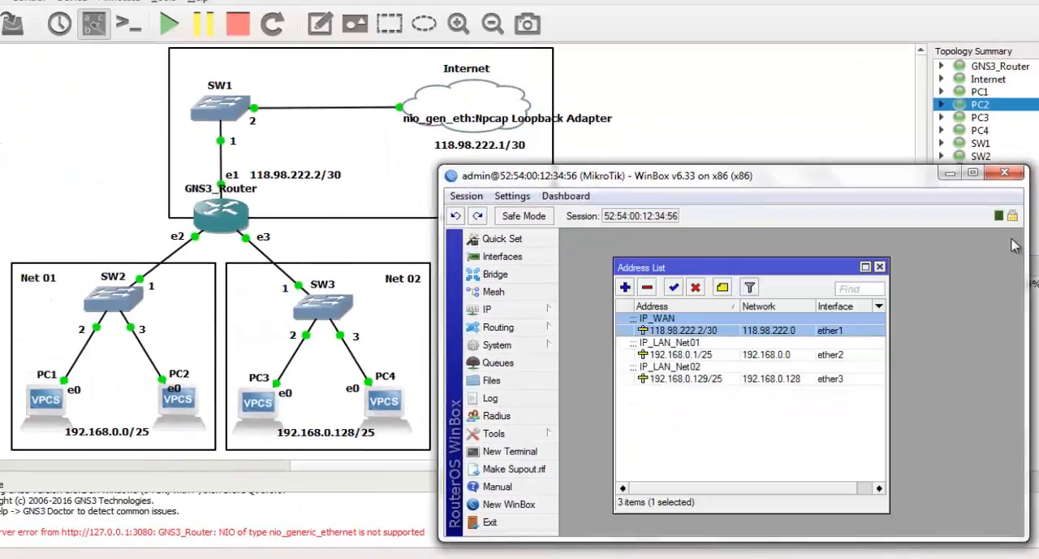
Return to the Address List and review the IP_LAN_Net01 and IP_LAN_Net02 entries
drag(706, 267, 657, 246)
click(621, 323)
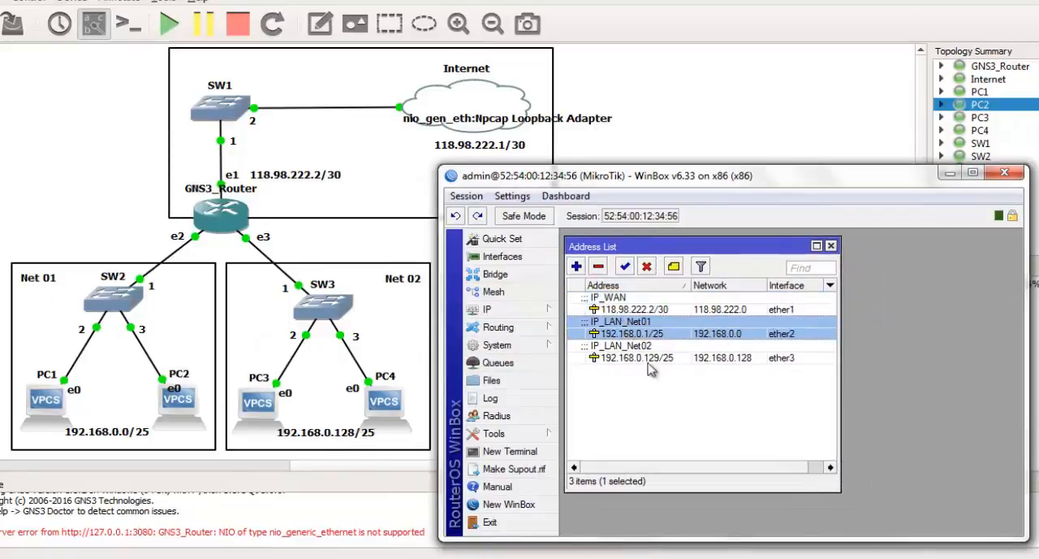
click(742, 406)
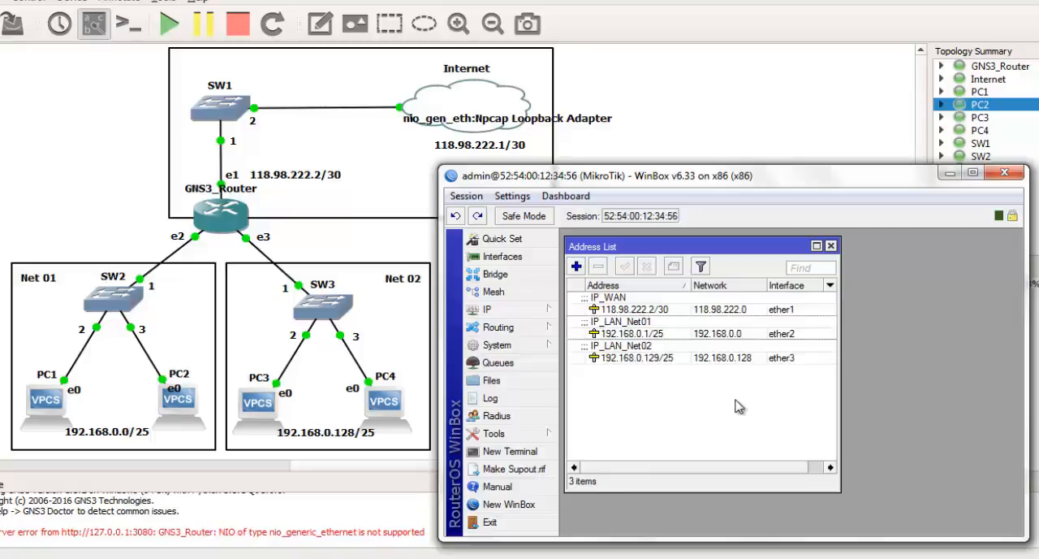
click(651, 341)
click(650, 358)
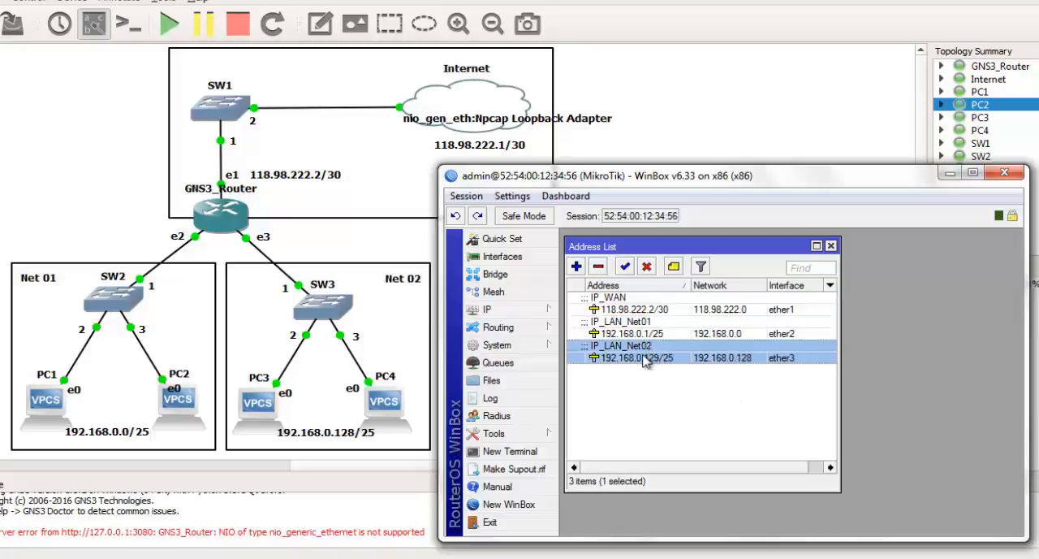
click(639, 339)
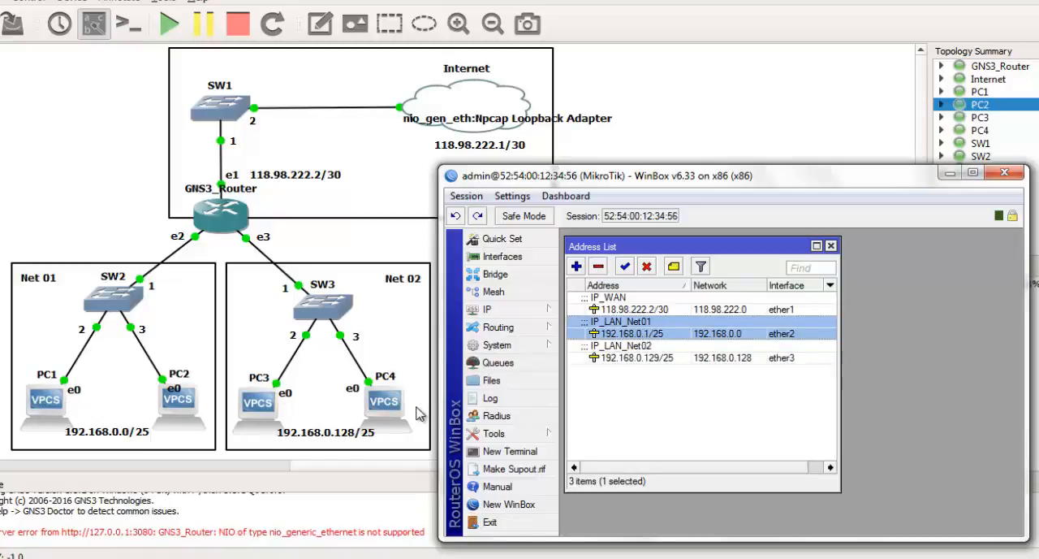
Bring the GNS3 topology to the front and examine the client PCs in Net 01 and Net 02
click(388, 250)
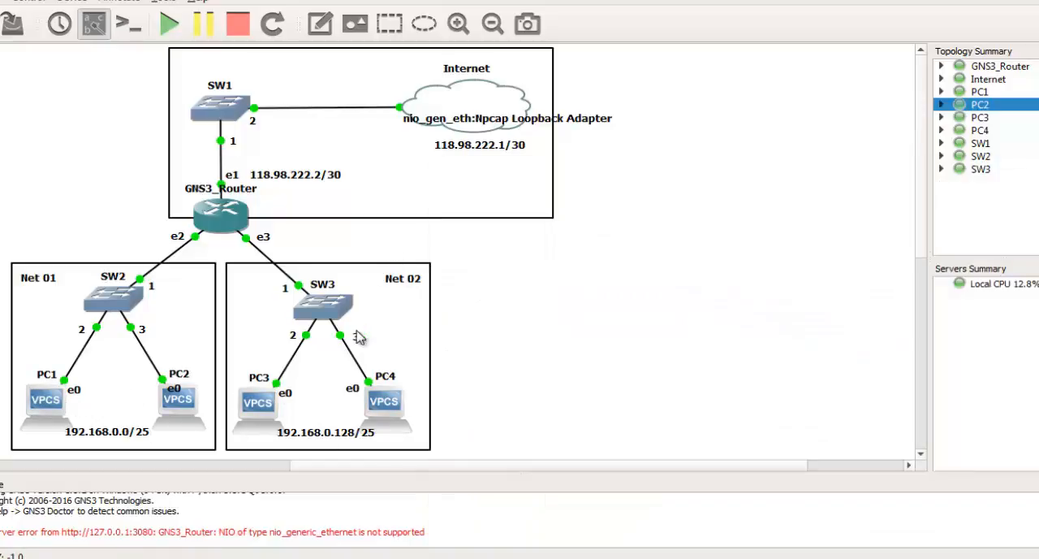
drag(0, 371, 493, 449)
click(504, 397)
drag(1, 358, 494, 436)
click(501, 401)
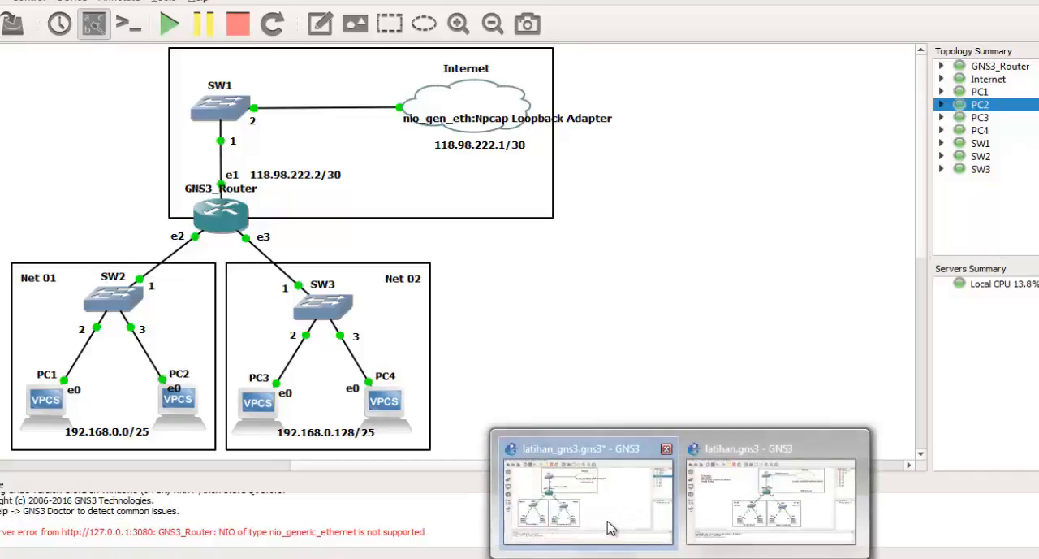
drag(11, 367, 531, 439)
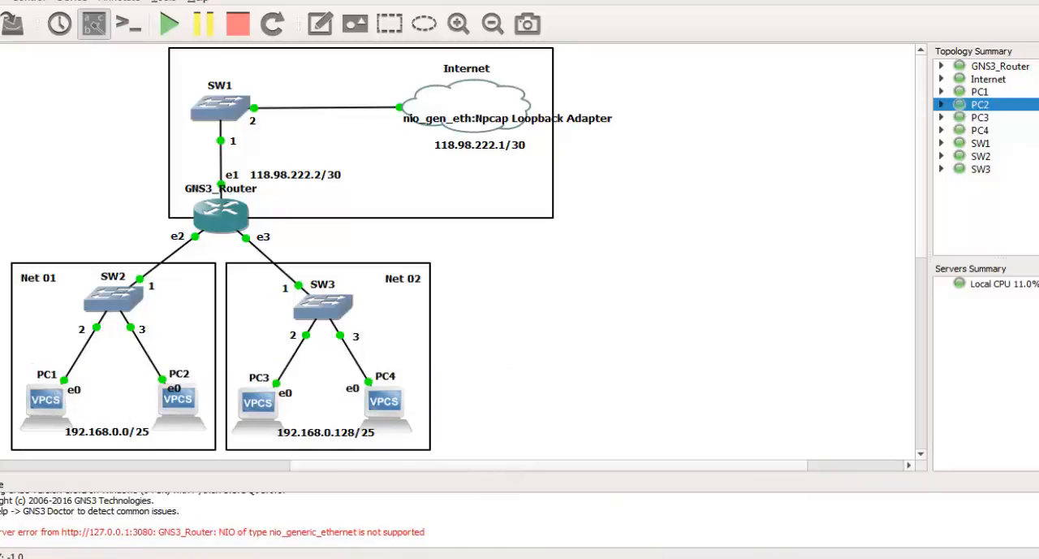
mouse_move(680, 558)
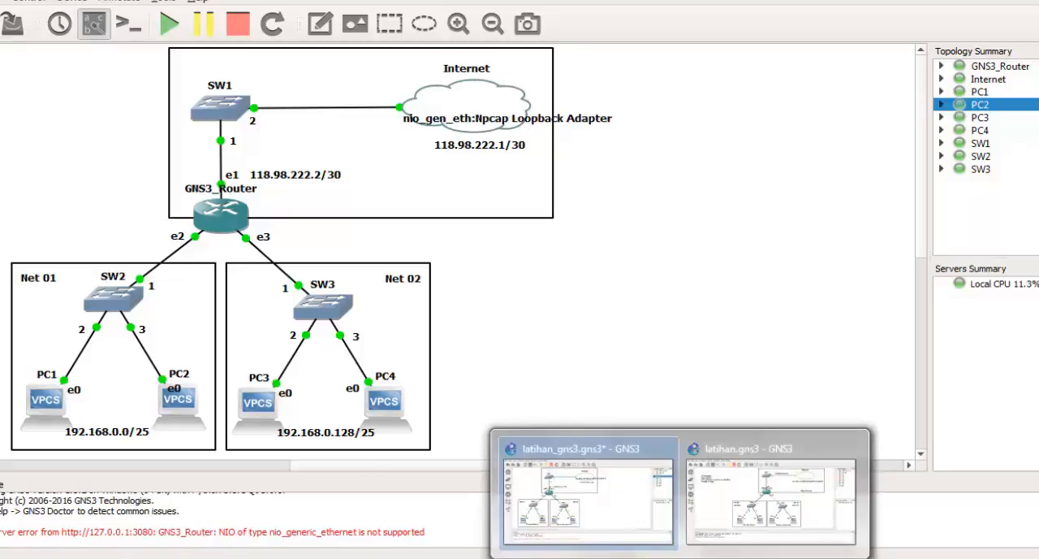
Switch back to WinBox and open the router's DHCP Server settings
click(625, 558)
drag(570, 173, 574, 158)
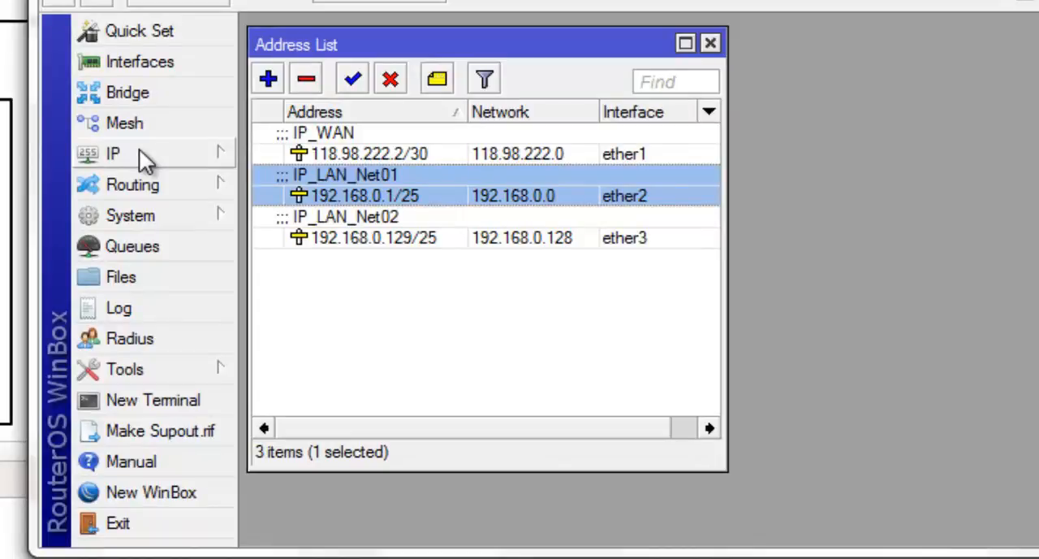
click(139, 152)
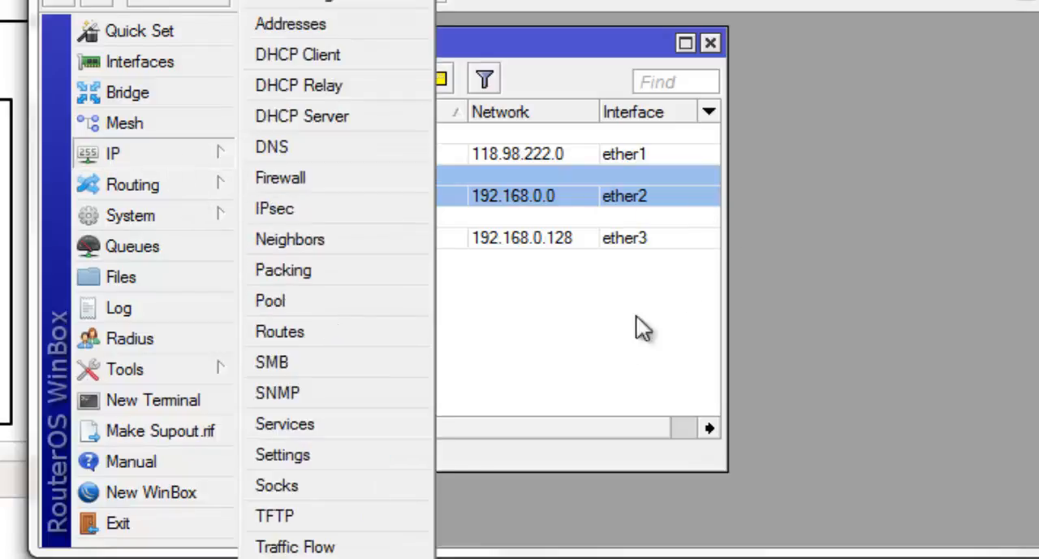
click(613, 353)
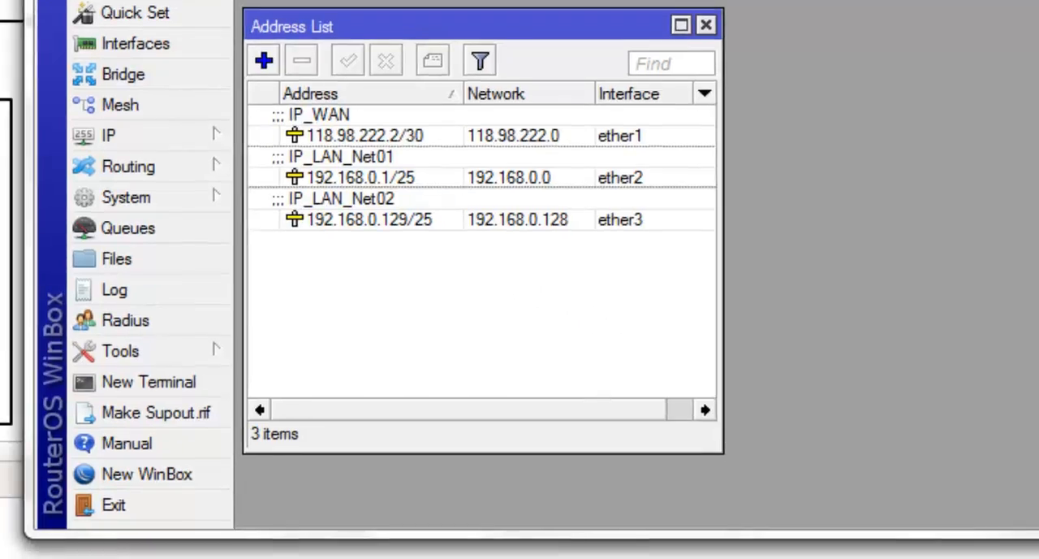
click(136, 140)
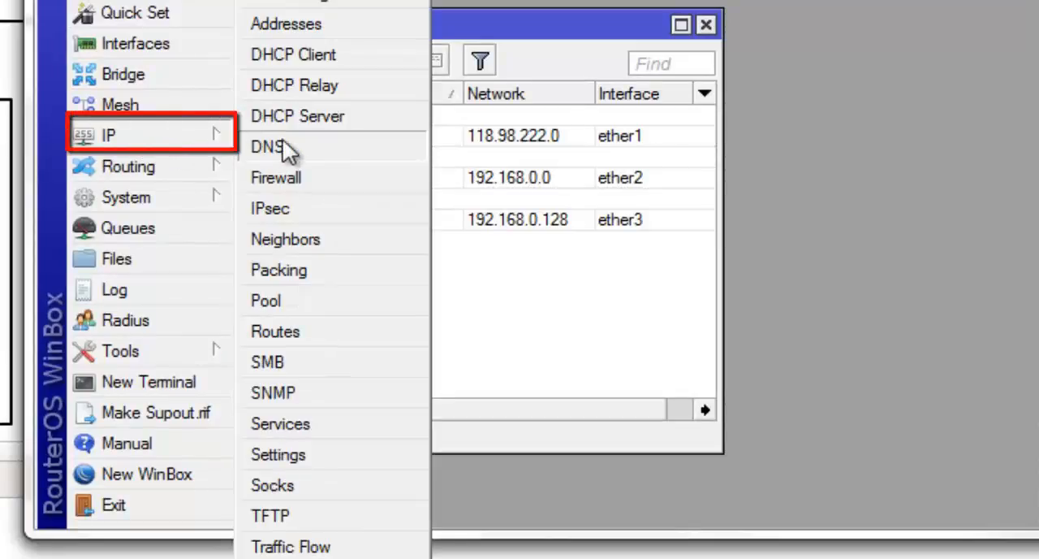
click(399, 113)
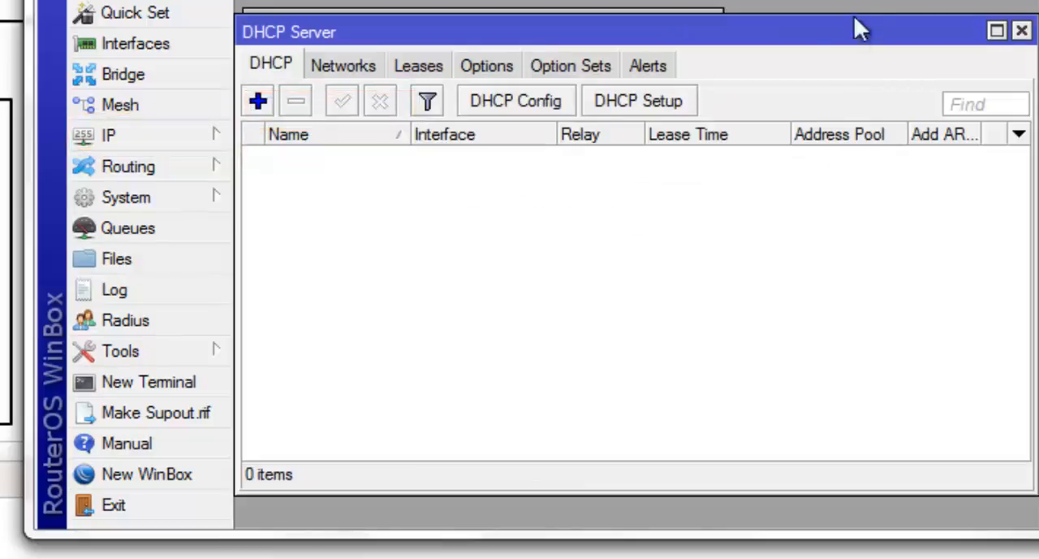
Start the DHCP setup on interface ether2 and accept 192.168.0.0/25 as the DHCP address space
click(664, 112)
mouse_move(753, 330)
mouse_down()
mouse_move(487, 220)
mouse_move(516, 183)
mouse_up()
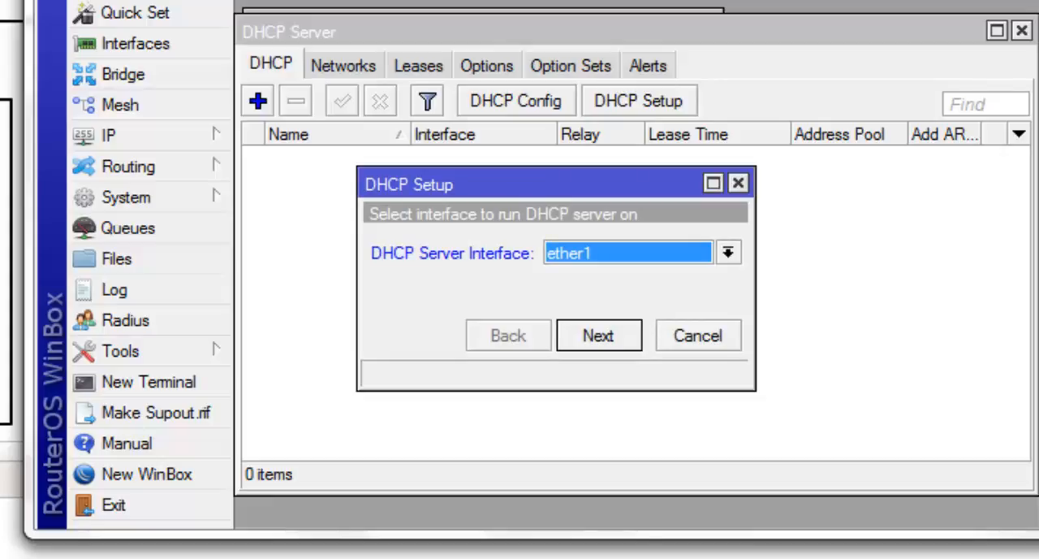
click(590, 258)
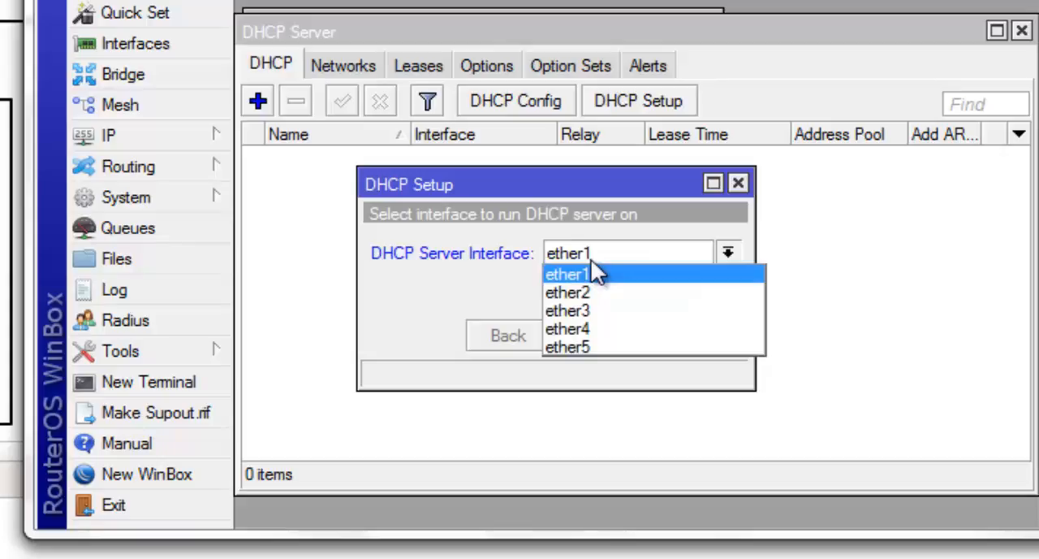
click(595, 292)
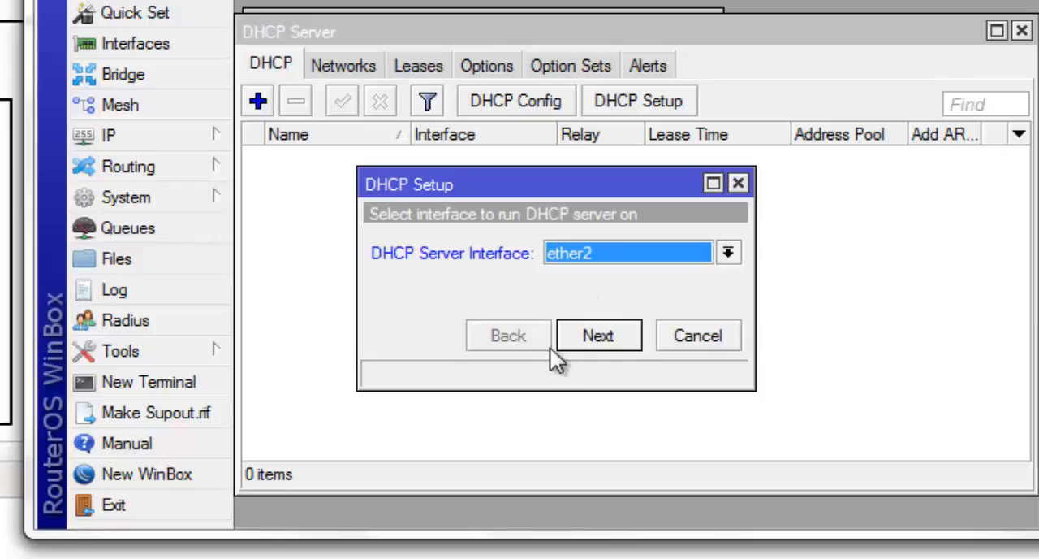
click(588, 338)
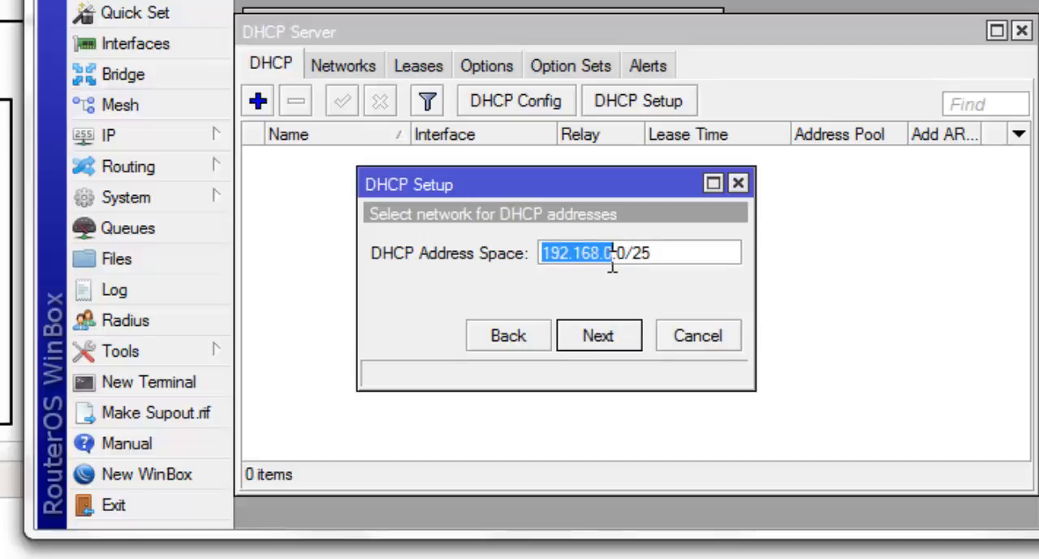
click(604, 343)
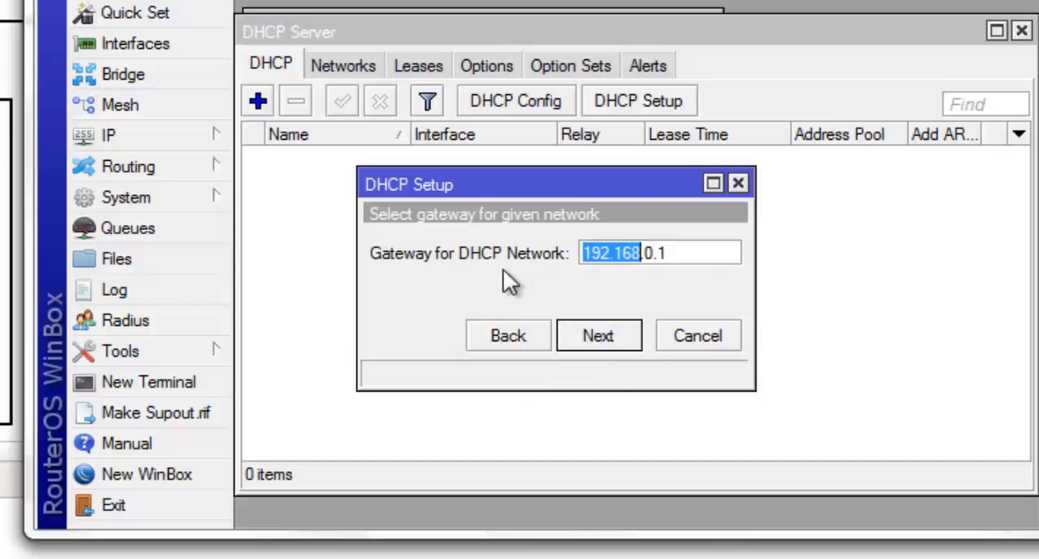
Check the proposed gateway against the IP_LAN_Net01 entry in the Address List and accept 192.168.0.1 as the DHCP gateway
click(684, 253)
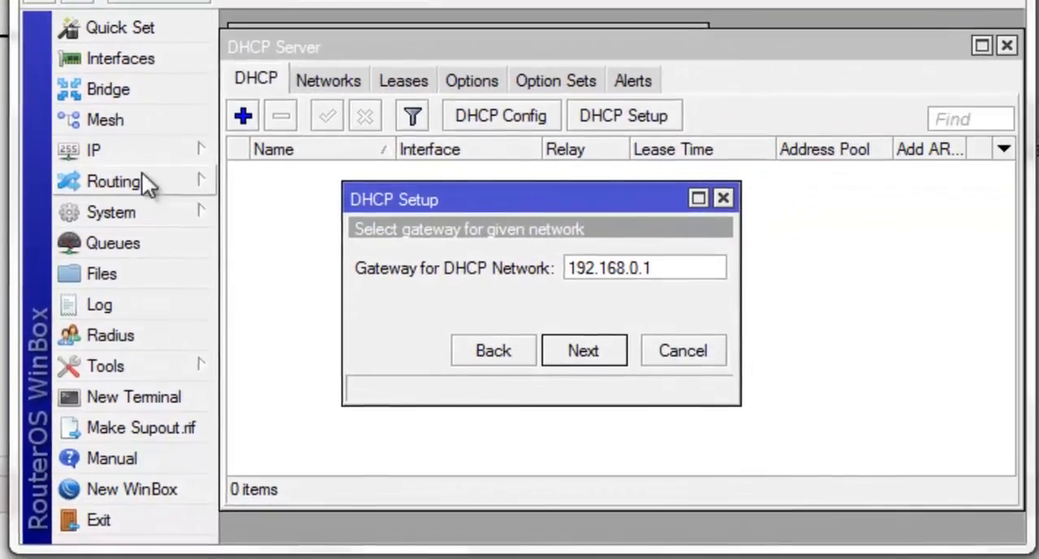
click(520, 162)
click(269, 42)
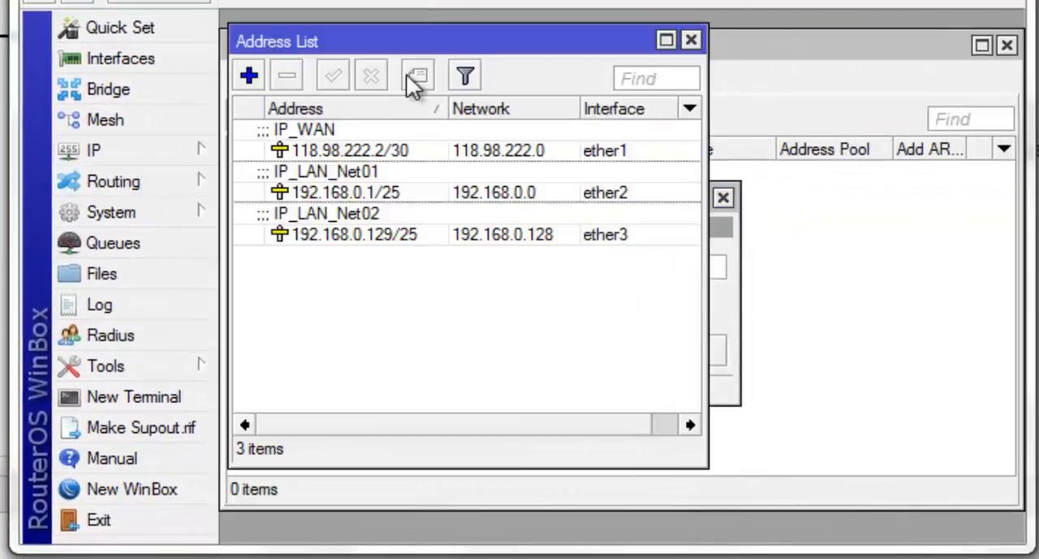
drag(404, 40, 766, 107)
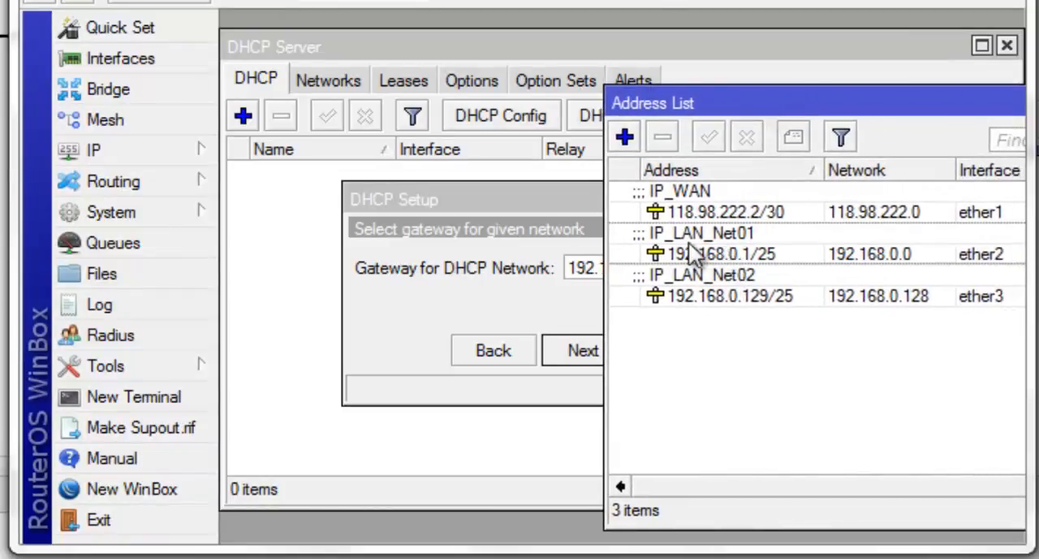
click(719, 250)
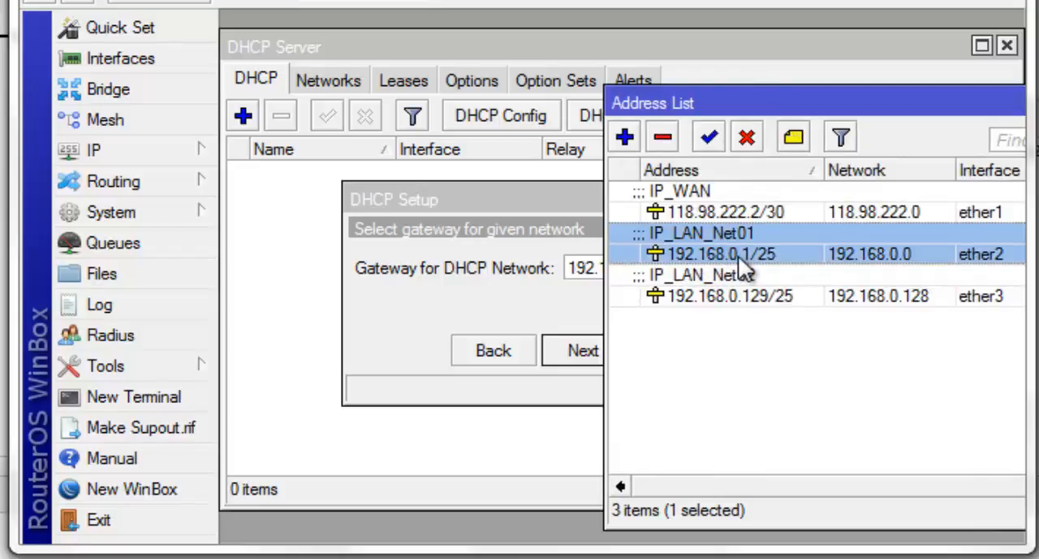
drag(865, 106, 593, 336)
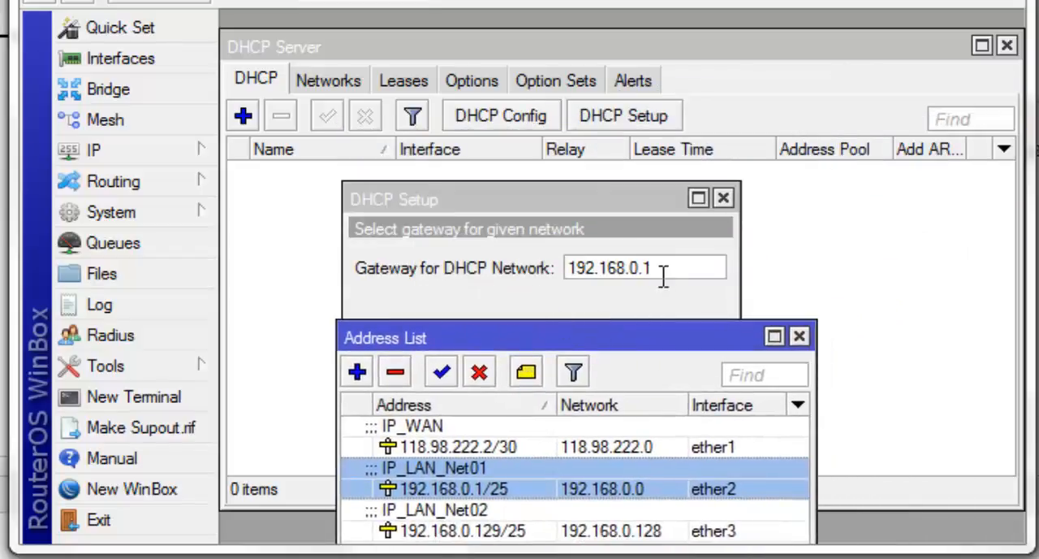
drag(658, 345, 585, 251)
click(730, 260)
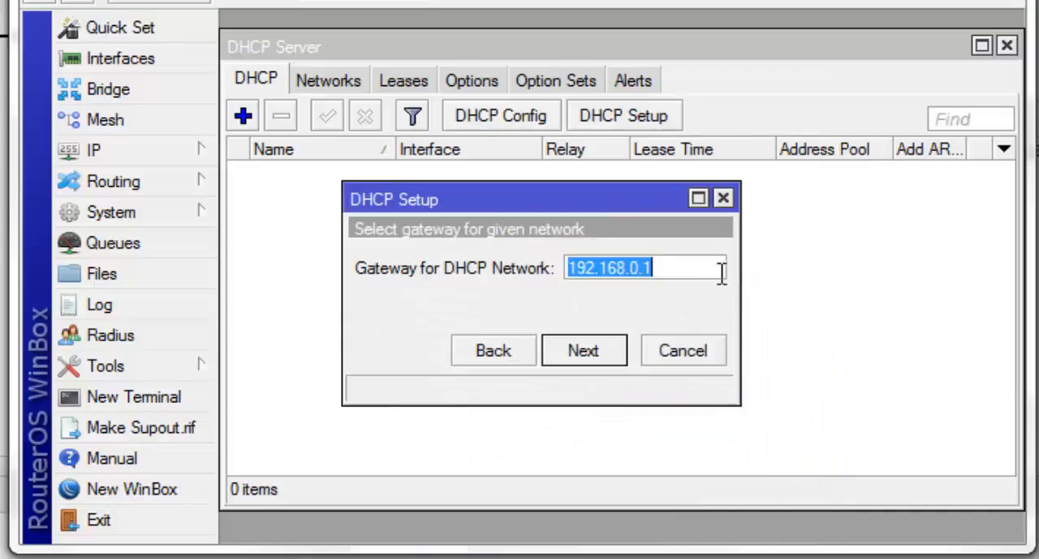
click(585, 352)
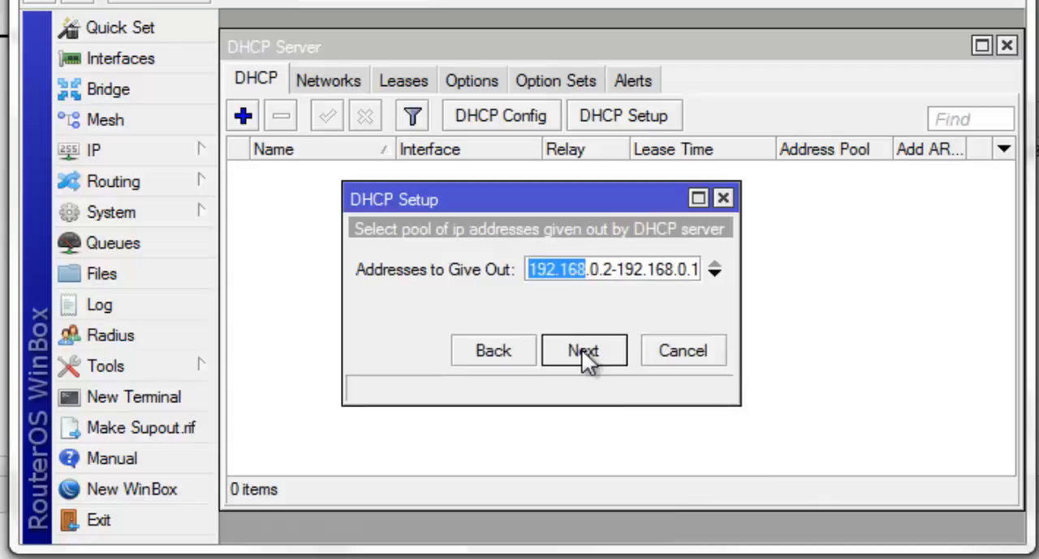
Review the full range of addresses to give out and accept the pool 192.168.0.2-192.168.0.126
click(560, 269)
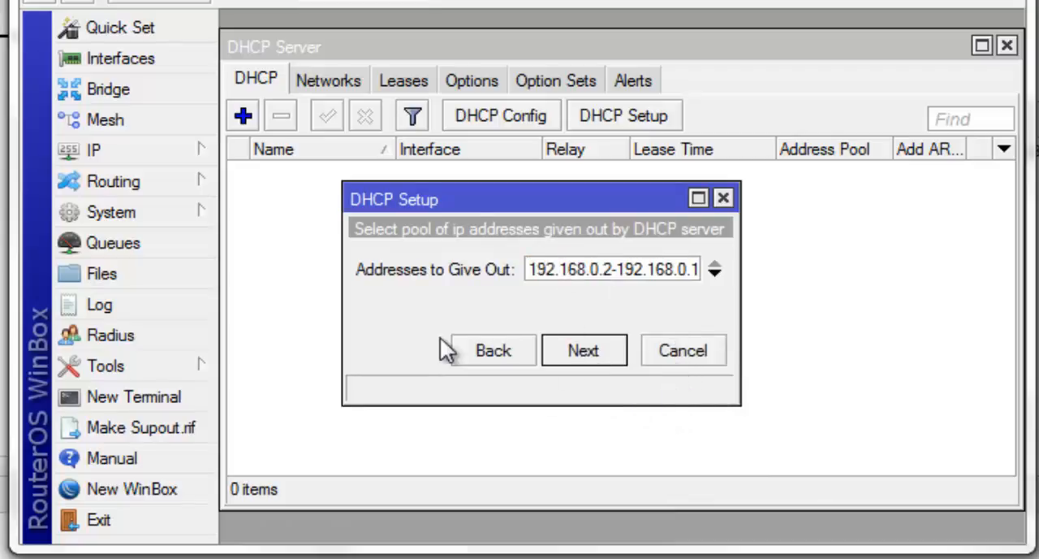
key(Right)
key(Right)
key(Right)
key(Right)
key(Right)
key(Right)
key(Right)
key(Left)
key(Right)
key(Left)
key(Left)
key(Left)
key(Left)
key(Left)
key(Left)
key(Right)
key(Right)
key(Right)
key(Right)
key(Right)
key(Right)
key(Right)
key(Right)
key(Right)
key(Right)
key(Right)
key(Right)
key(Right)
key(Right)
key(Right)
key(Right)
key(Right)
key(Right)
key(Right)
key(Right)
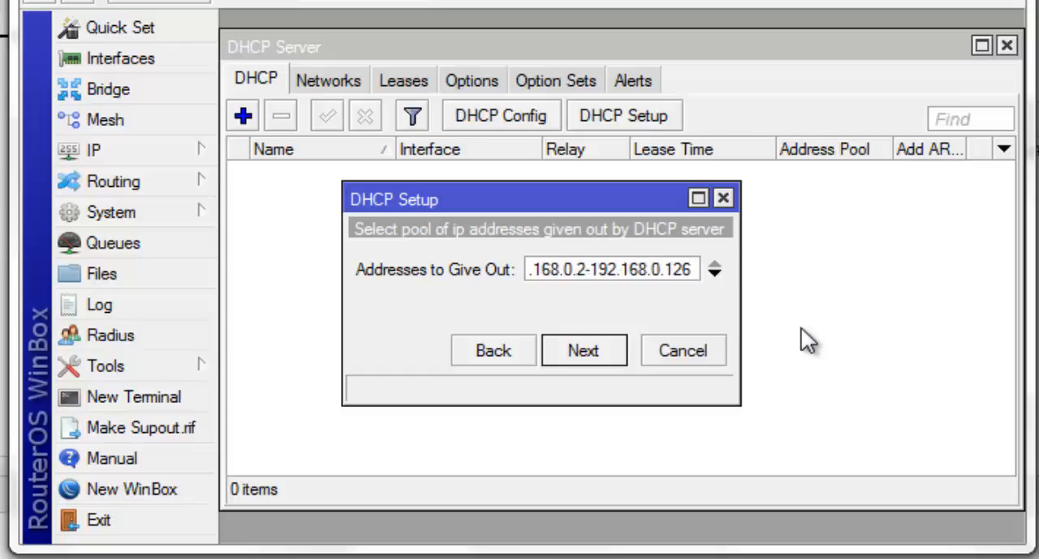
key(Left)
key(Left)
key(Left)
key(Left)
key(Left)
key(Left)
key(Left)
key(Left)
key(Left)
key(Left)
key(Left)
key(Left)
key(Left)
key(Left)
key(Left)
key(Left)
key(Left)
key(Left)
key(Left)
key(Left)
key(Left)
key(Left)
key(Right)
key(Right)
key(Right)
key(Right)
key(Right)
key(Right)
key(Right)
click(638, 270)
click(581, 357)
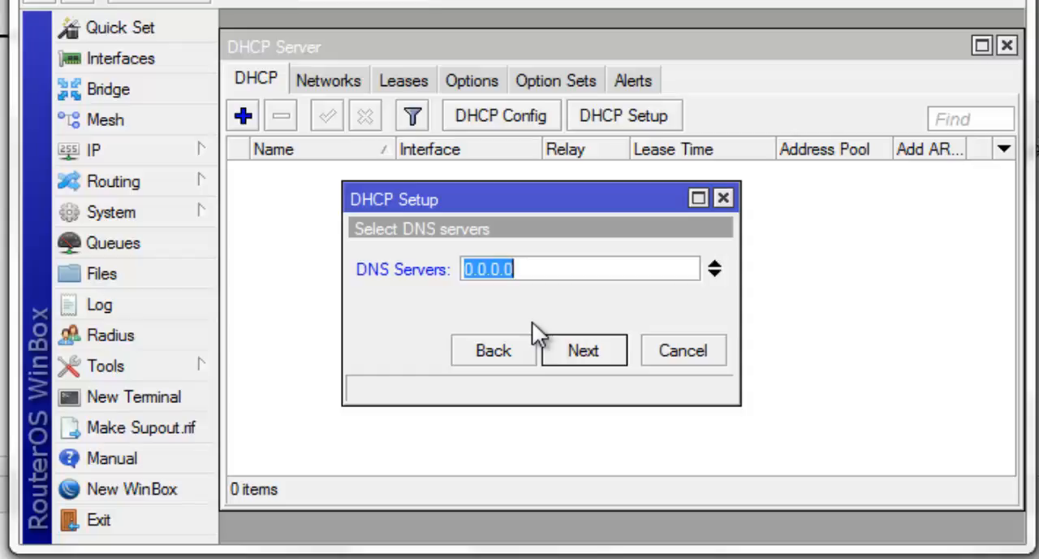
Set the DHCP network's DNS servers to 8.8.8.8 and 8.8.4.4
text(8.8.8.8)
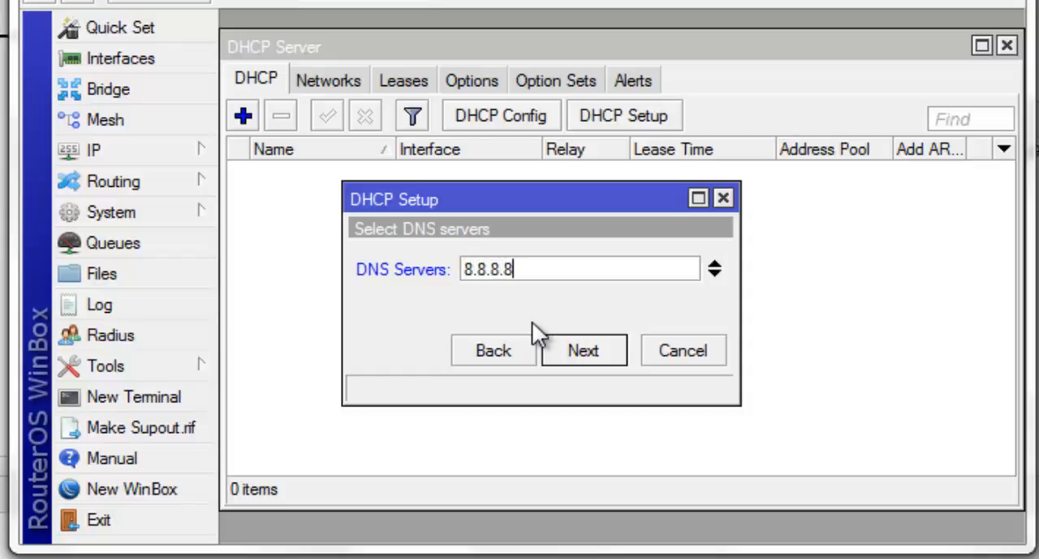
click(714, 273)
drag(557, 297, 432, 297)
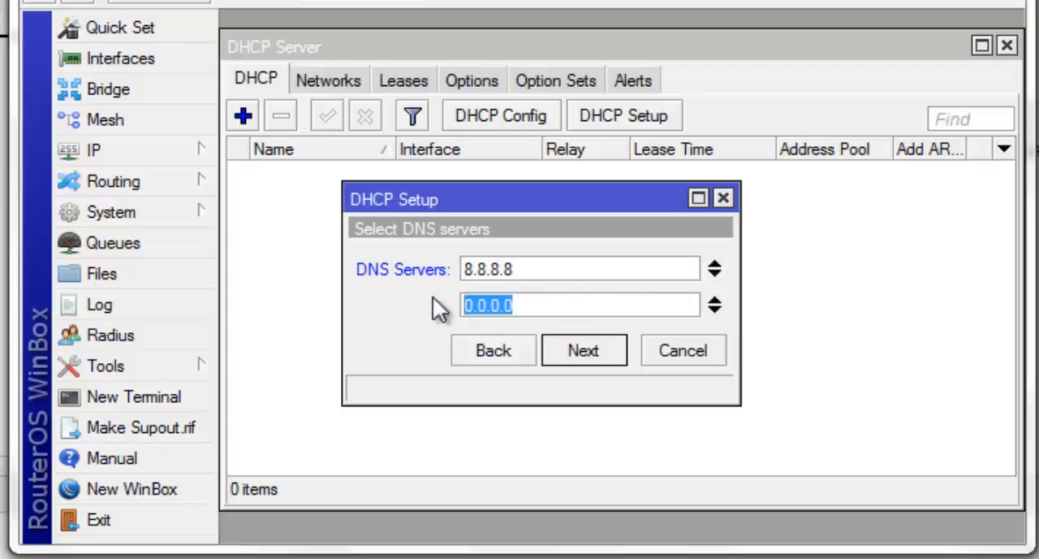
text(8.8.)
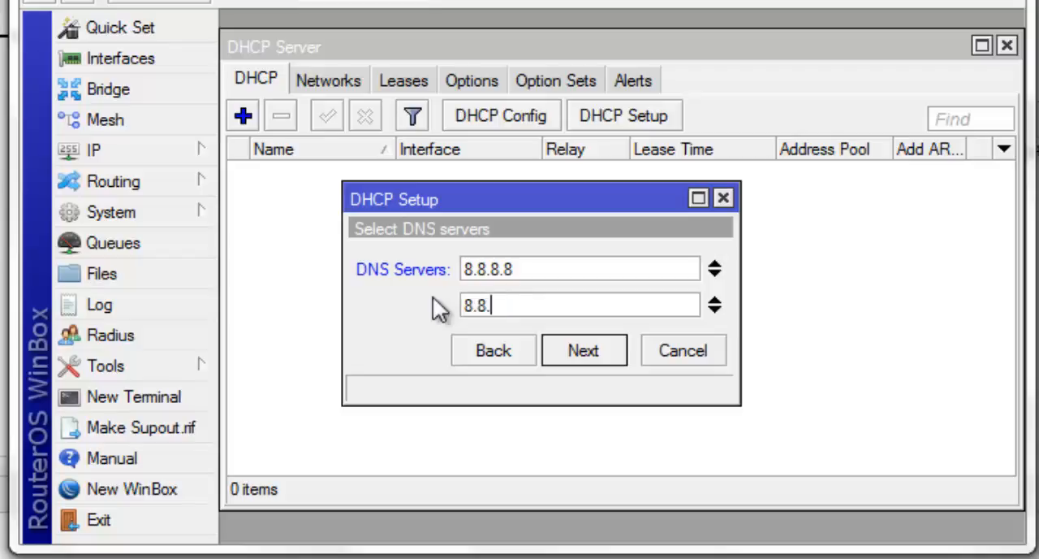
text(4.4)
click(553, 276)
click(581, 307)
click(584, 350)
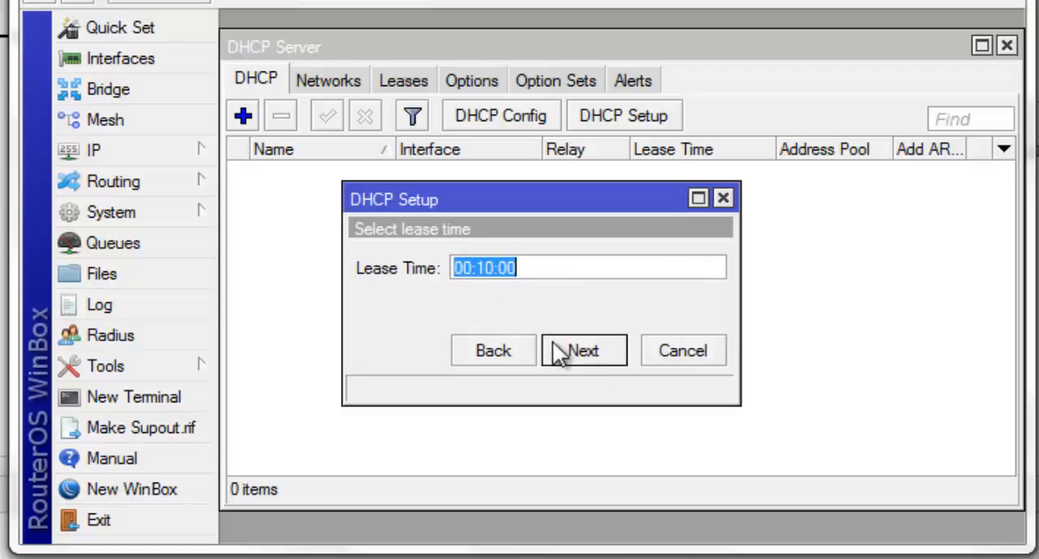
Finish the DHCP setup with a lease time of 00:10:00 and inspect the new server entry on ether2
click(581, 355)
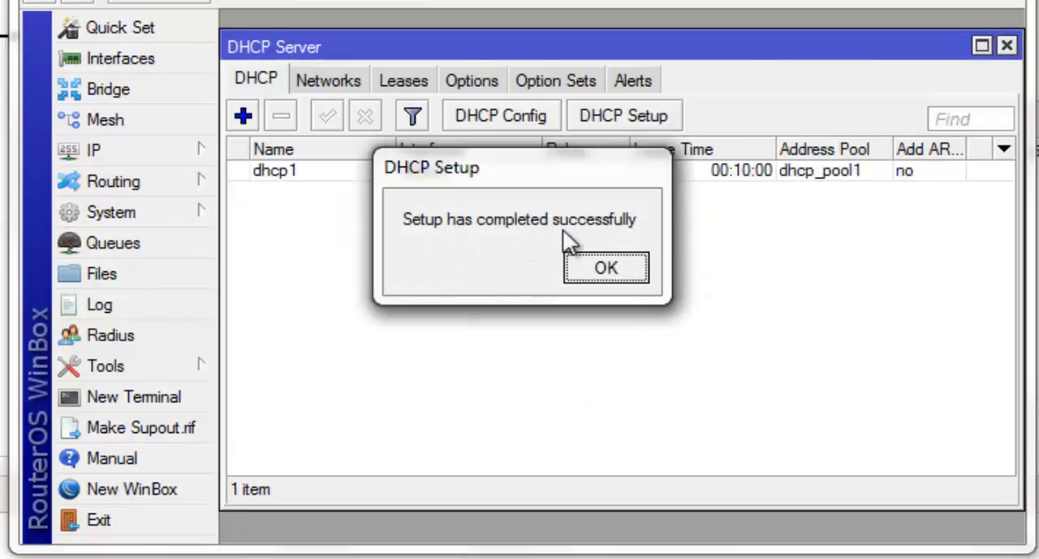
click(602, 272)
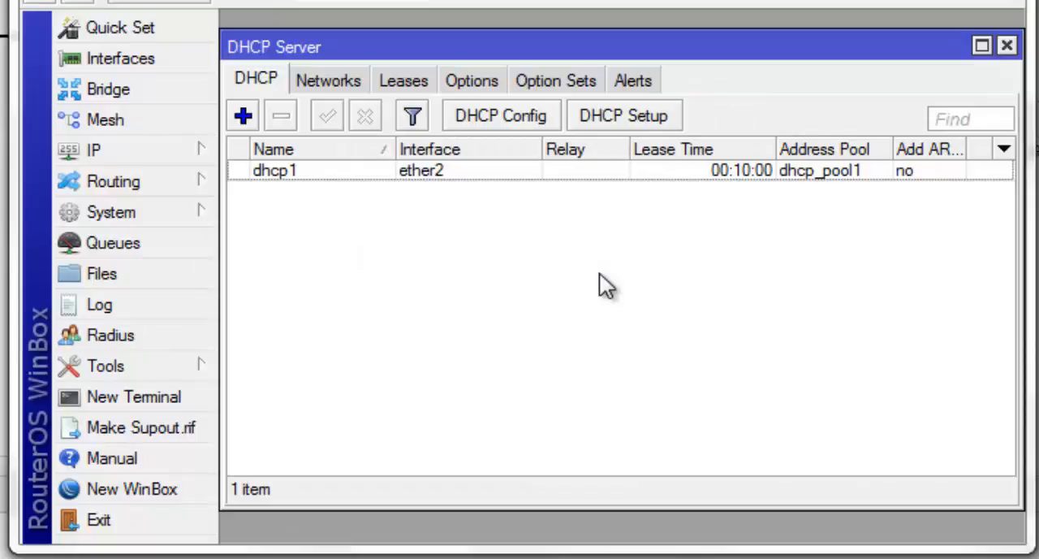
click(445, 190)
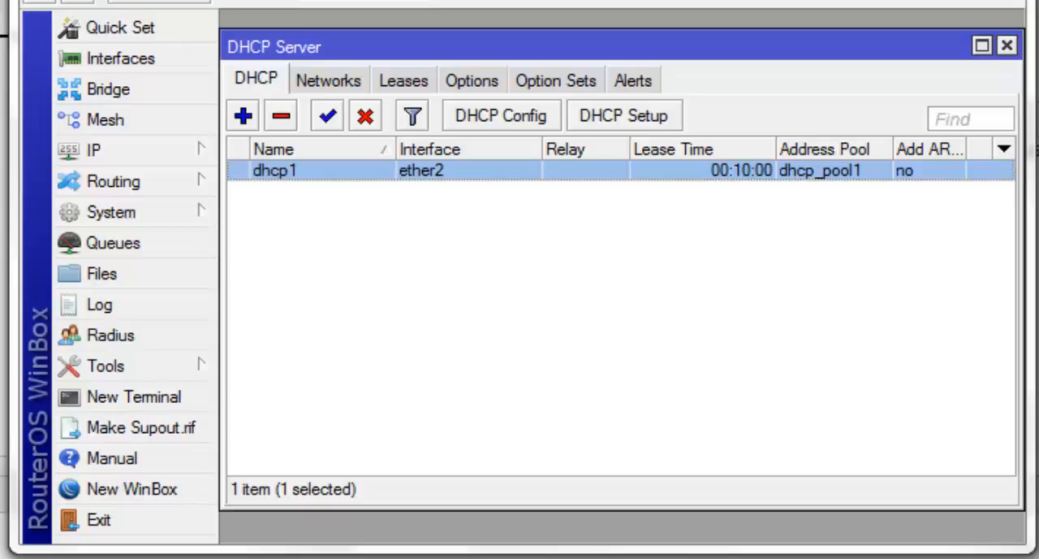
click(444, 229)
click(354, 175)
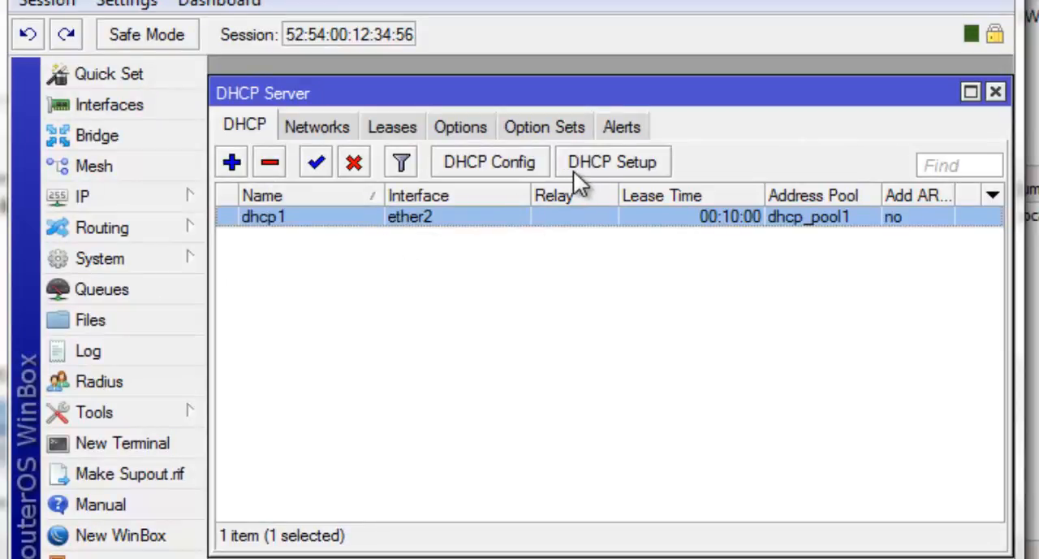
Review the DHCP network's address, gateway and DNS servers alongside the server entry, and check the Leases list
click(306, 126)
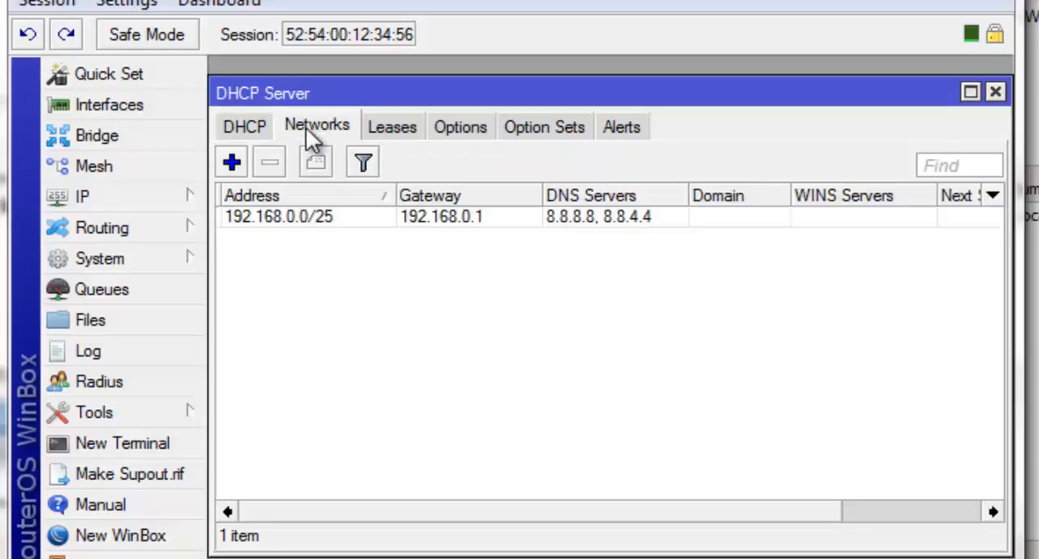
click(285, 215)
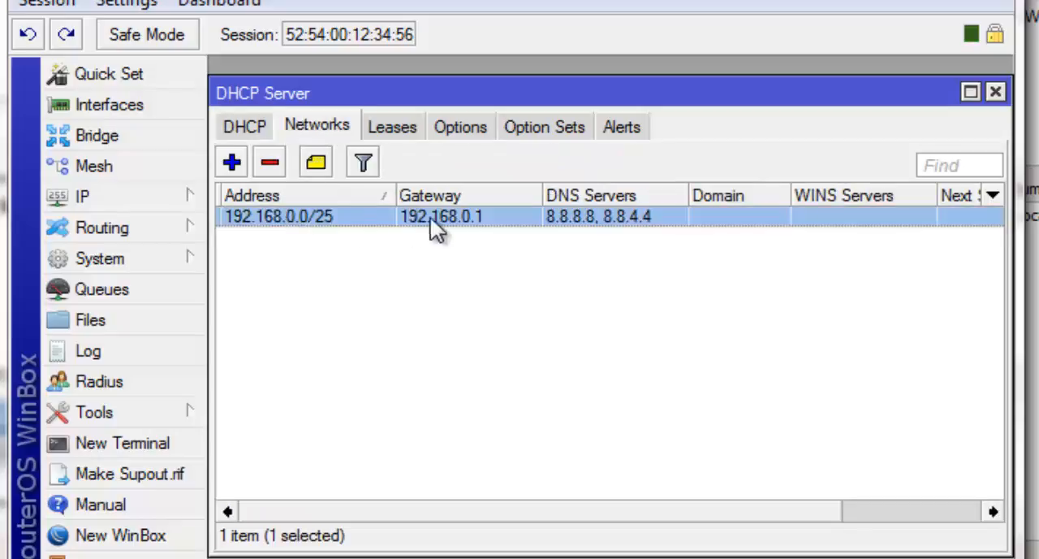
click(252, 130)
click(304, 129)
click(385, 301)
click(267, 220)
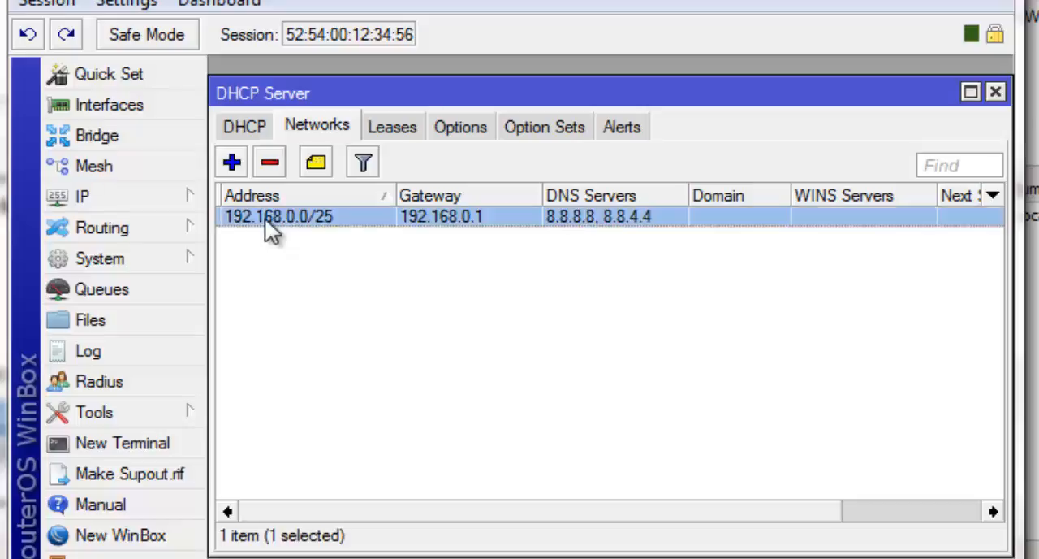
click(321, 272)
click(259, 129)
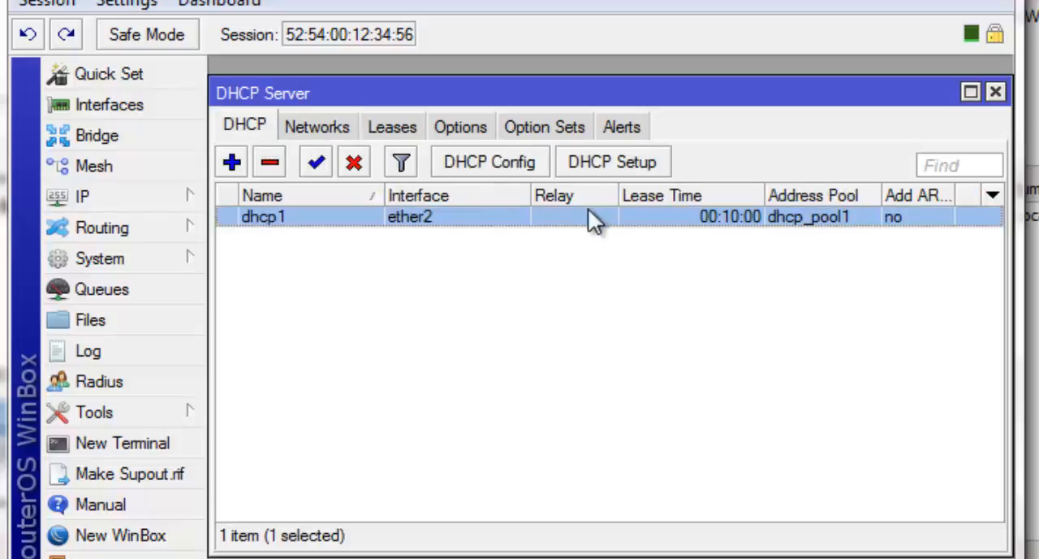
click(305, 140)
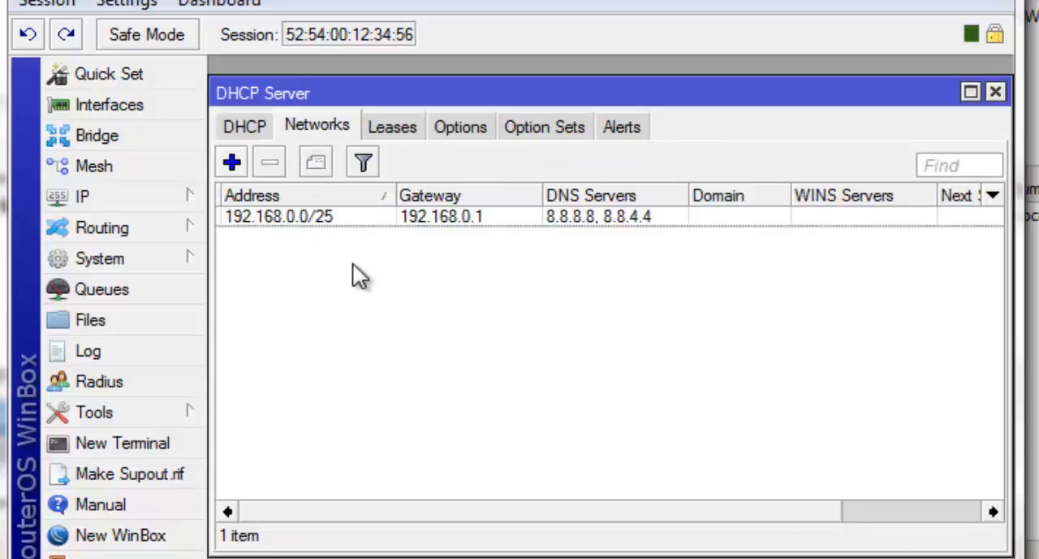
click(409, 220)
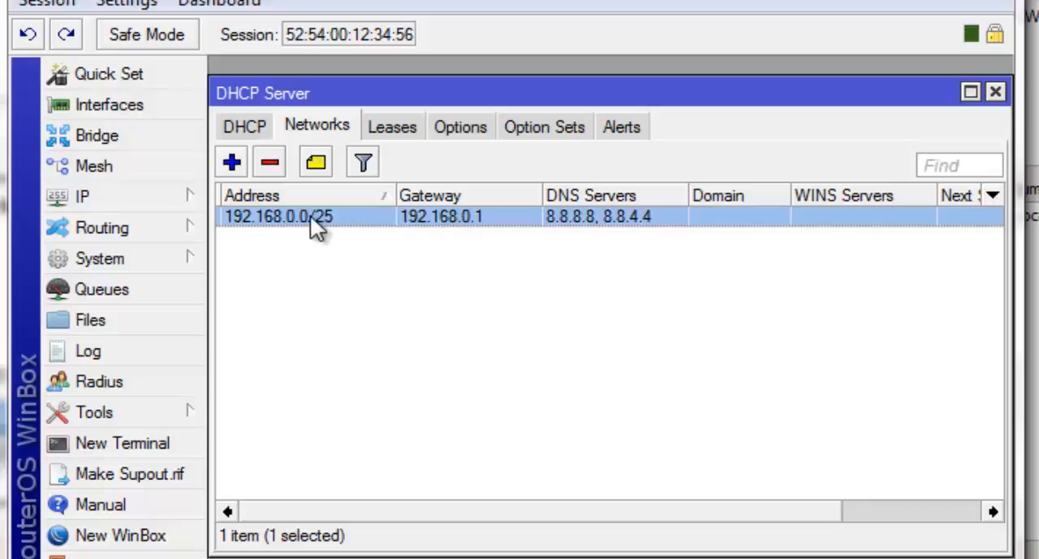
click(509, 276)
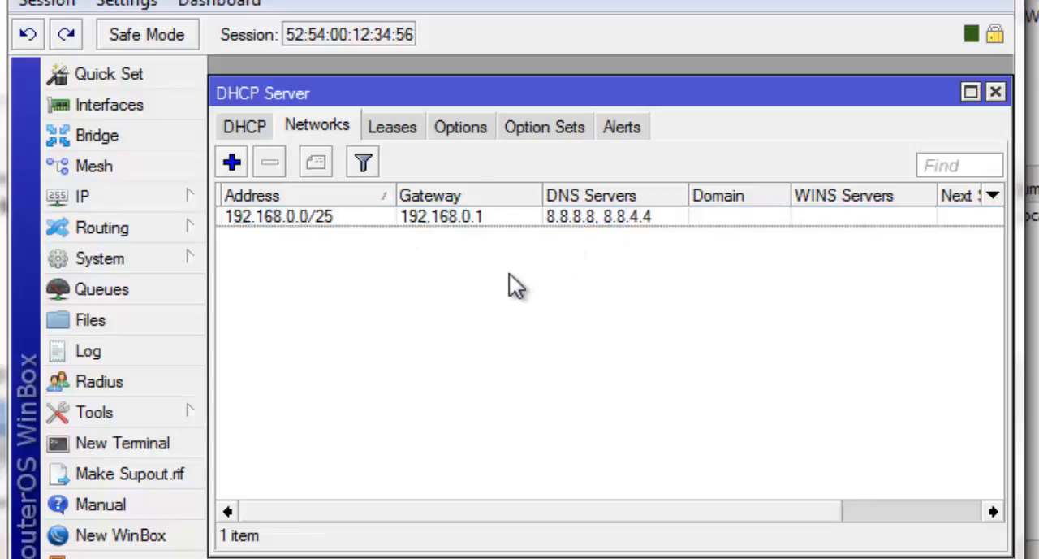
click(399, 134)
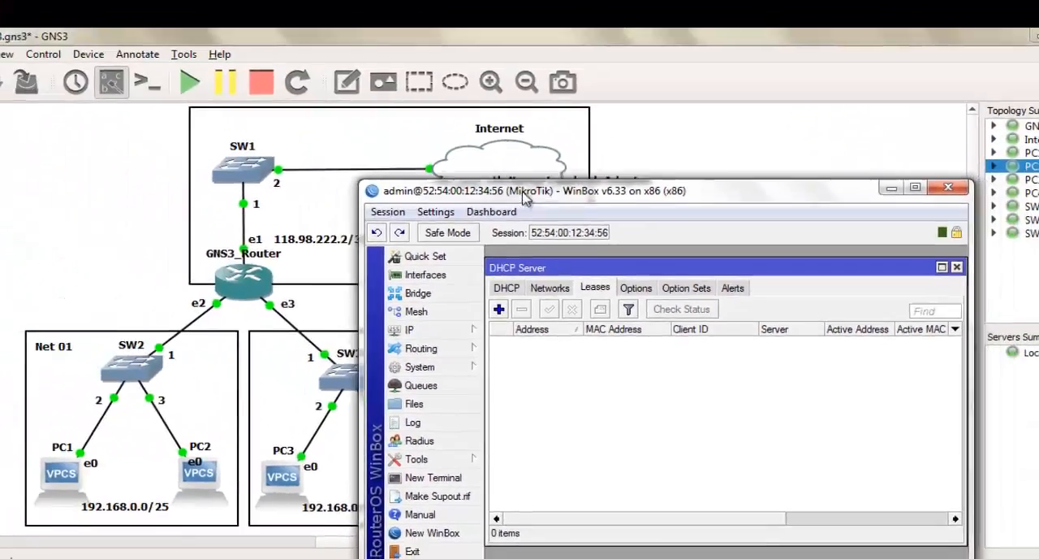
Close the DHCP Server window and move WinBox aside to uncover Net 02 in the GNS3 topology
drag(523, 198, 507, 186)
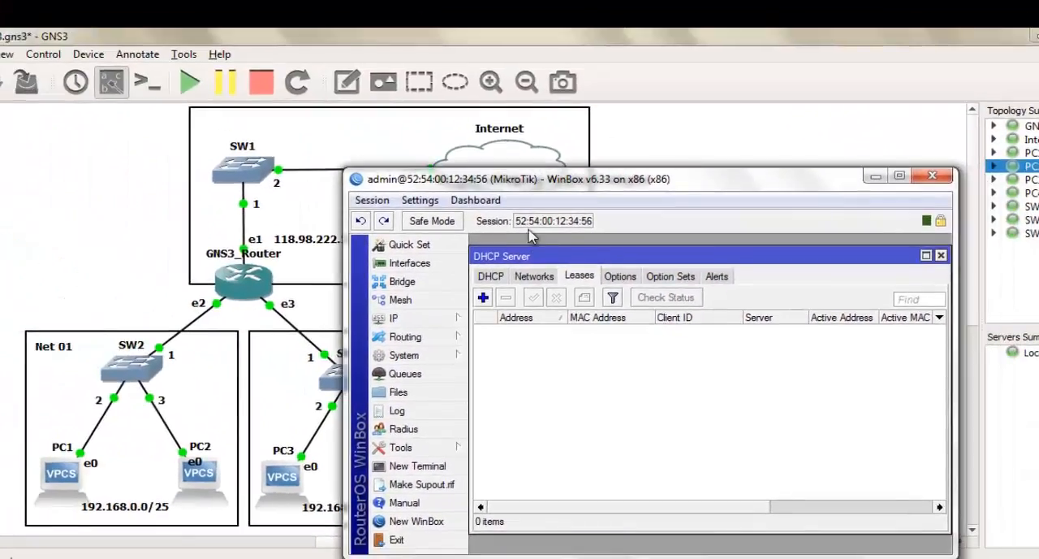
click(941, 257)
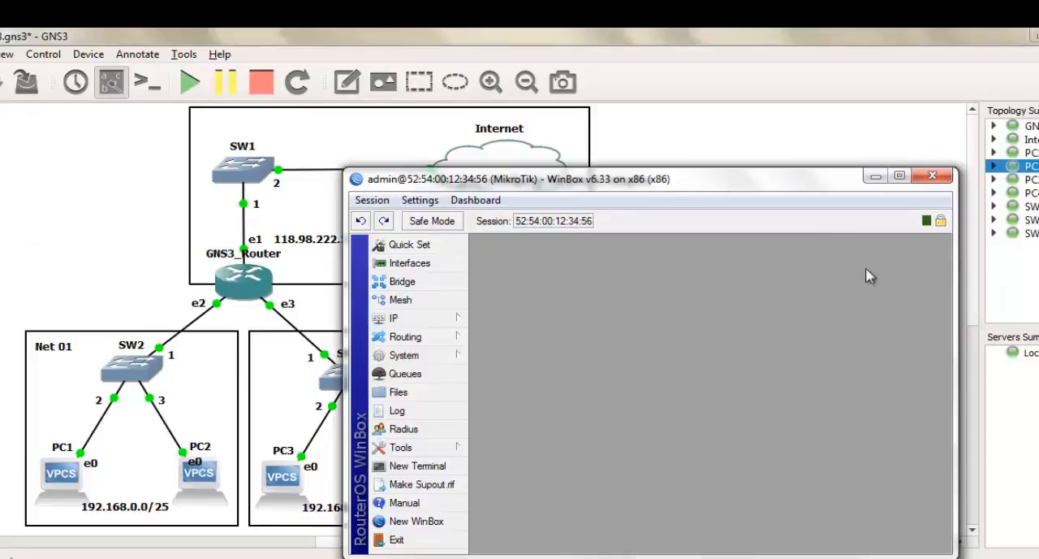
click(453, 319)
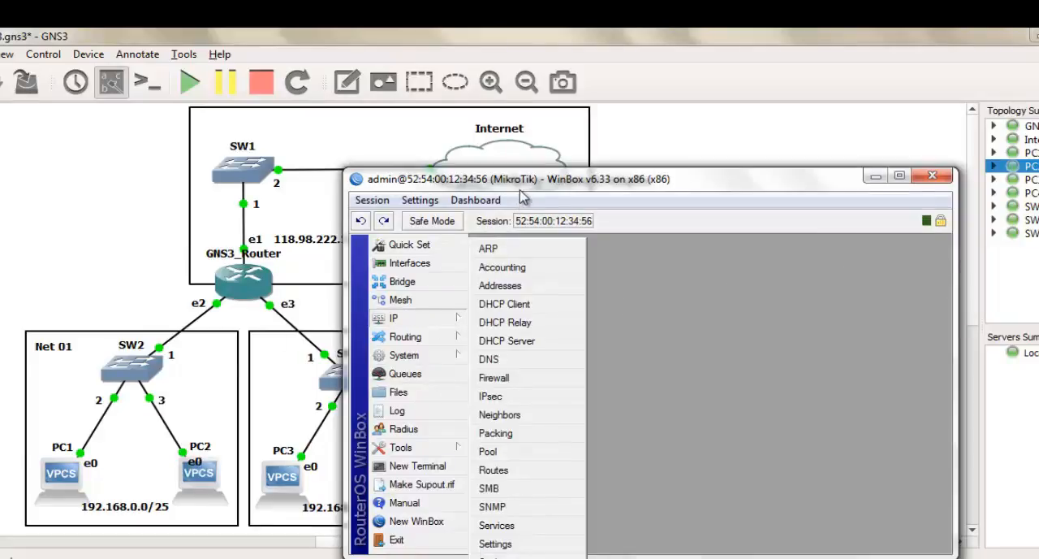
drag(536, 189, 718, 206)
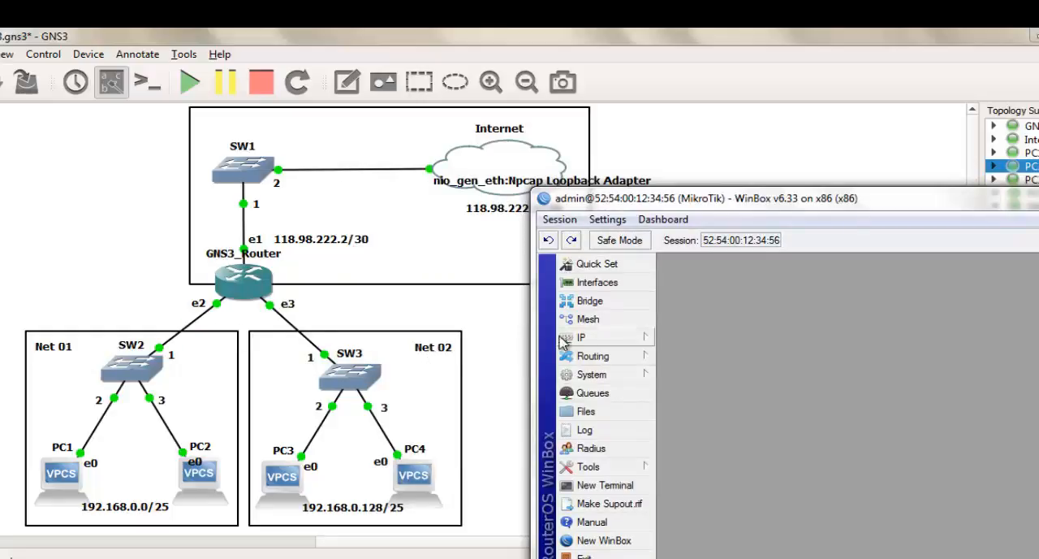
Open the router's DHCP server list and start a DHCP Setup on interface ether3
click(583, 340)
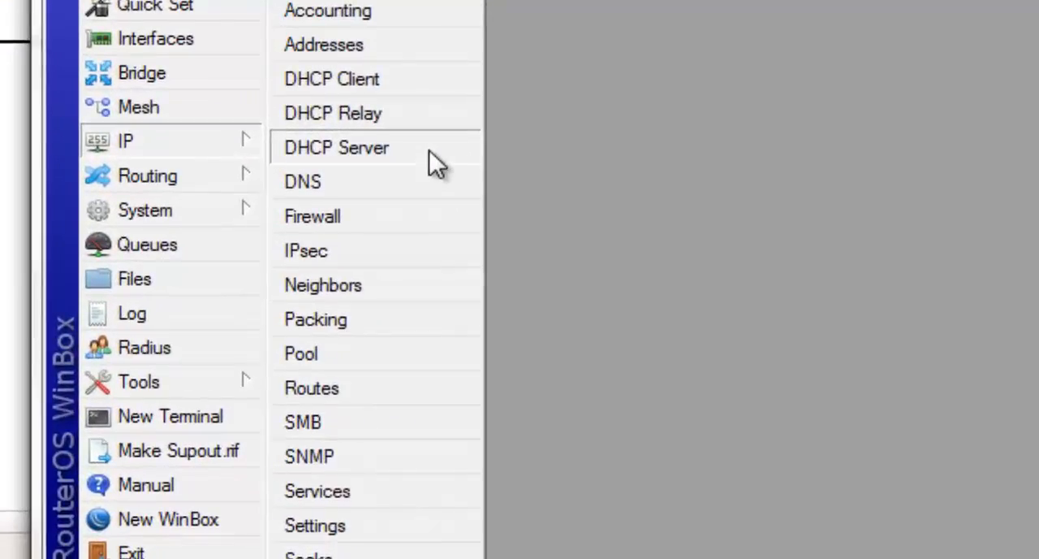
click(621, 273)
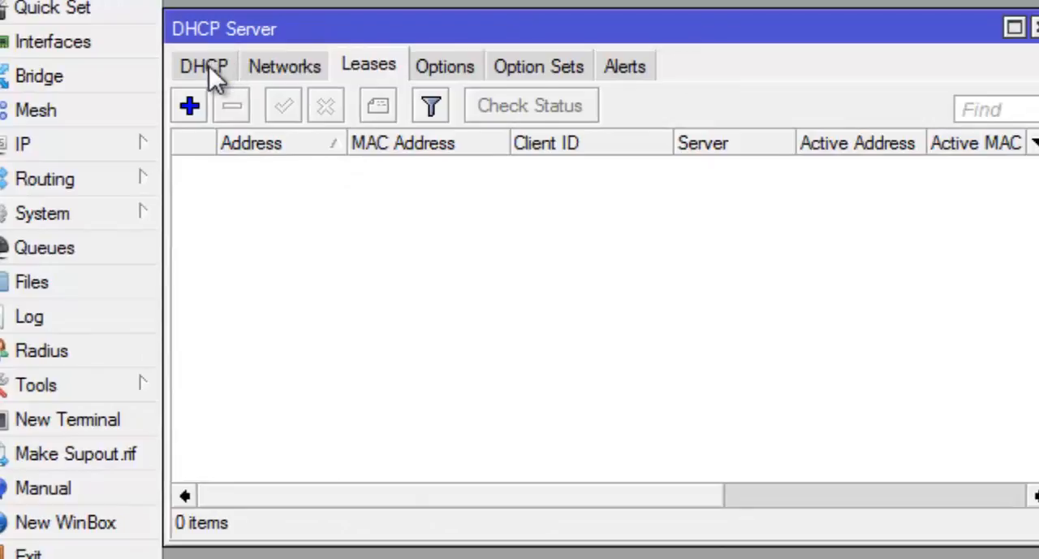
click(307, 64)
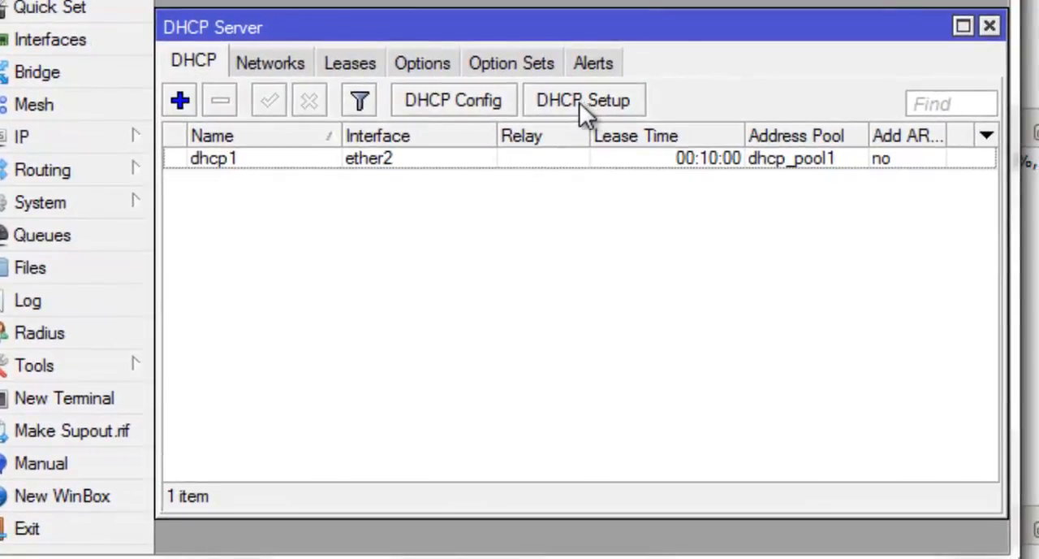
click(579, 102)
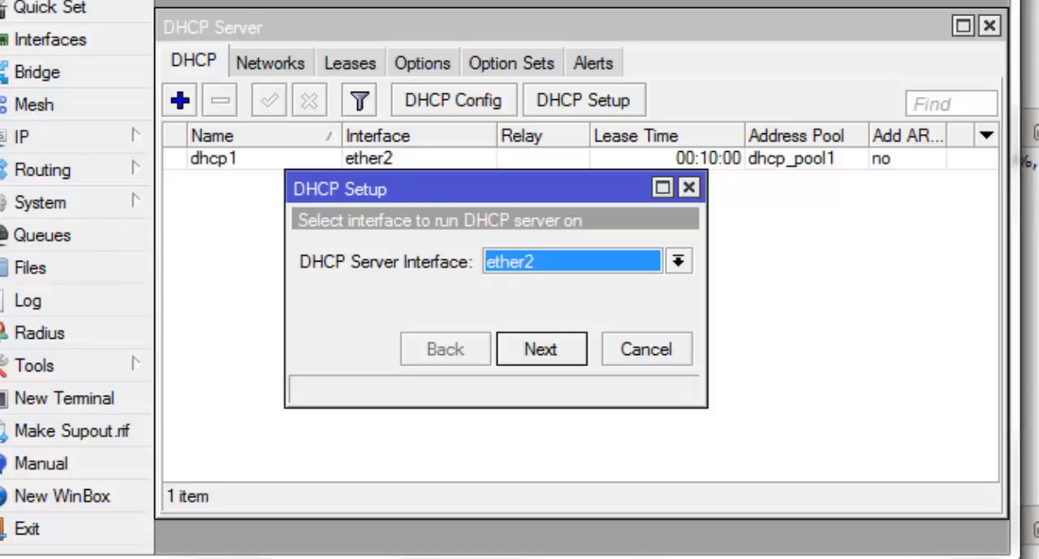
click(573, 265)
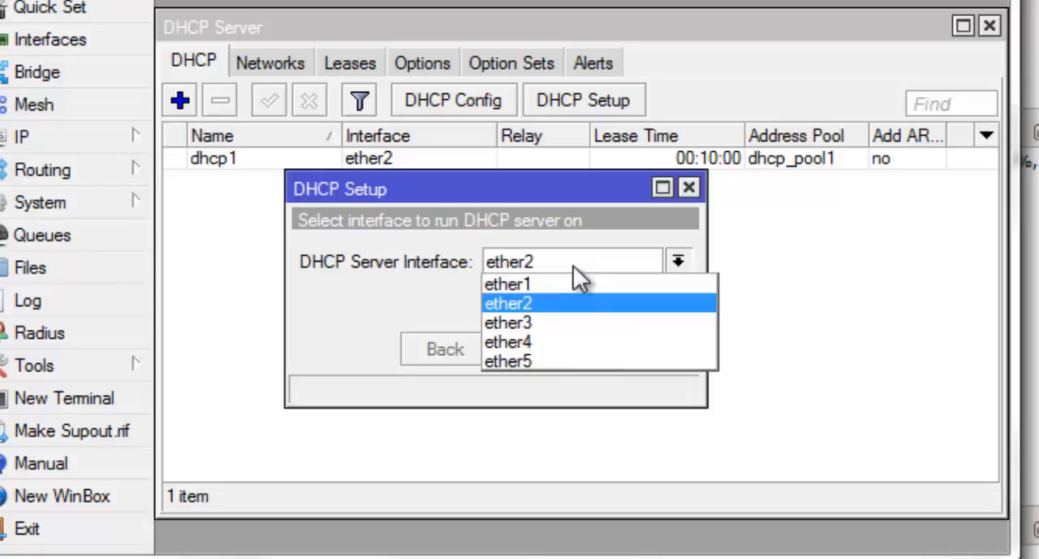
click(558, 322)
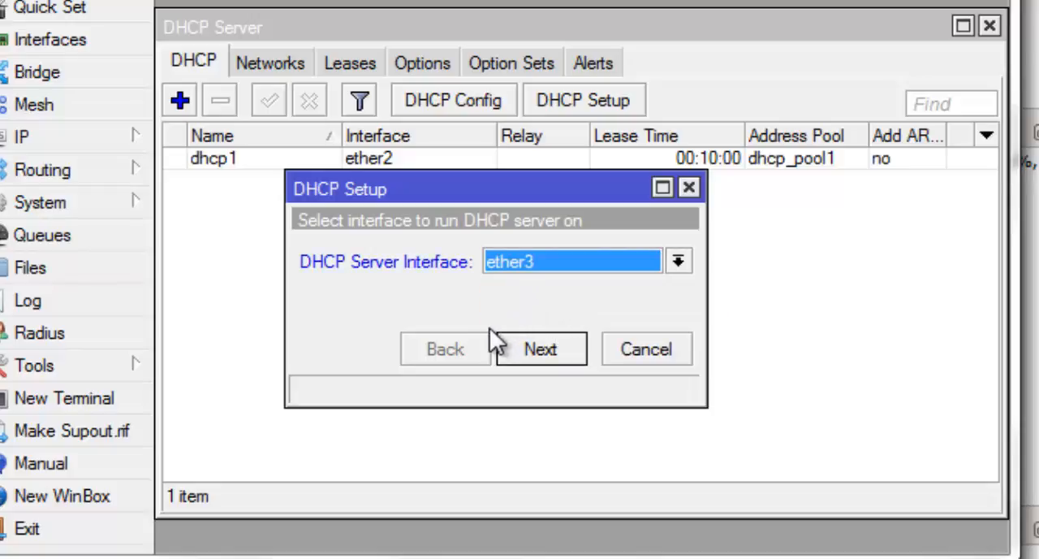
click(551, 342)
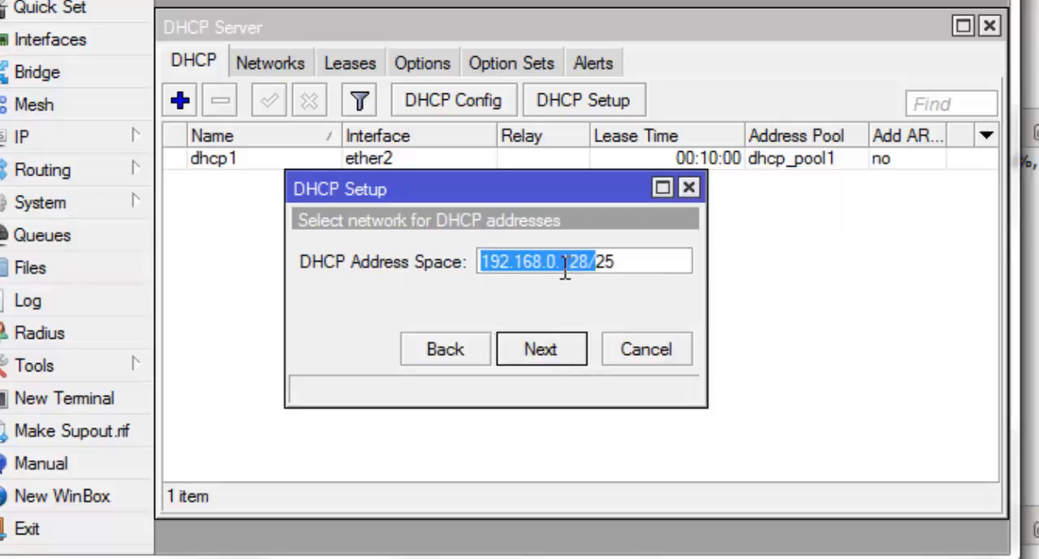
Accept 192.168.0.128/25 as the DHCP address space and 192.168.0.129 as the network's gateway
drag(561, 264, 581, 265)
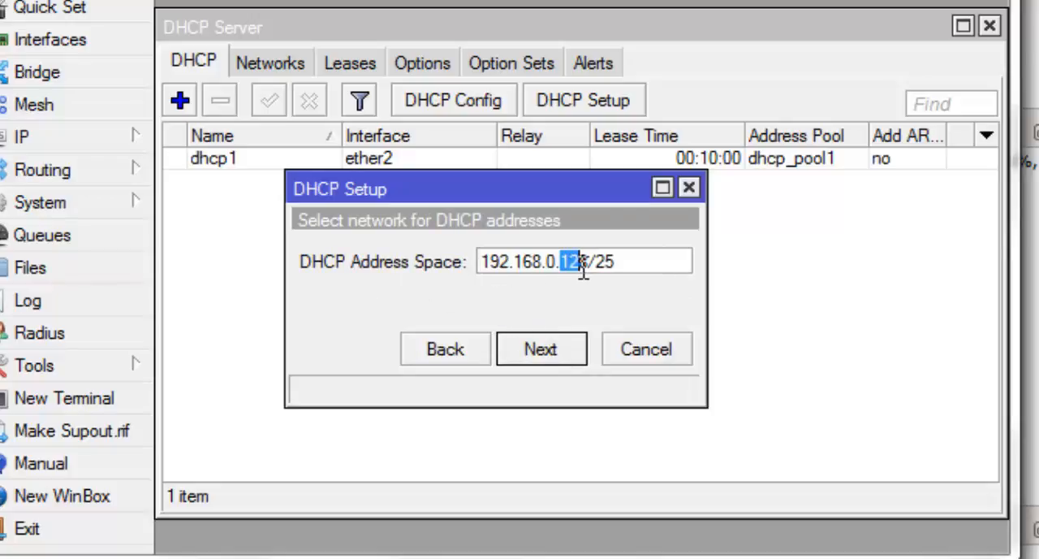
click(548, 342)
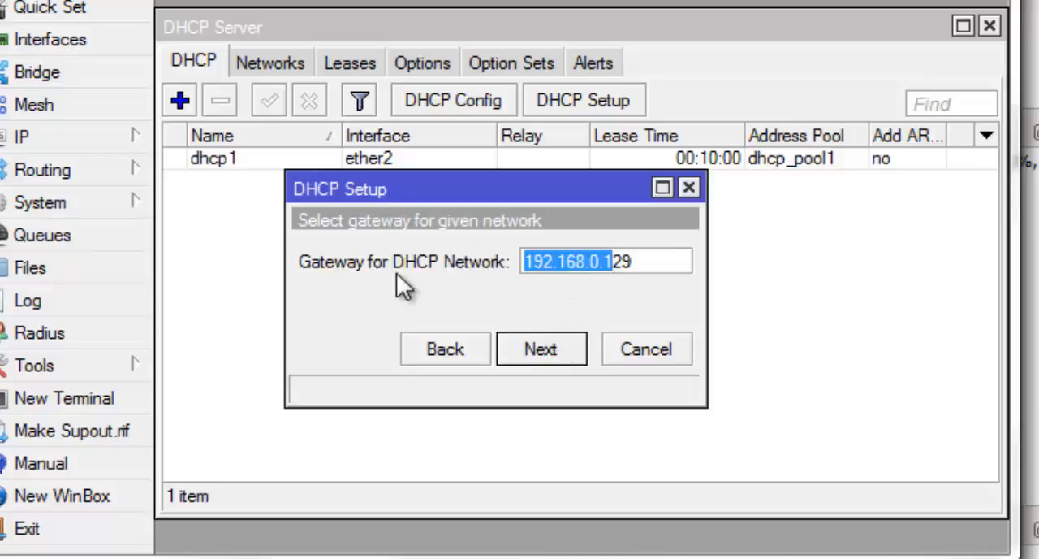
click(631, 262)
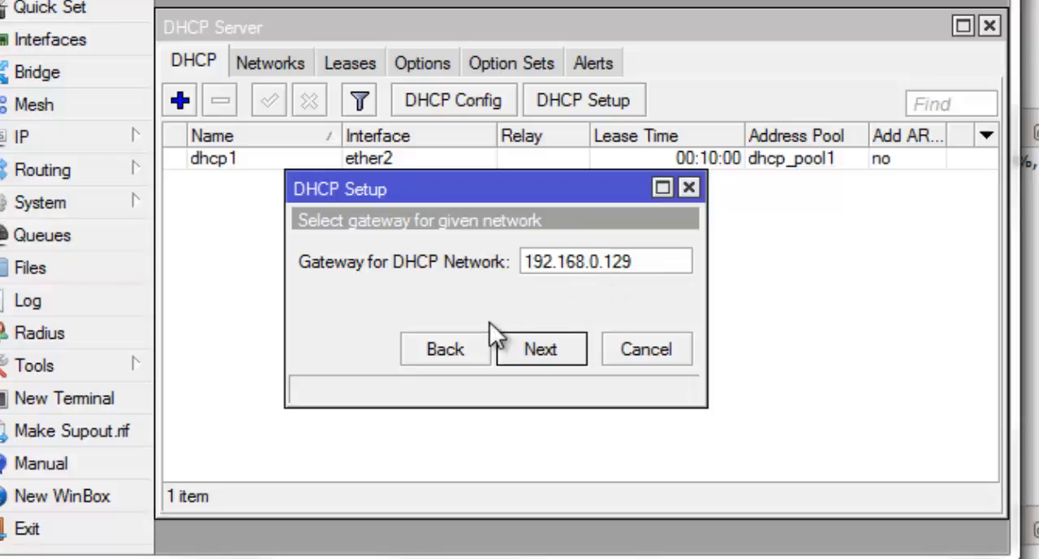
click(539, 351)
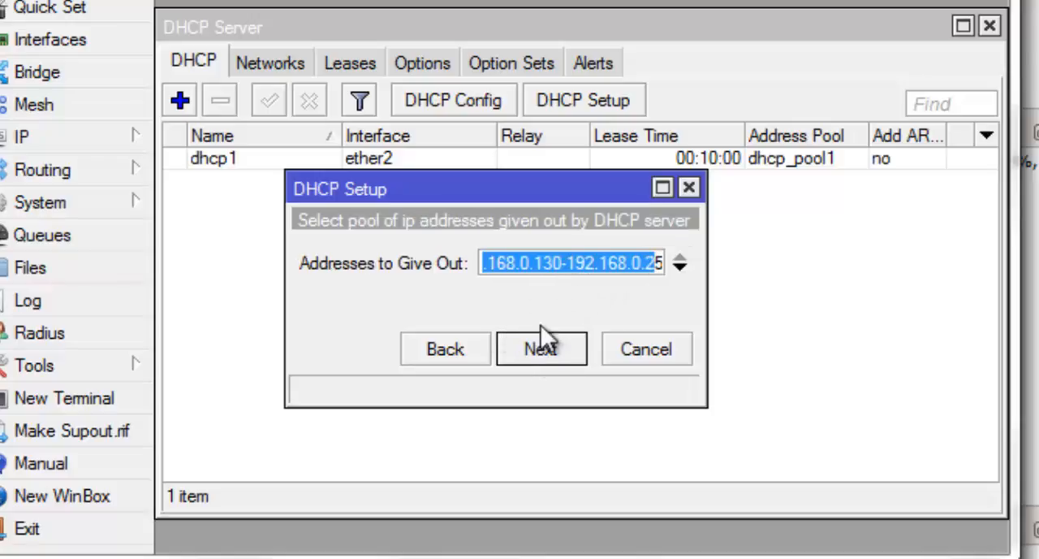
Check the full range of addresses to give out and accept the pool 192.168.0.130-192.168.0.254
click(587, 262)
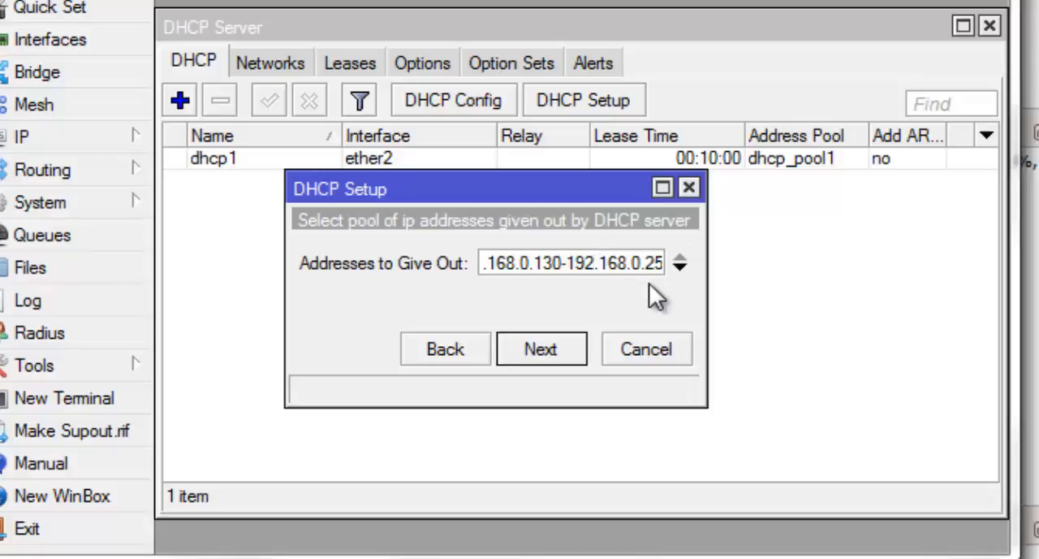
key(Right)
key(Right)
key(Right)
key(Right)
key(Right)
key(Right)
key(Right)
key(Right)
key(Right)
key(Right)
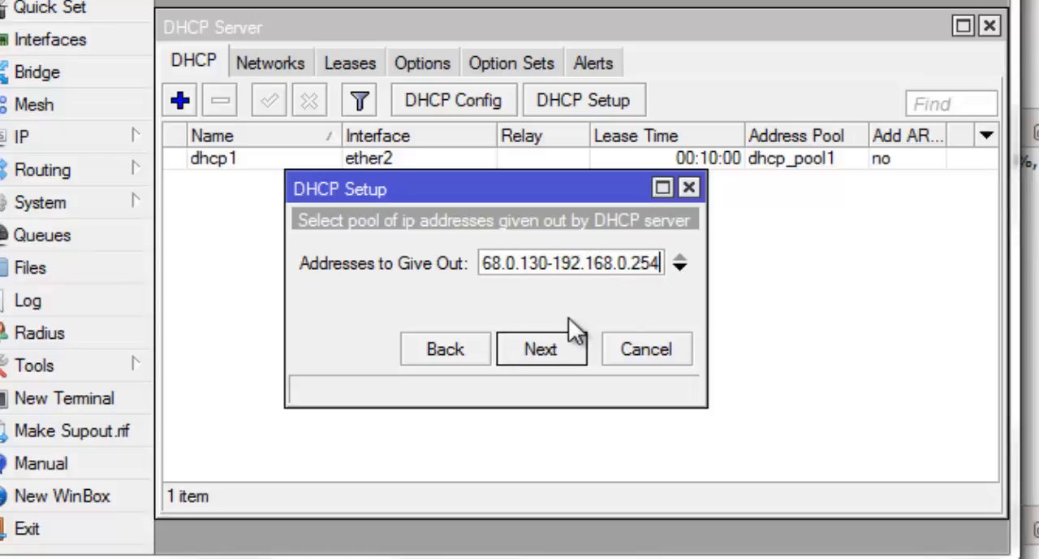
click(556, 351)
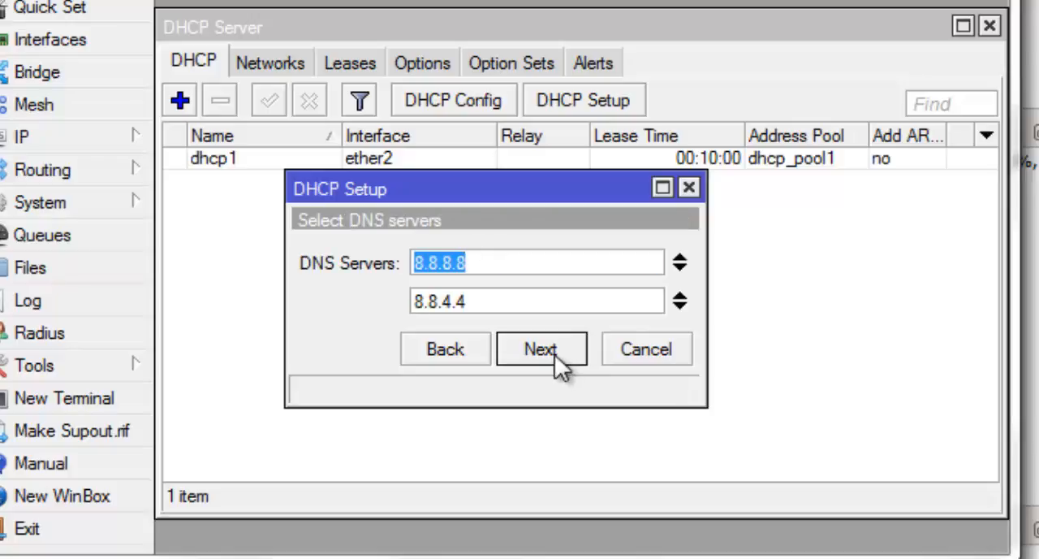
Accept DNS servers 8.8.8.8 and 8.8.4.4 and finish the DHCP setup with a lease time of 00:10:00
click(508, 302)
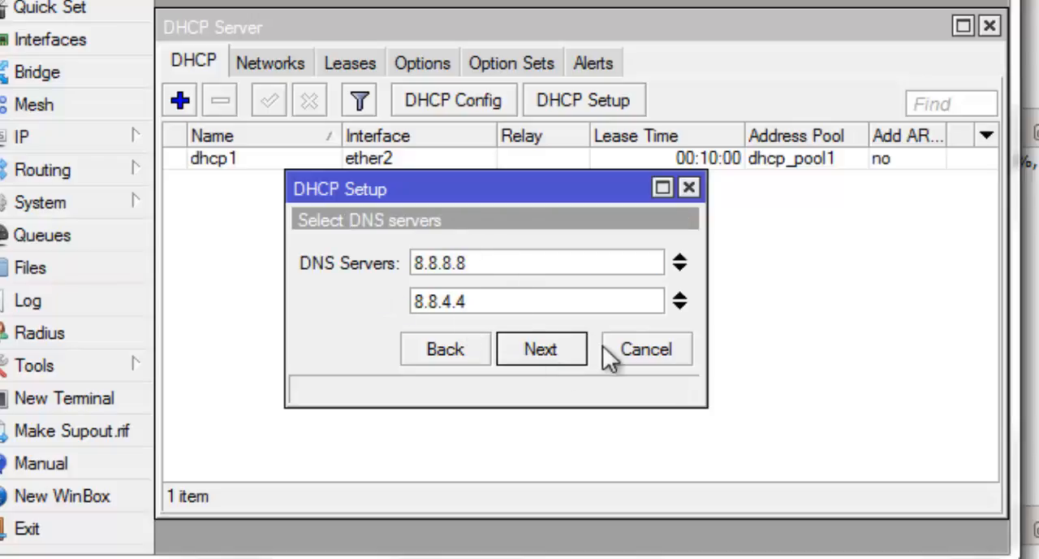
click(560, 352)
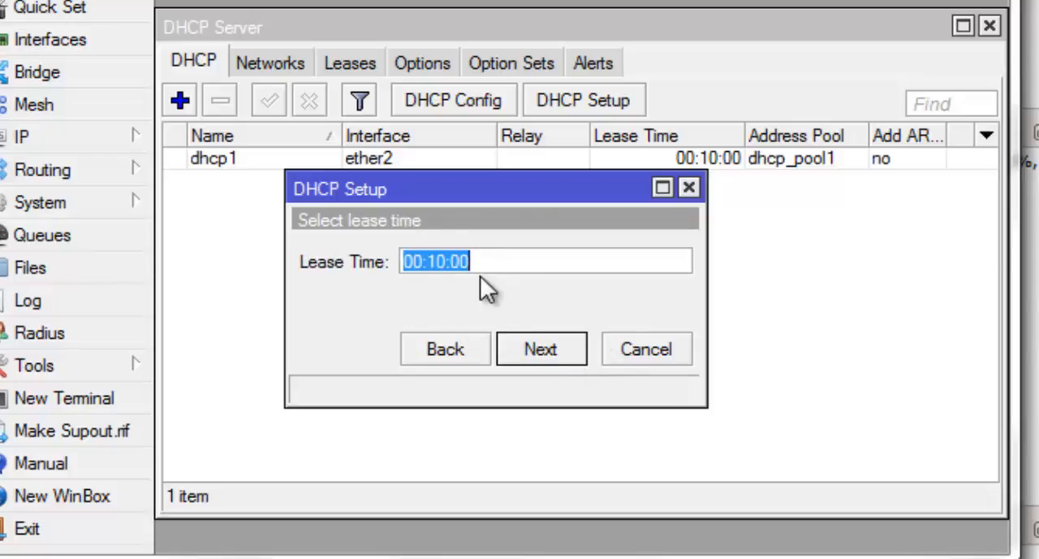
click(552, 350)
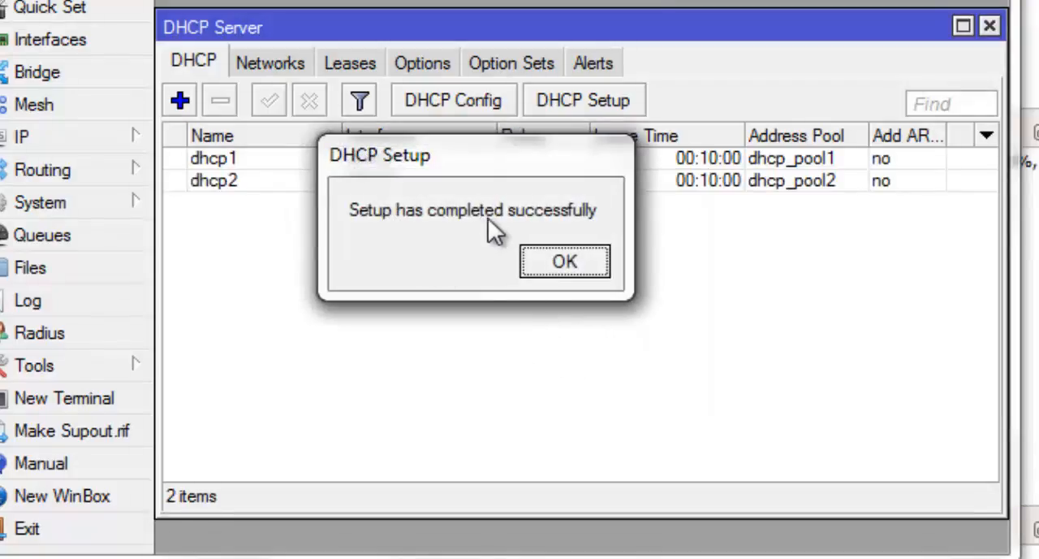
click(544, 264)
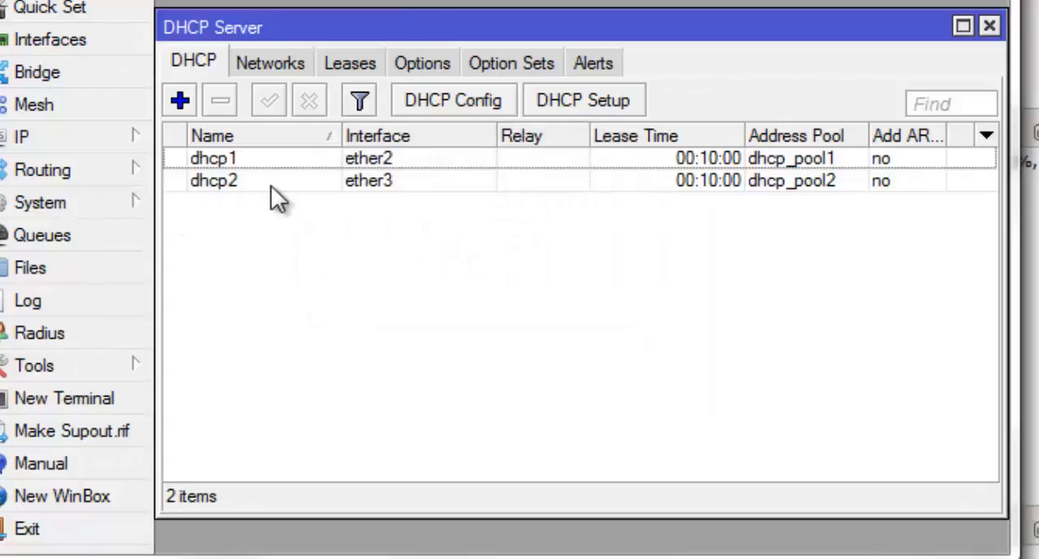
Compare the address, gateway and DNS servers of both DHCP networks, and return to the DHCP server list
click(274, 66)
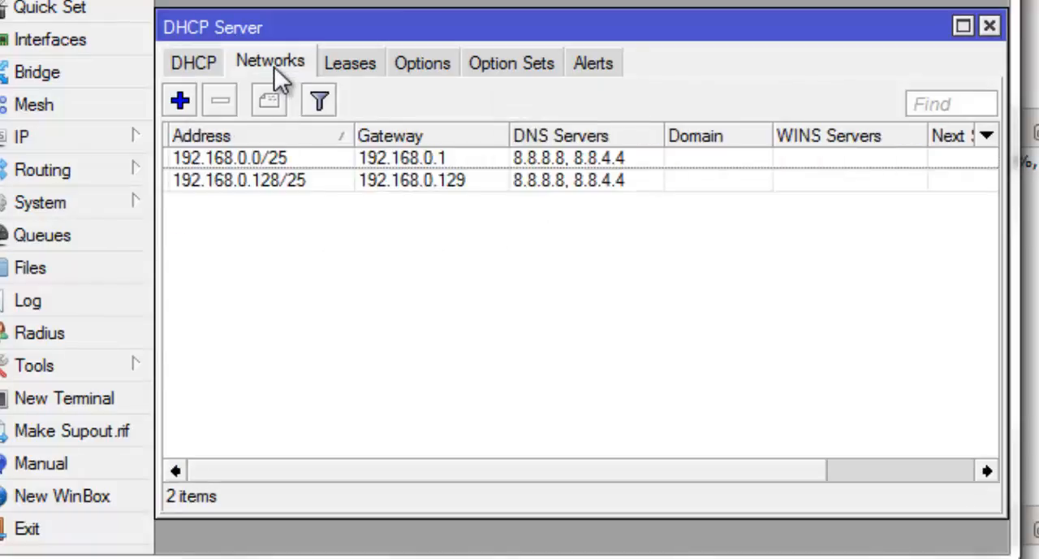
click(276, 159)
click(283, 192)
click(286, 180)
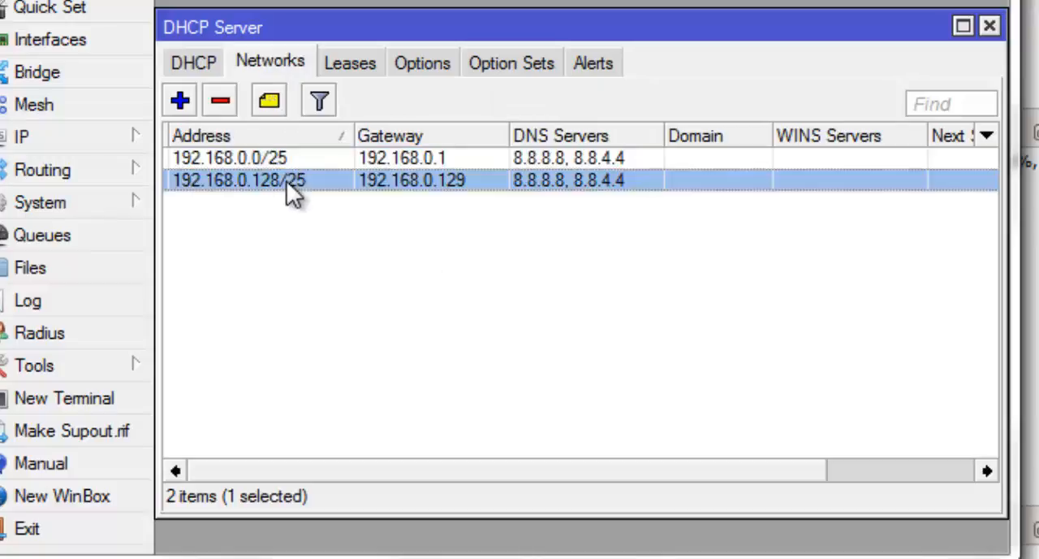
click(296, 160)
click(304, 180)
click(189, 65)
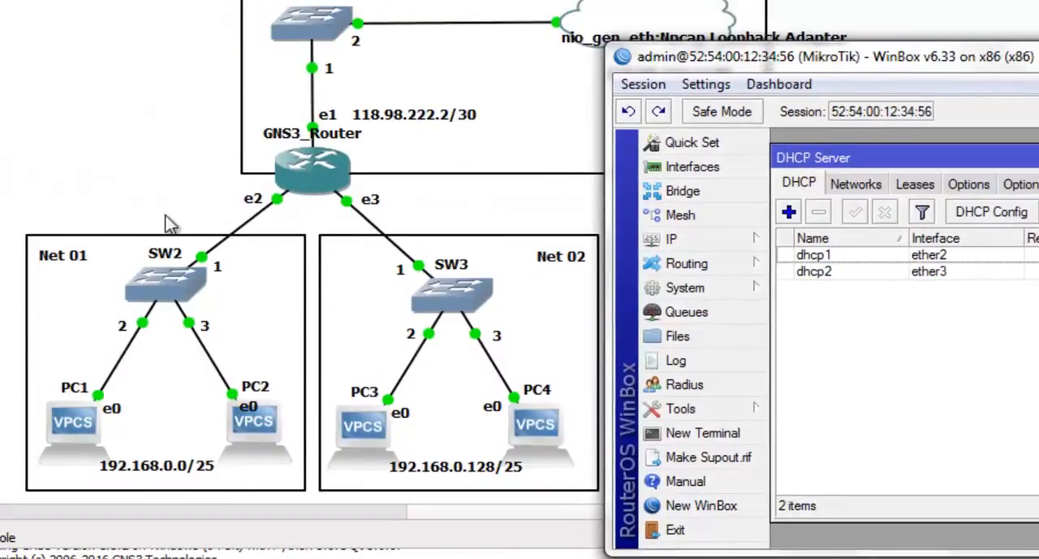
Switch to GNS3, open PC1's console and move its window clear of Net 01
click(130, 155)
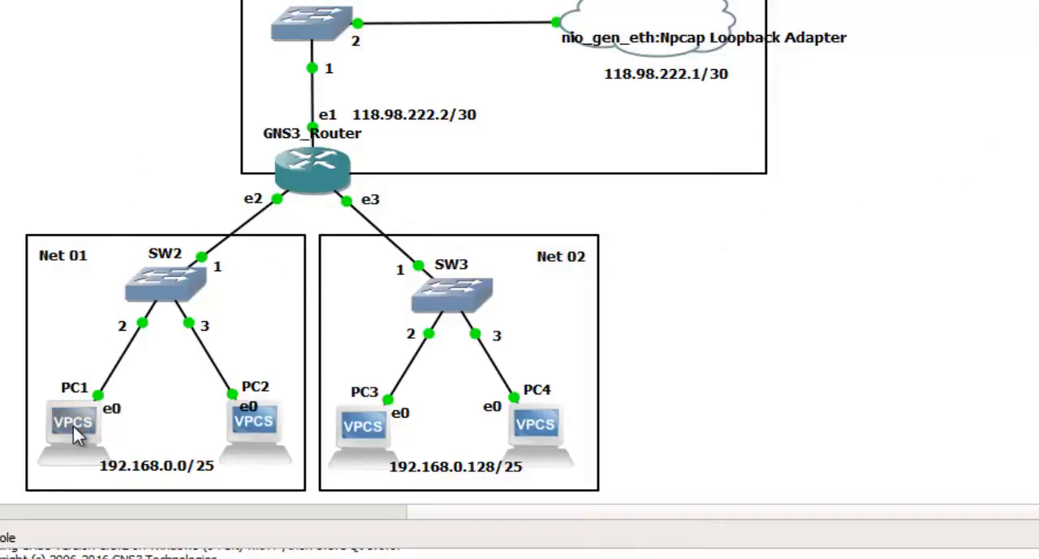
mouse_move(77, 435)
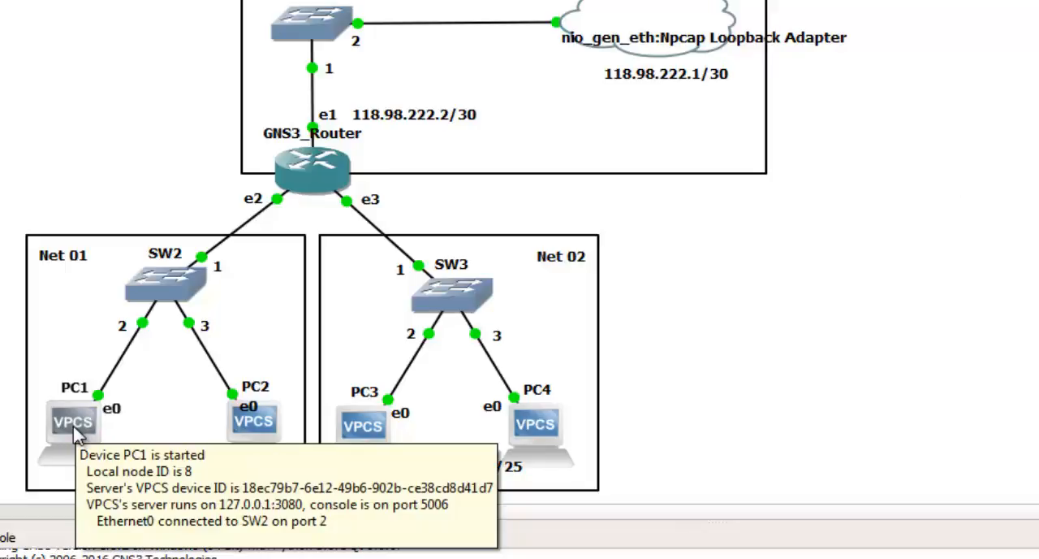
right_click(78, 435)
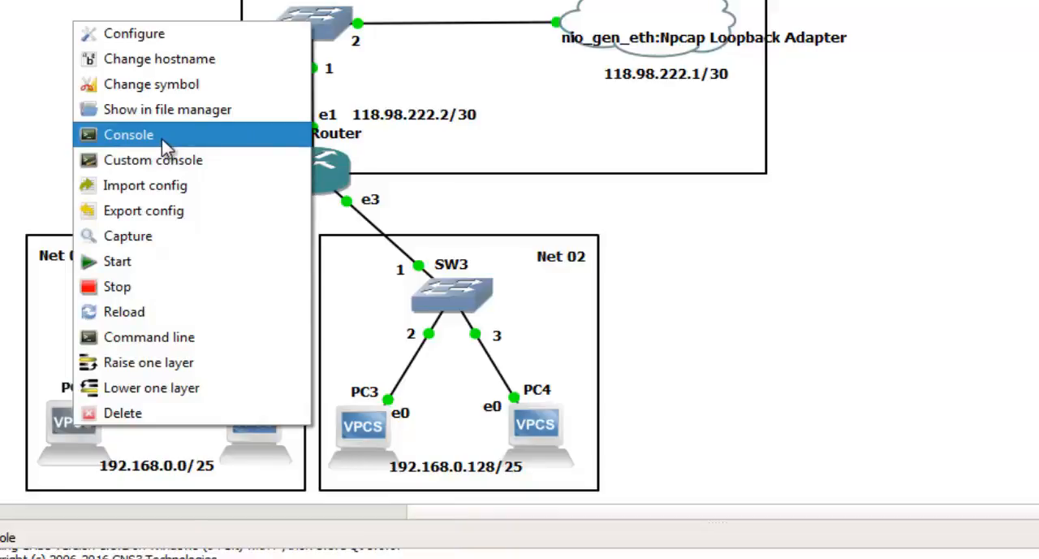
click(163, 139)
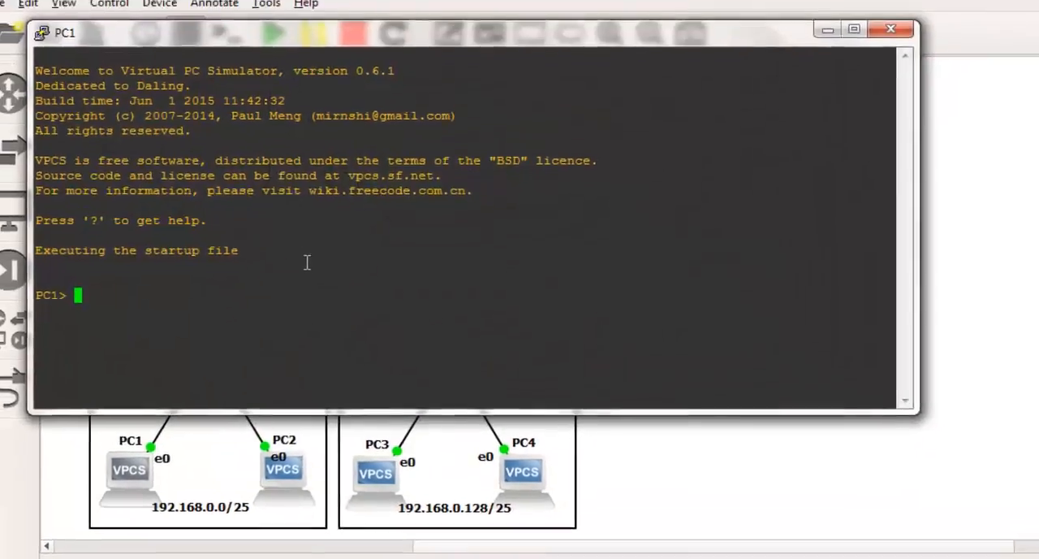
drag(262, 42, 588, 91)
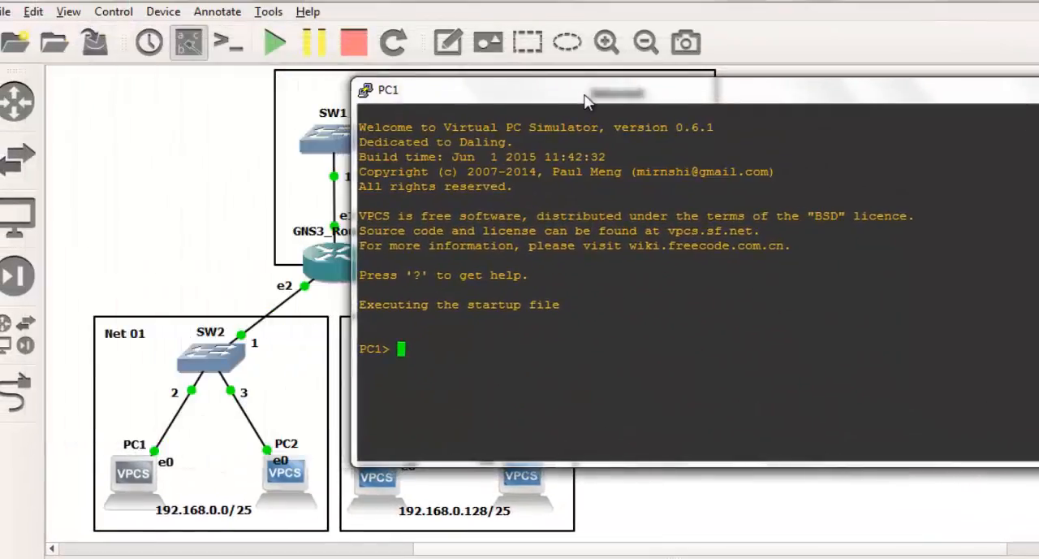
drag(371, 354, 425, 346)
click(425, 346)
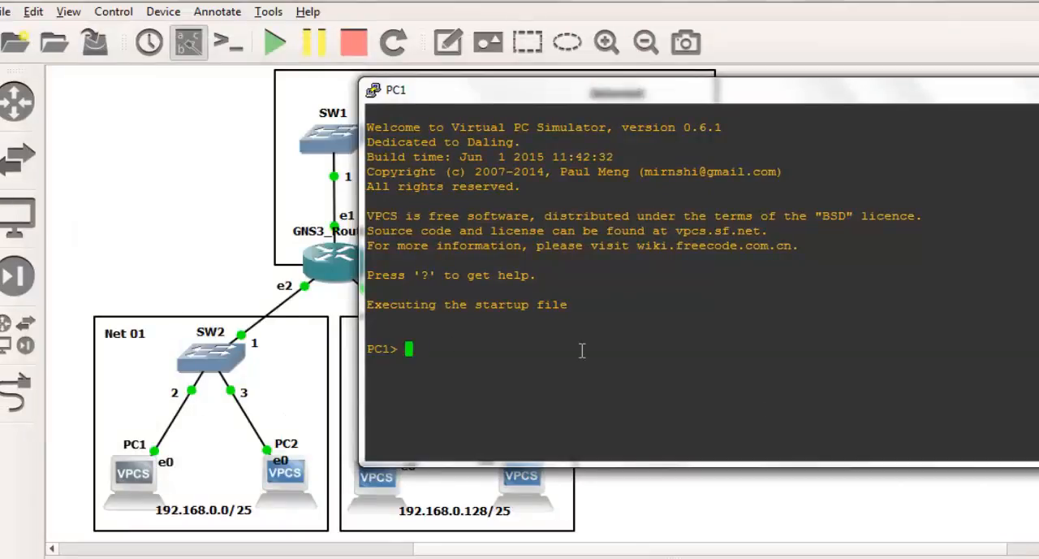
Highlight the help hint in PC1's console and run the ? command to list the available VPCS commands
drag(414, 274, 437, 274)
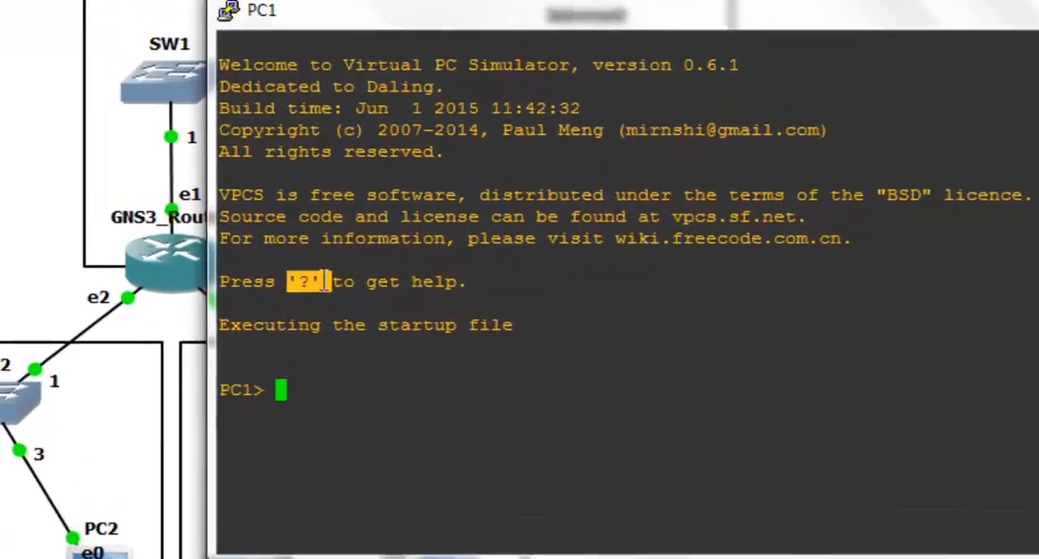
drag(363, 280, 457, 281)
click(360, 384)
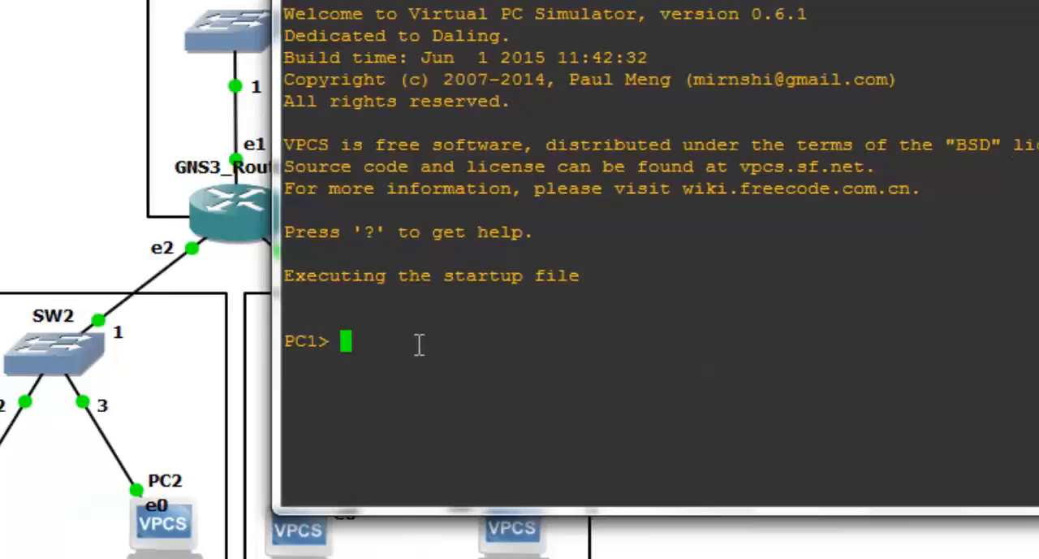
text(?)
key(Return)
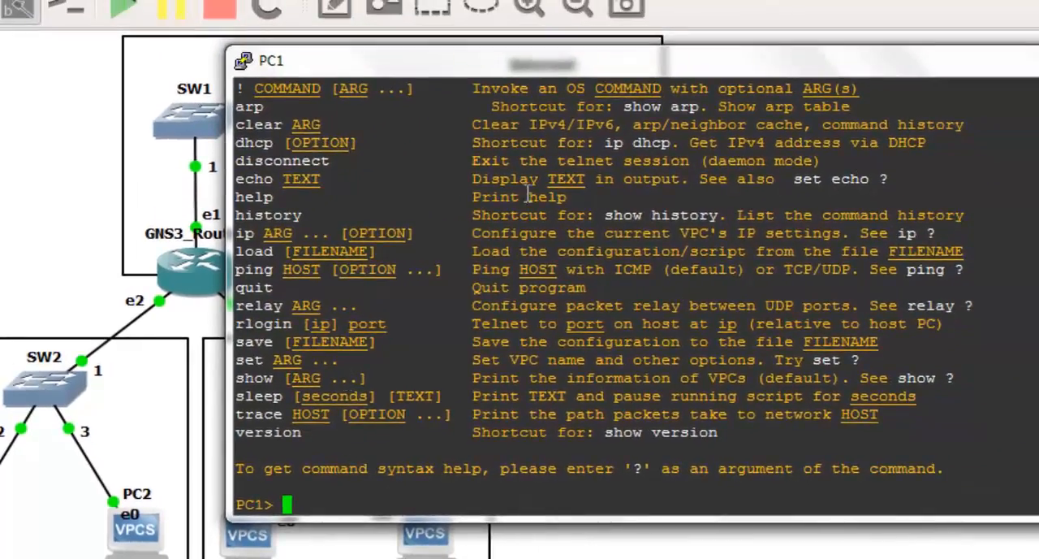
Look through the VPCS command list for the ip command and return to the PC1 prompt
scroll(527, 193, up, 1)
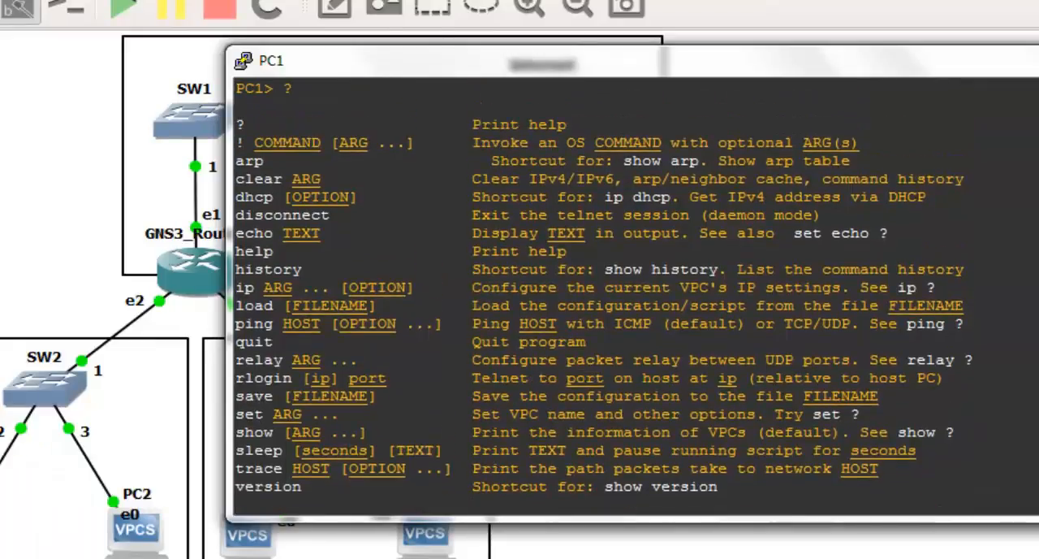
scroll(485, 273, down, 1)
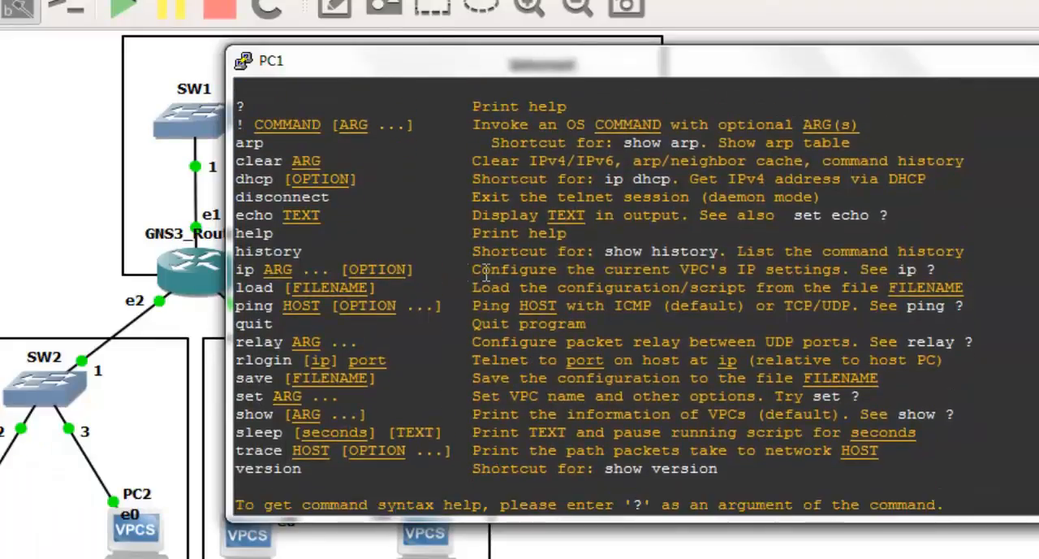
drag(246, 143, 268, 267)
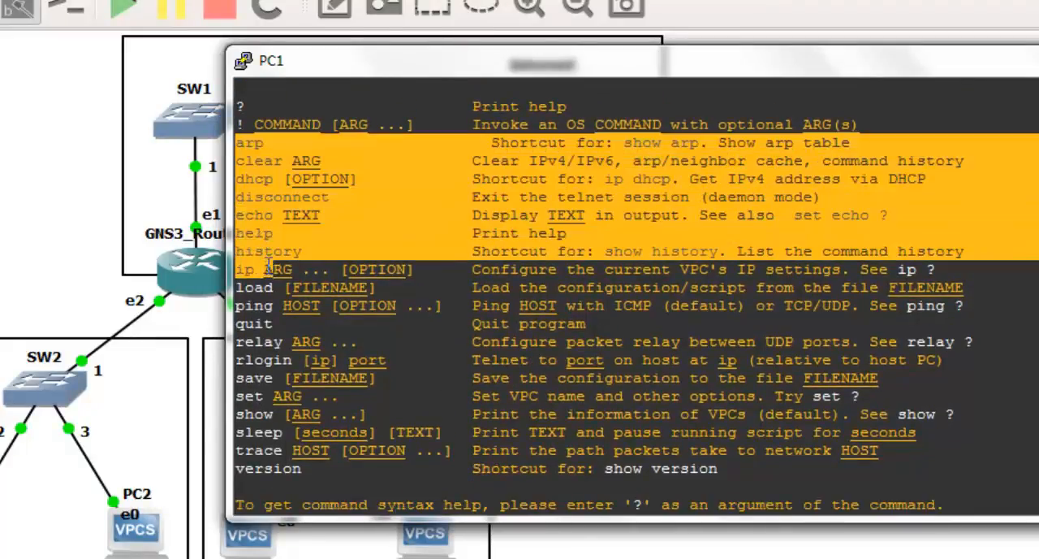
click(254, 159)
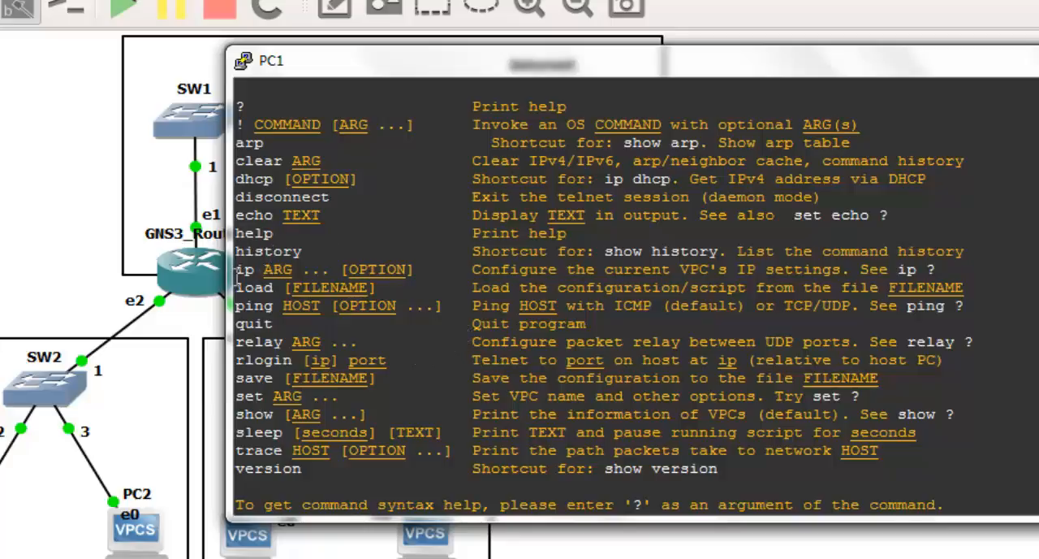
drag(238, 270, 256, 269)
click(517, 402)
scroll(678, 394, down, 1)
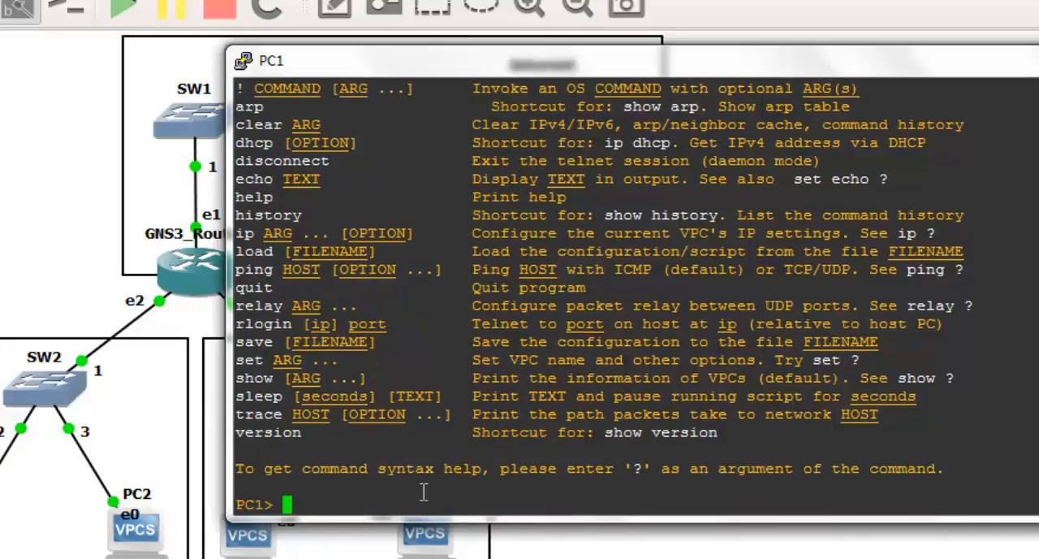
Highlight the syntax help hint in PC1's console and run ip ? to show the ip command's usage
text(ip)
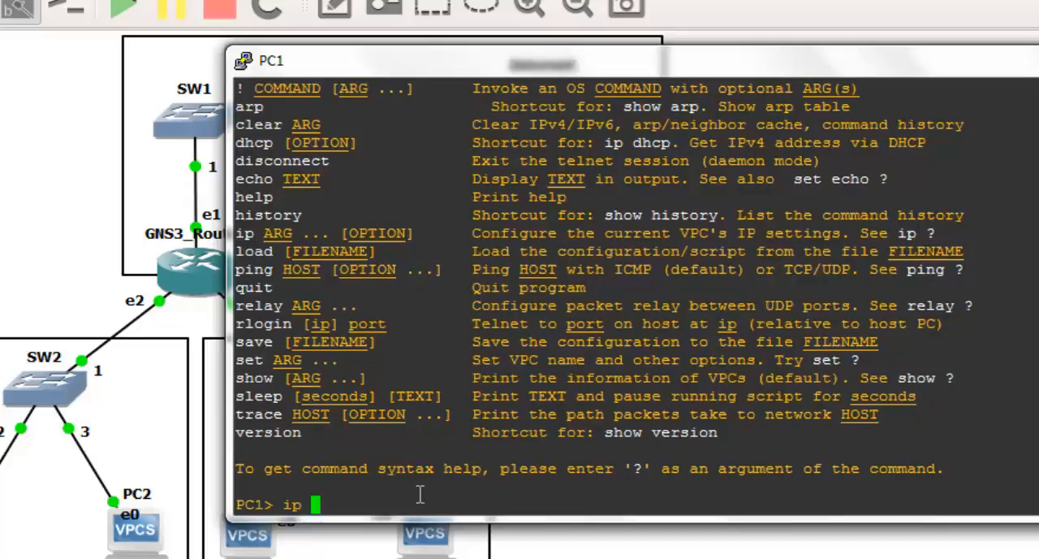
text( ?)
drag(240, 474, 341, 479)
click(343, 479)
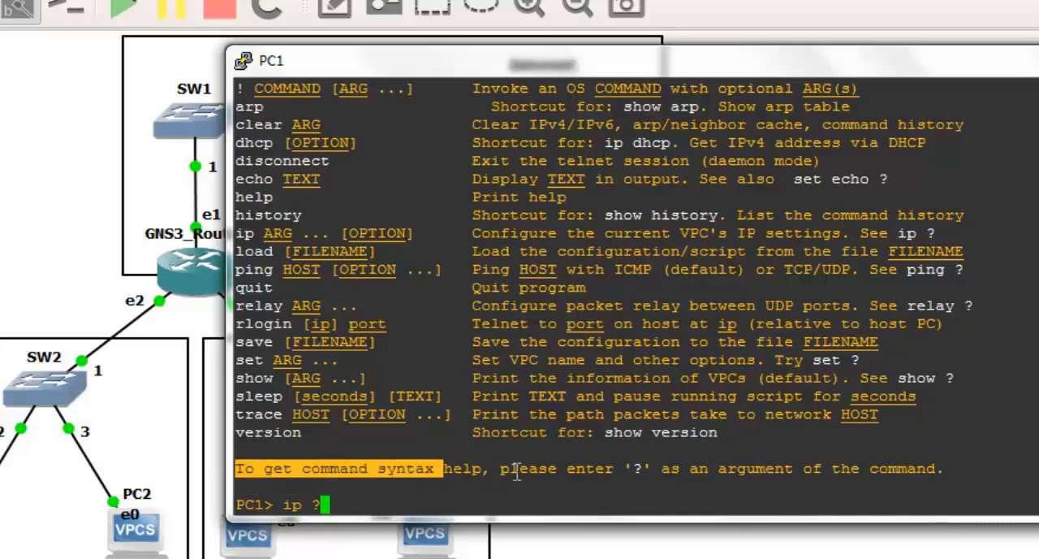
drag(539, 473, 649, 468)
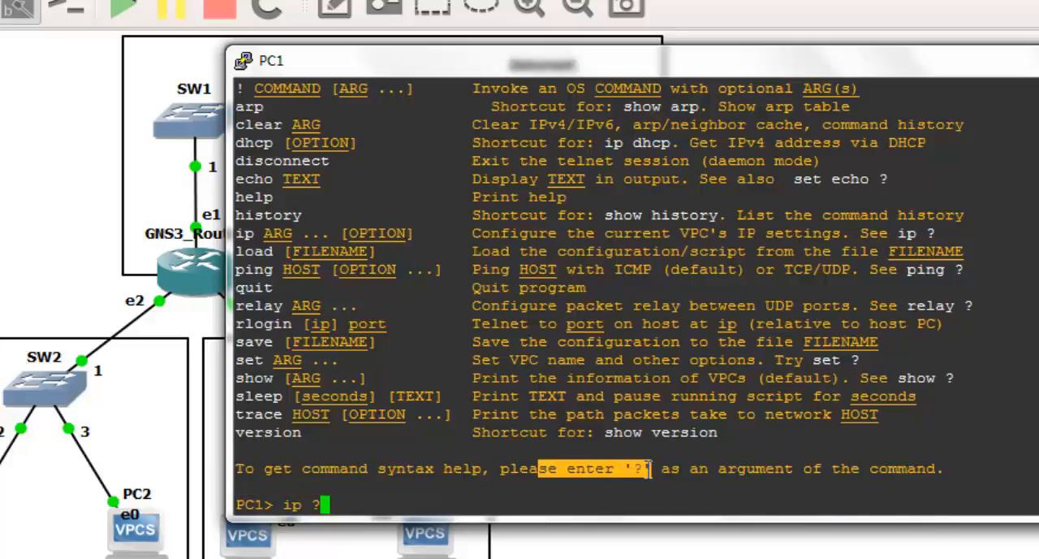
click(578, 492)
text(ip ?)
key(Return)
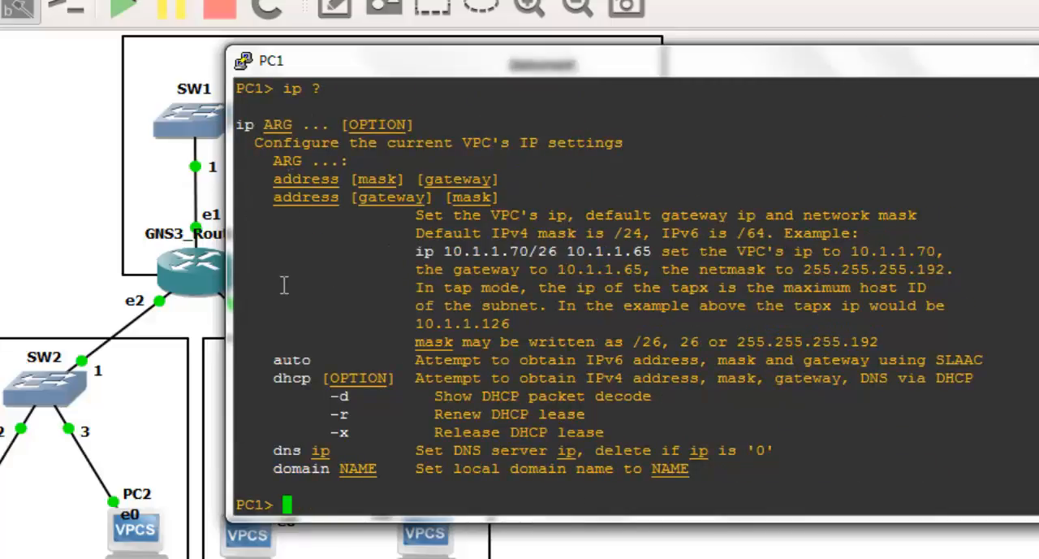
Look through the ip command's arguments, including auto, dns, domain and the address, mask and gateway syntax
double_click(289, 359)
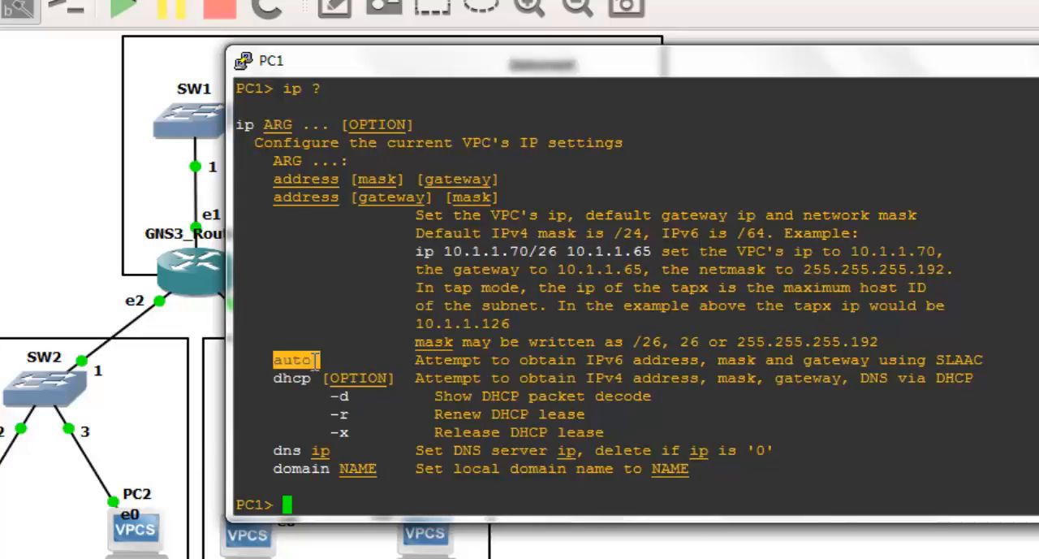
double_click(285, 450)
click(297, 471)
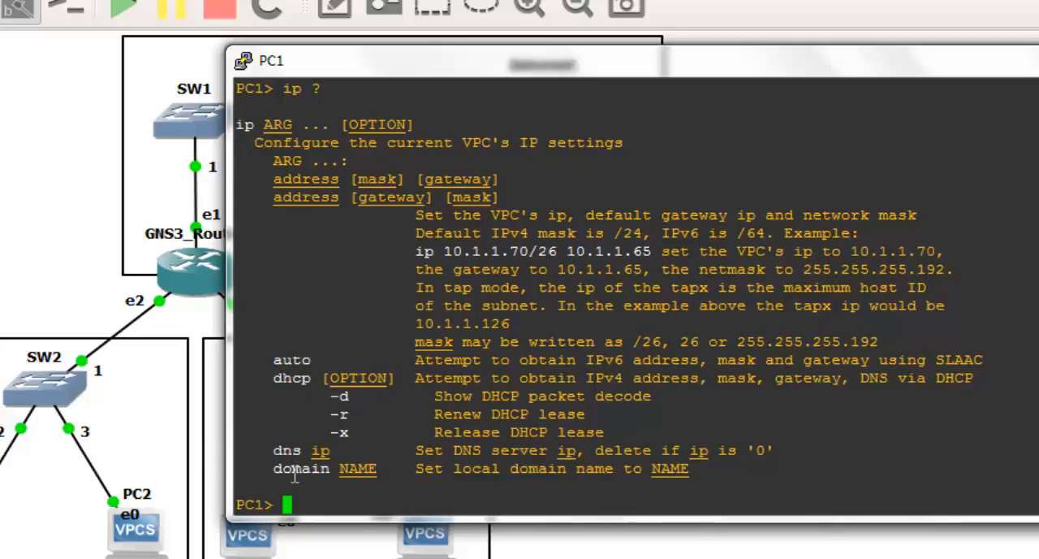
double_click(278, 123)
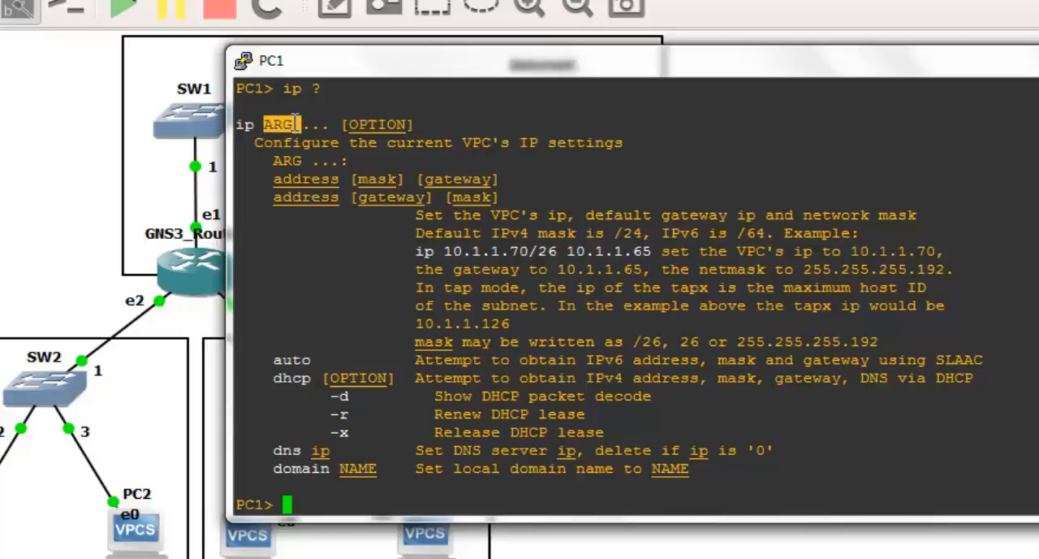
click(288, 159)
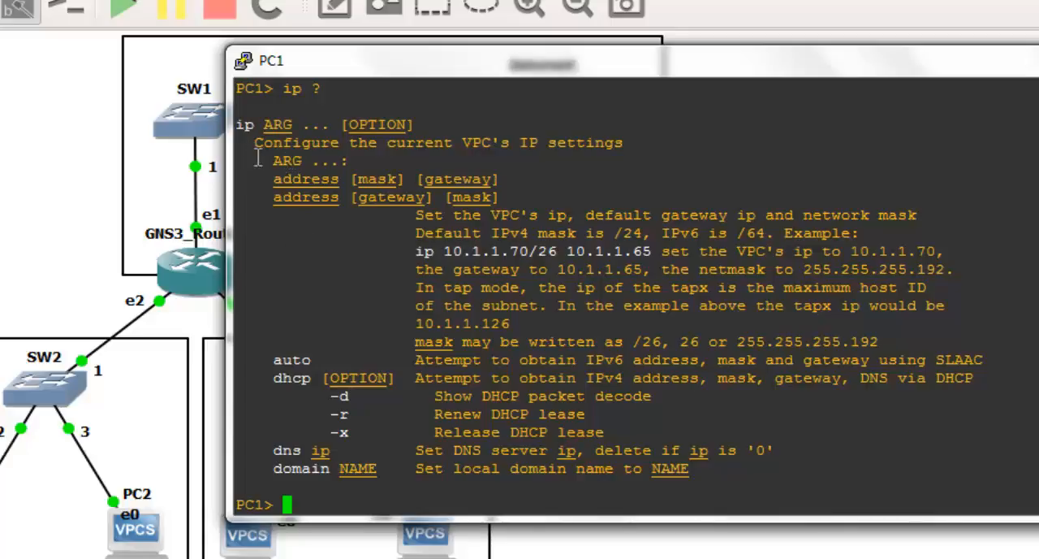
drag(273, 179, 504, 181)
click(361, 179)
click(509, 205)
Run ip dhcp on PC1 to request an address from the DHCP server, and highlight the reply line
text(ip)
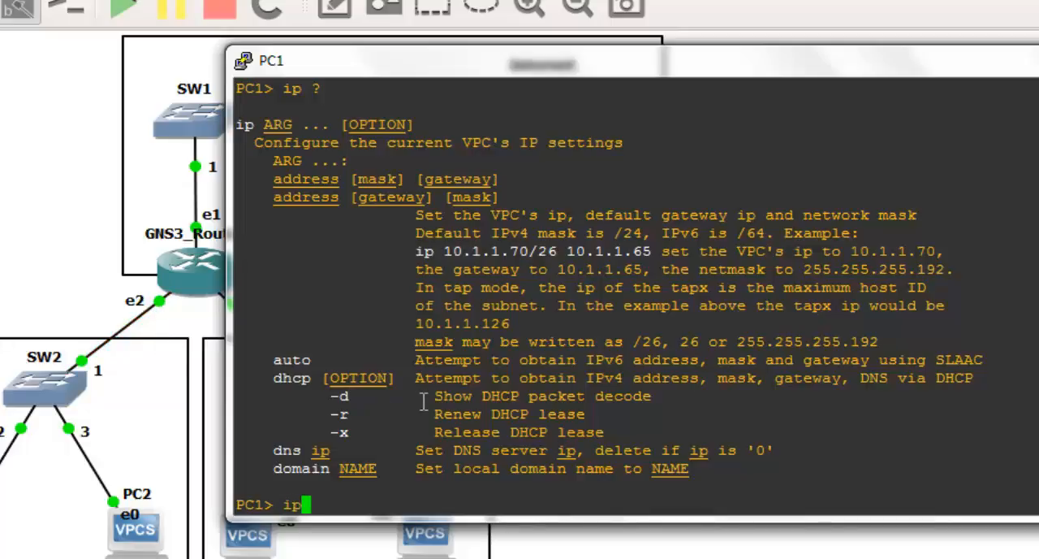
drag(273, 378, 312, 378)
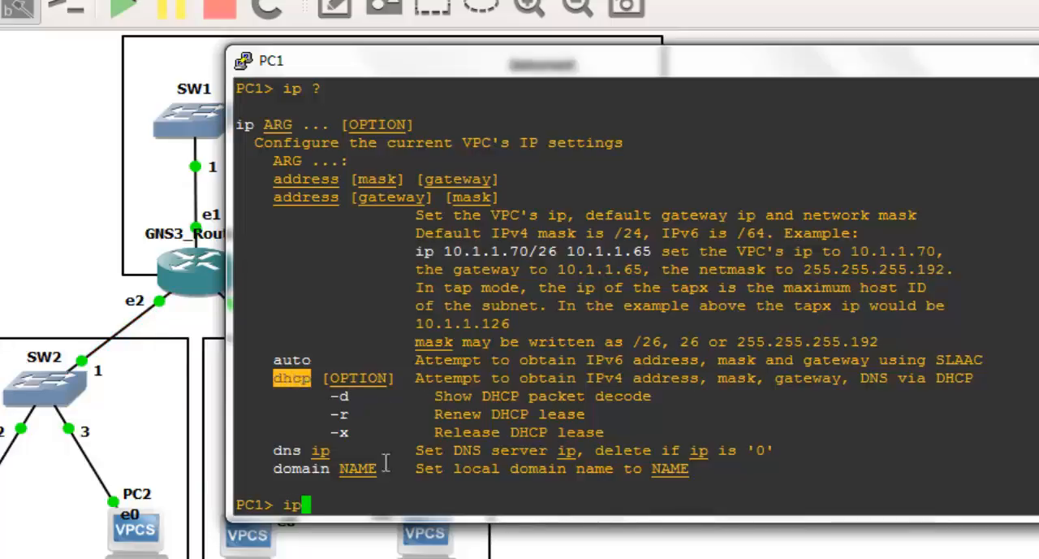
click(390, 499)
text(dhcp)
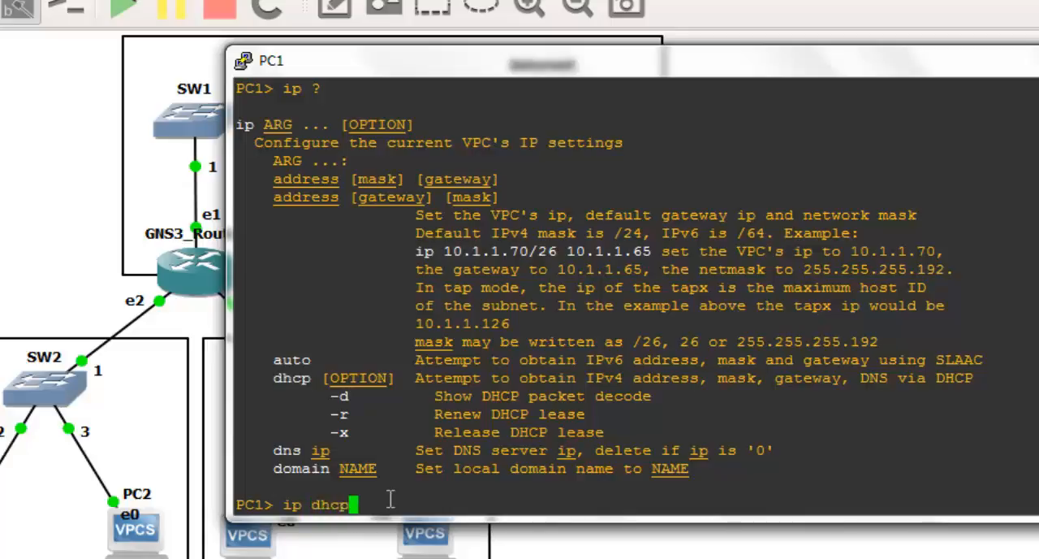
key(Return)
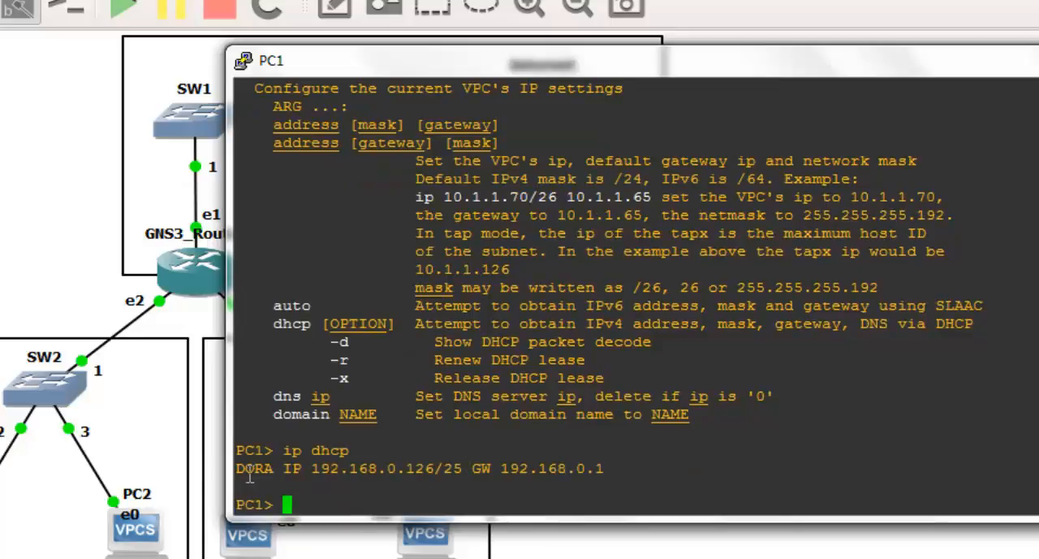
drag(239, 469, 602, 477)
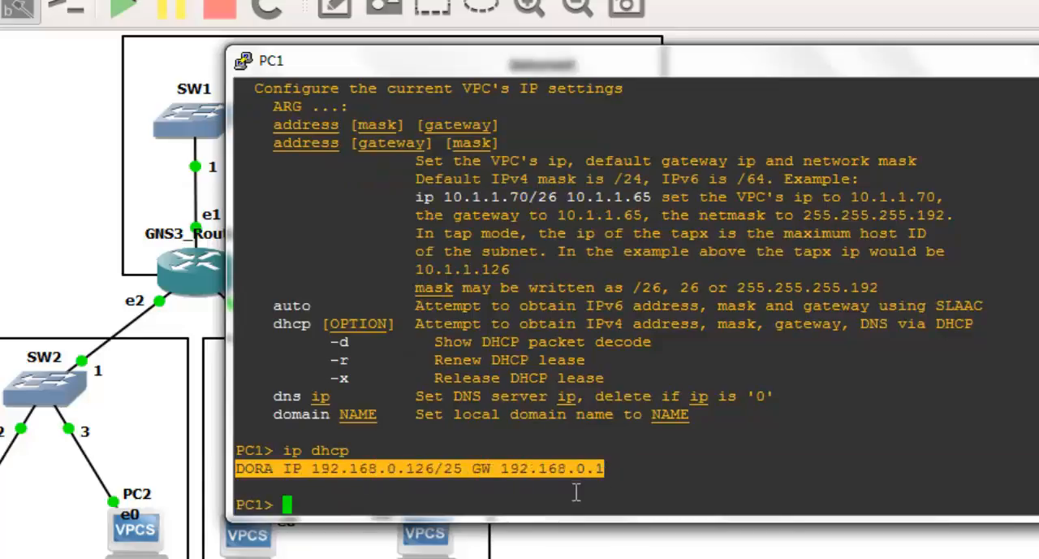
click(574, 493)
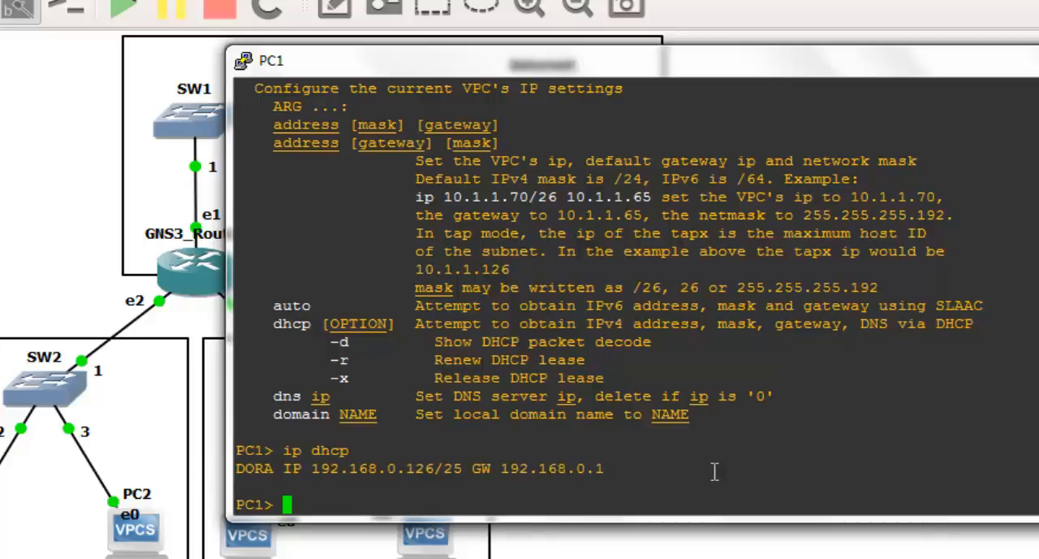
Run show ip on PC1 and examine its address, gateway, DNS servers, DHCP server, lease and MAC
text(show ip)
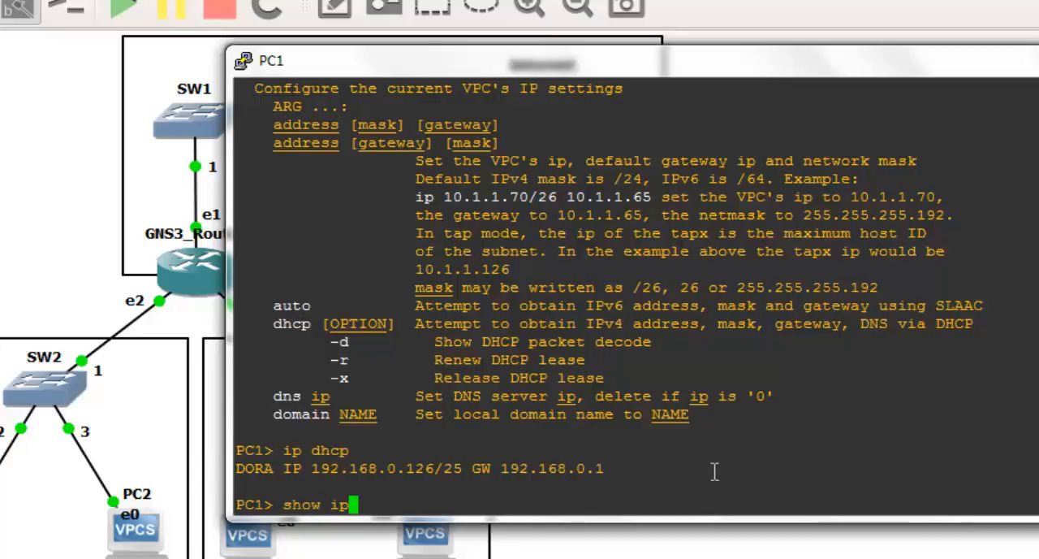
key(Return)
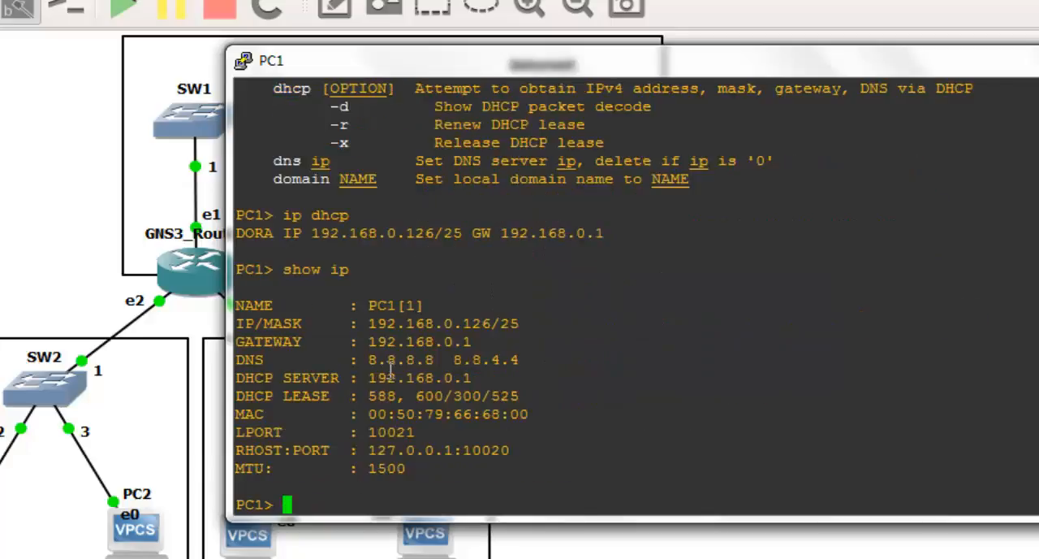
drag(368, 323, 531, 318)
drag(369, 341, 526, 358)
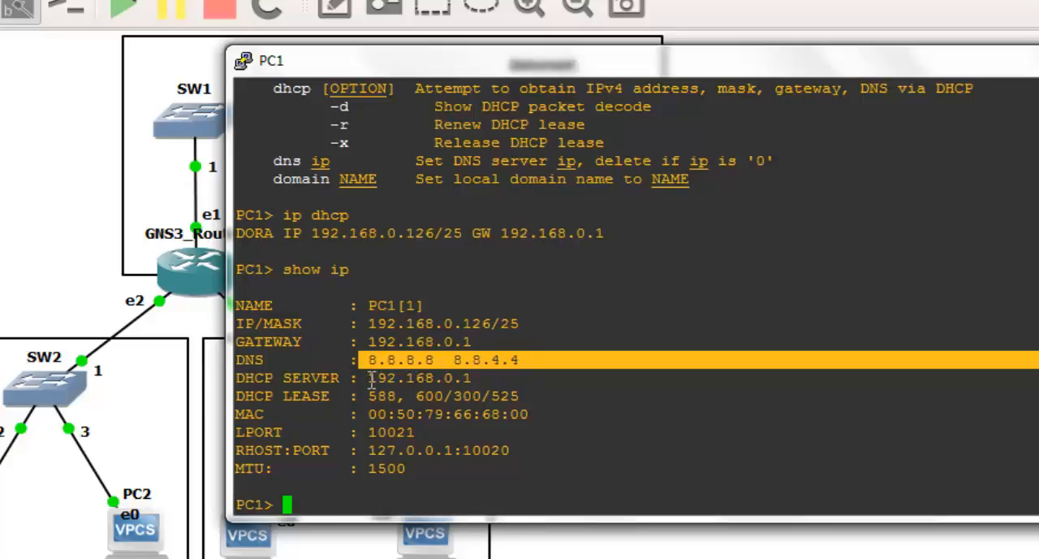
drag(369, 378, 480, 377)
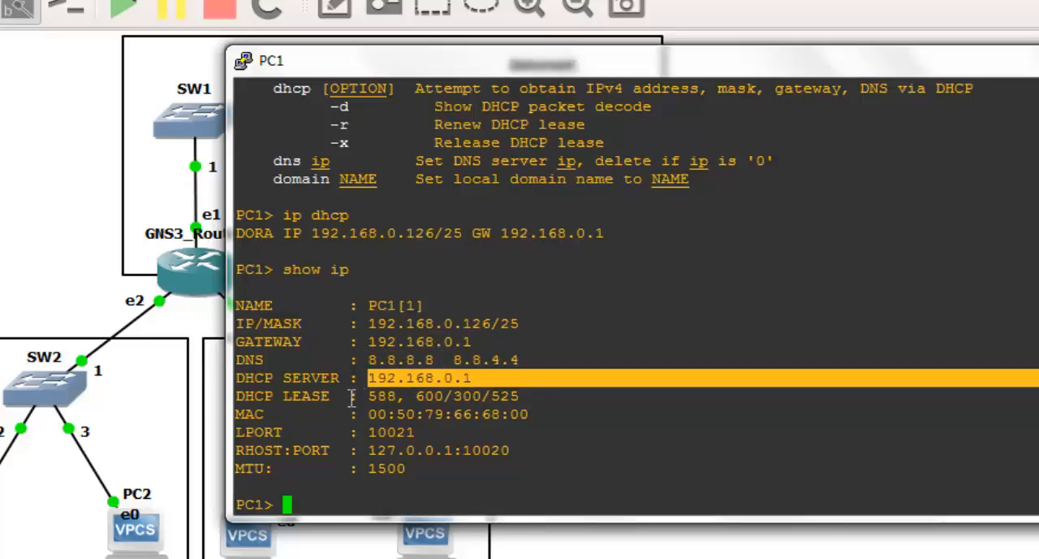
drag(369, 396, 491, 396)
drag(370, 414, 439, 412)
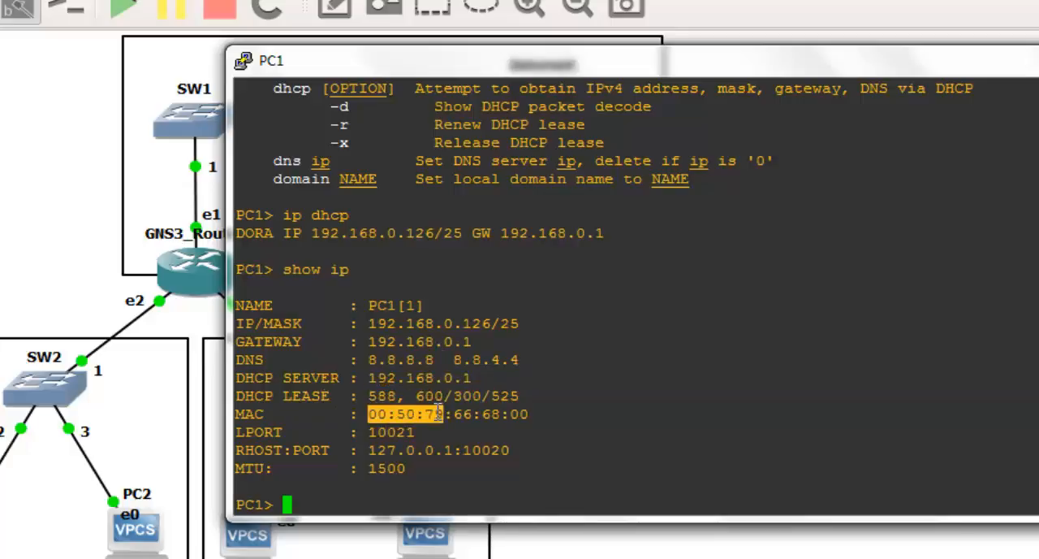
click(384, 460)
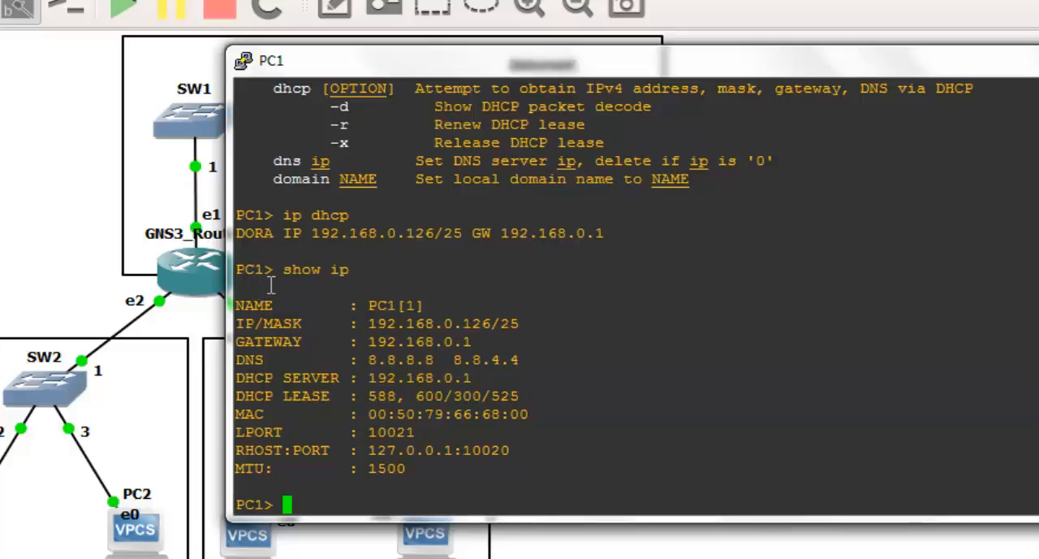
drag(258, 284, 424, 480)
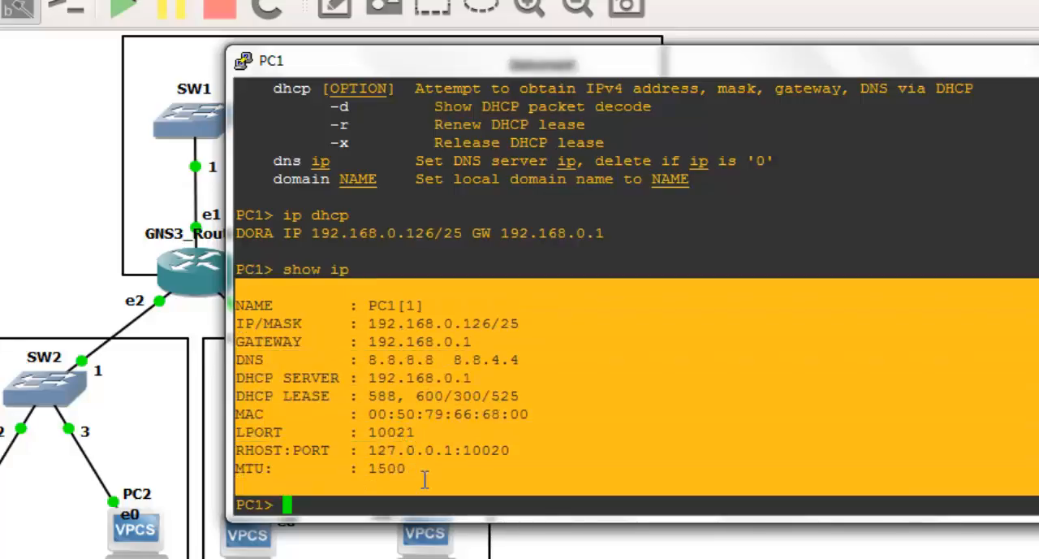
click(426, 497)
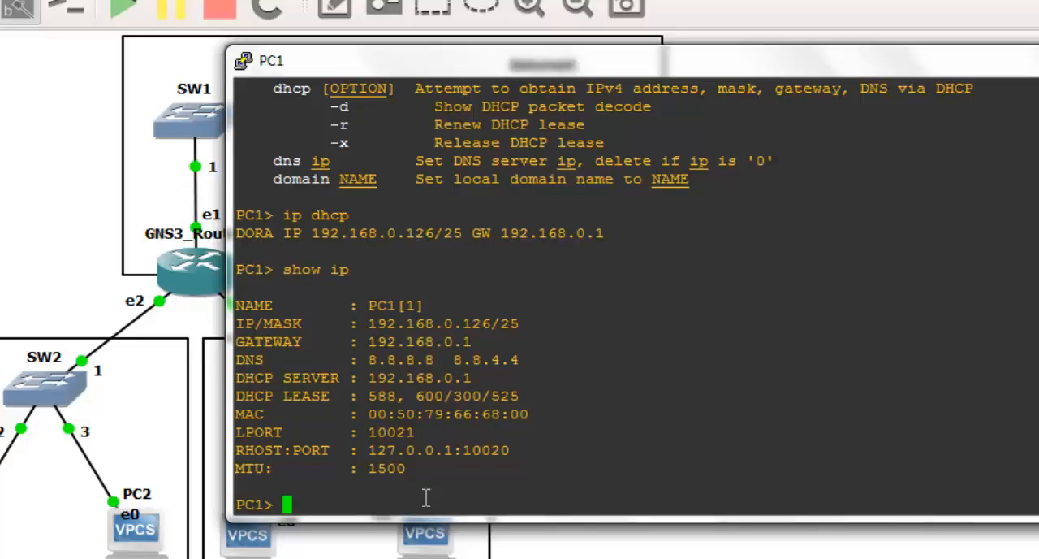
Ping the gateway 192.168.0.1 from PC1 and highlight the first reply
text(ping)
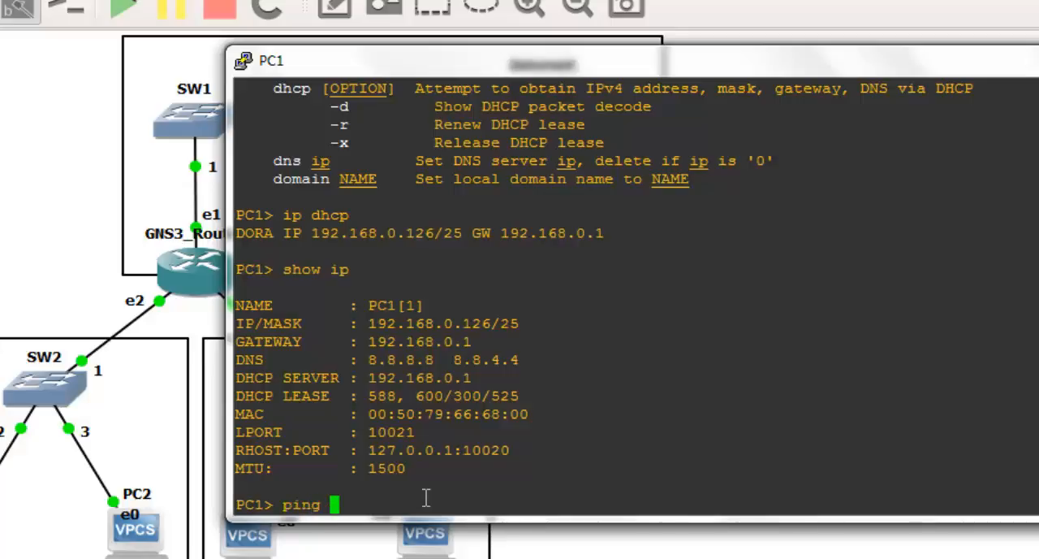
drag(370, 343, 479, 345)
click(402, 504)
text(192.168.0.1)
key(Return)
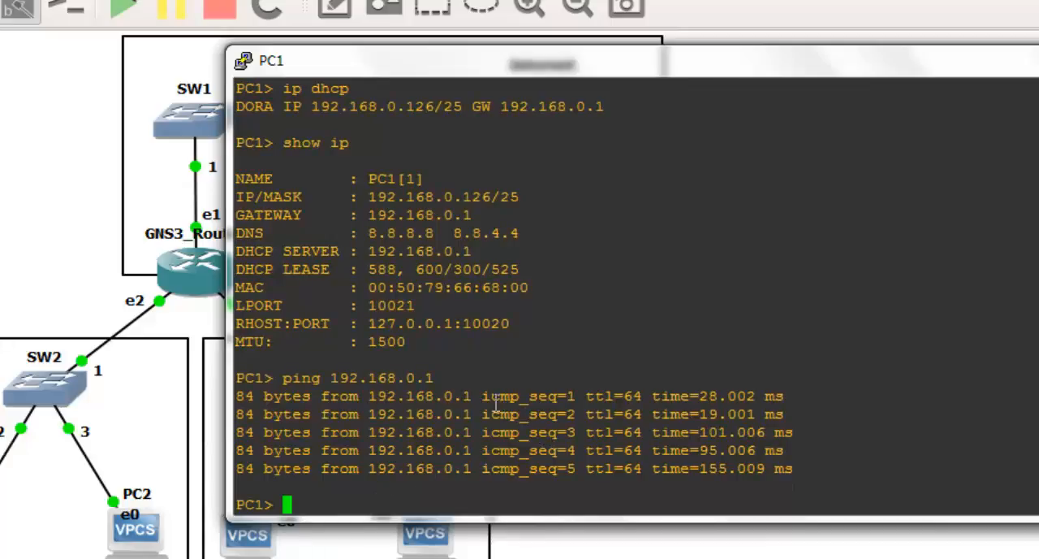
drag(482, 396, 706, 397)
click(706, 397)
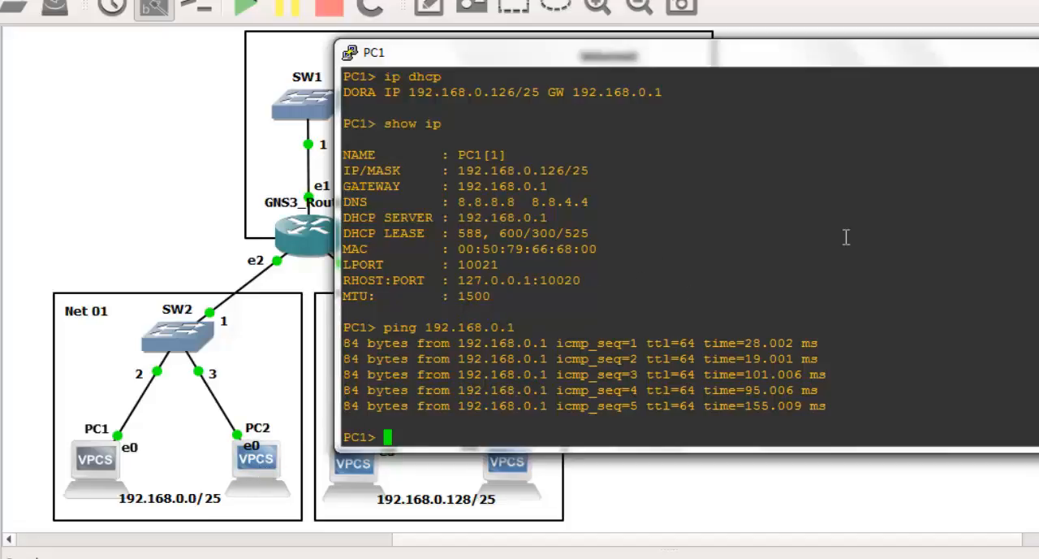
Dismiss PC1's console, open PC2's console and move its window clear of Net 01
click(1038, 48)
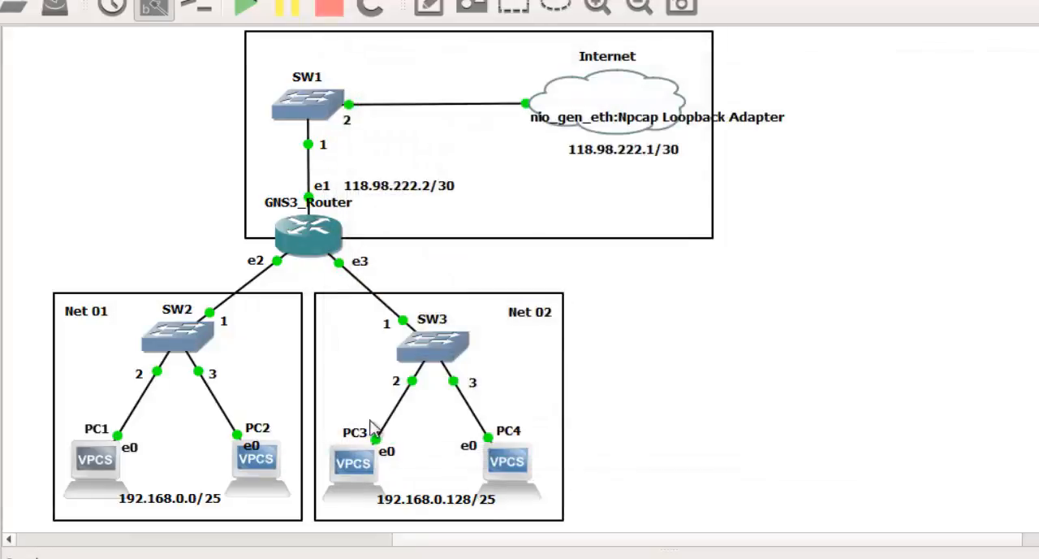
right_click(258, 463)
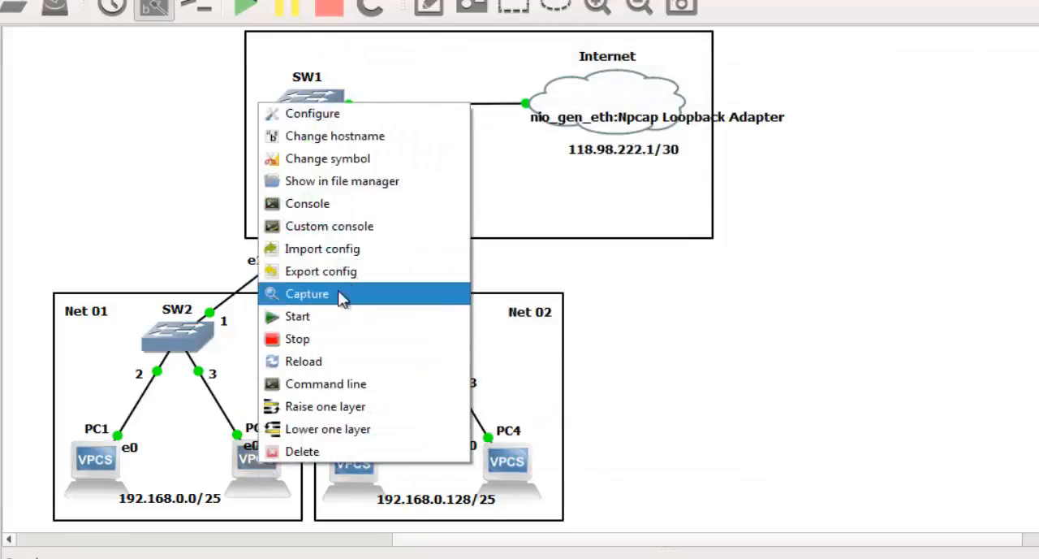
click(352, 208)
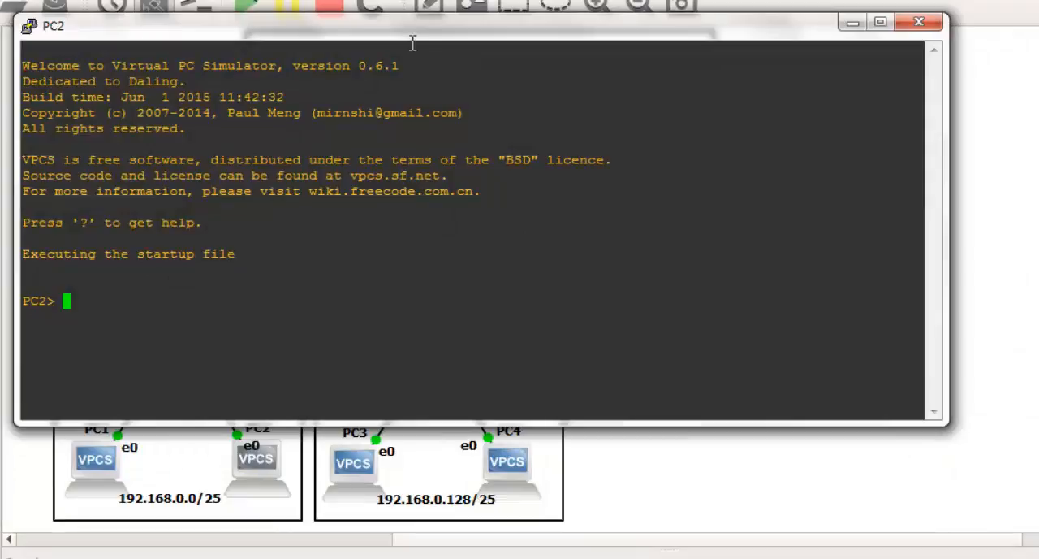
drag(414, 36, 841, 112)
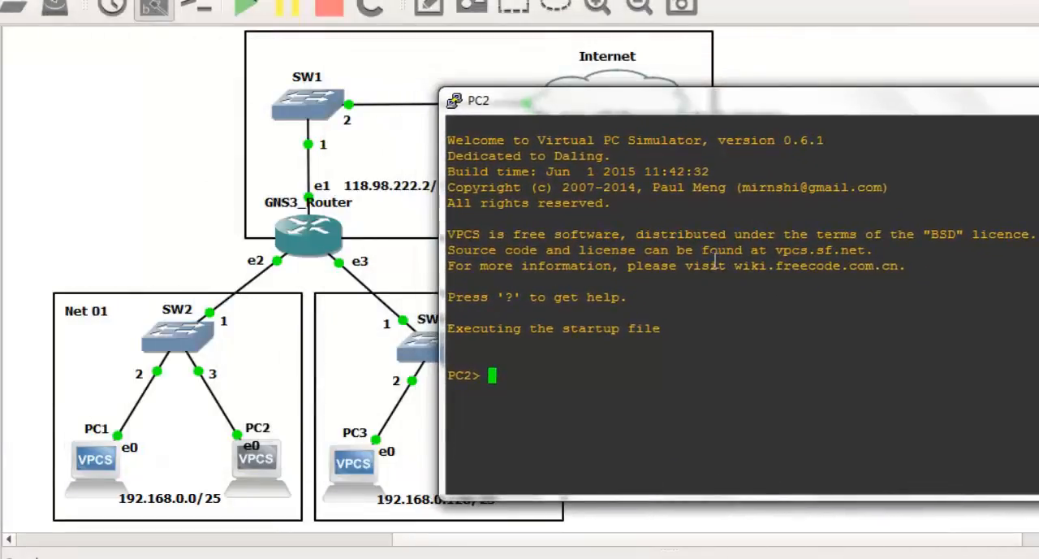
Run show ip on PC2 and review its current IP settings
text(show ip)
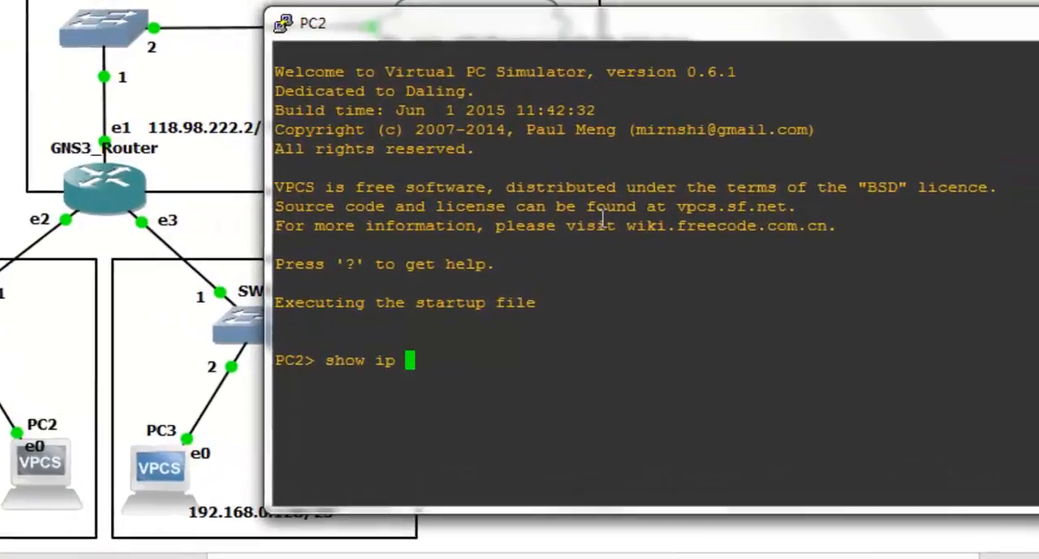
key(Return)
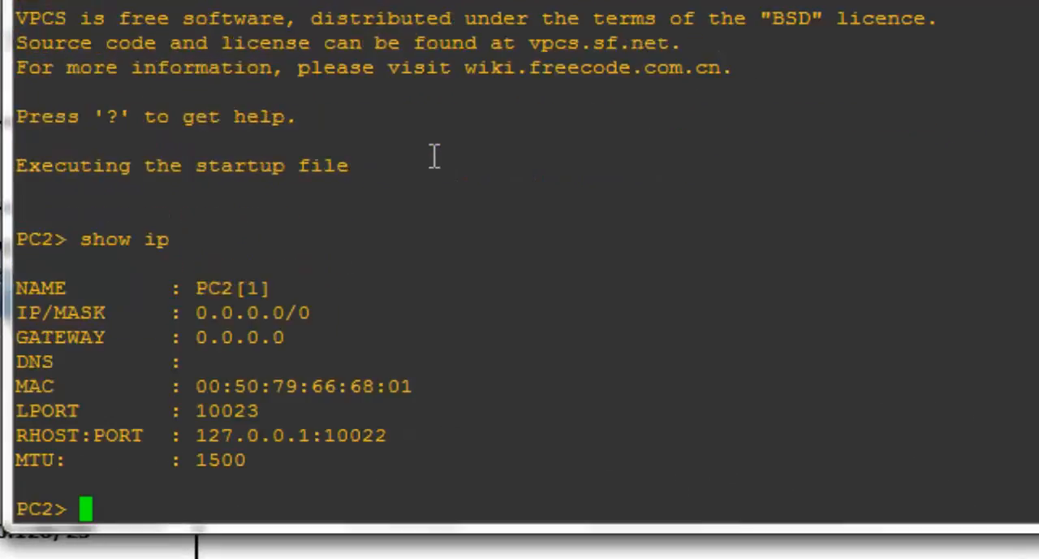
drag(43, 292, 293, 438)
click(235, 492)
Run ip dhcp on PC2 to request an address from the DHCP server, and highlight the assigned address
text(ip dhcp)
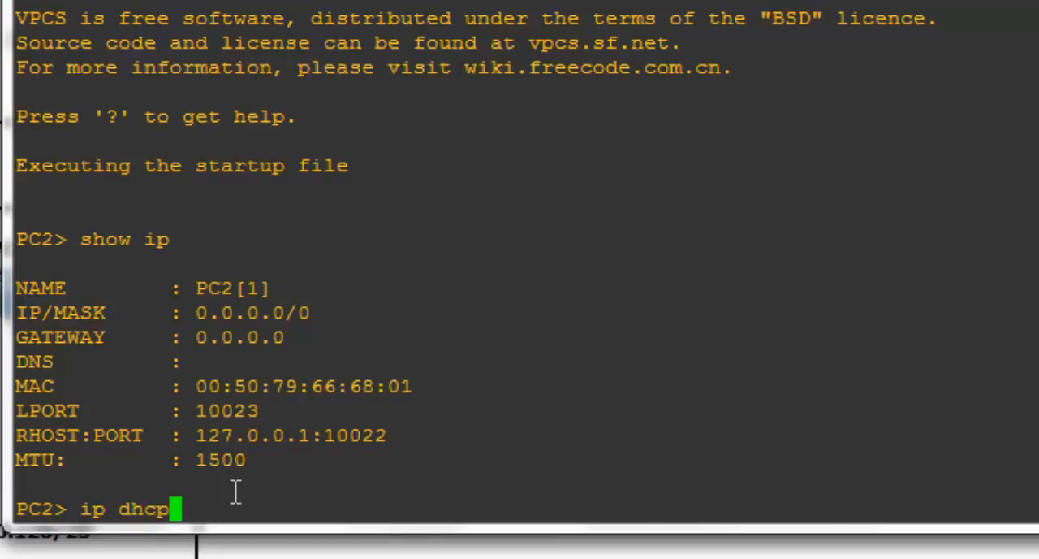
key(Return)
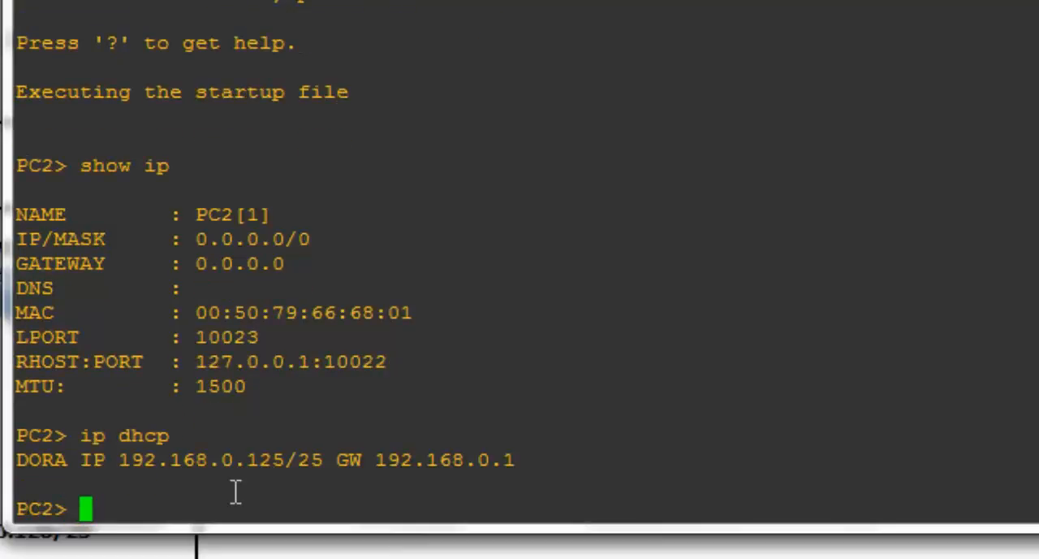
drag(140, 462, 268, 471)
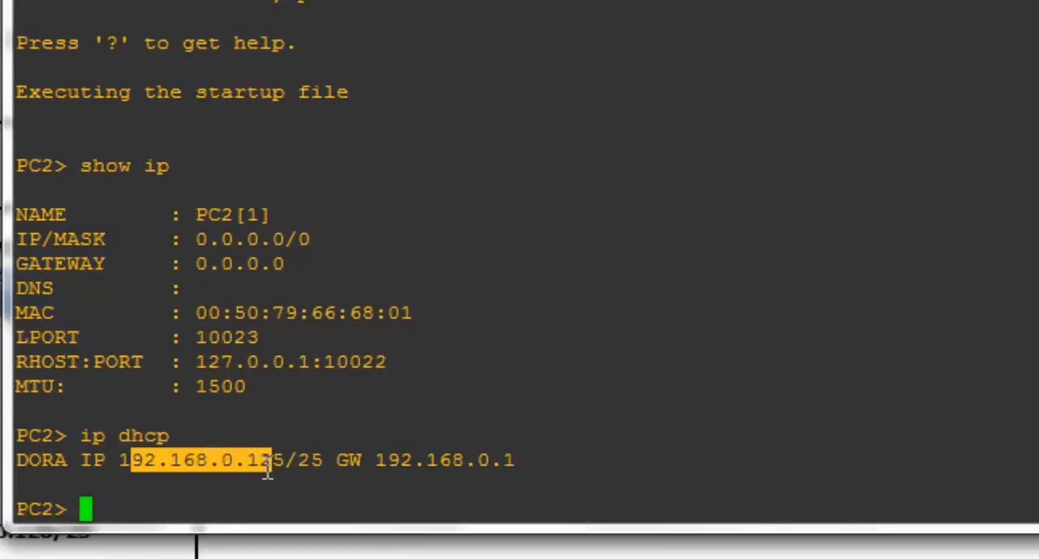
click(268, 468)
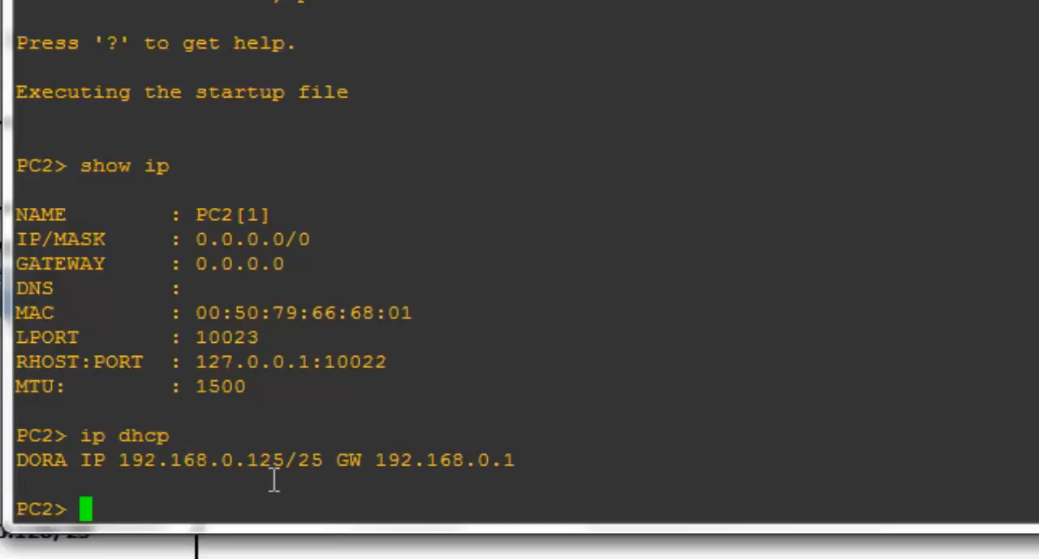
Run show ip on PC2 and highlight its IP address in the output
text(show ip)
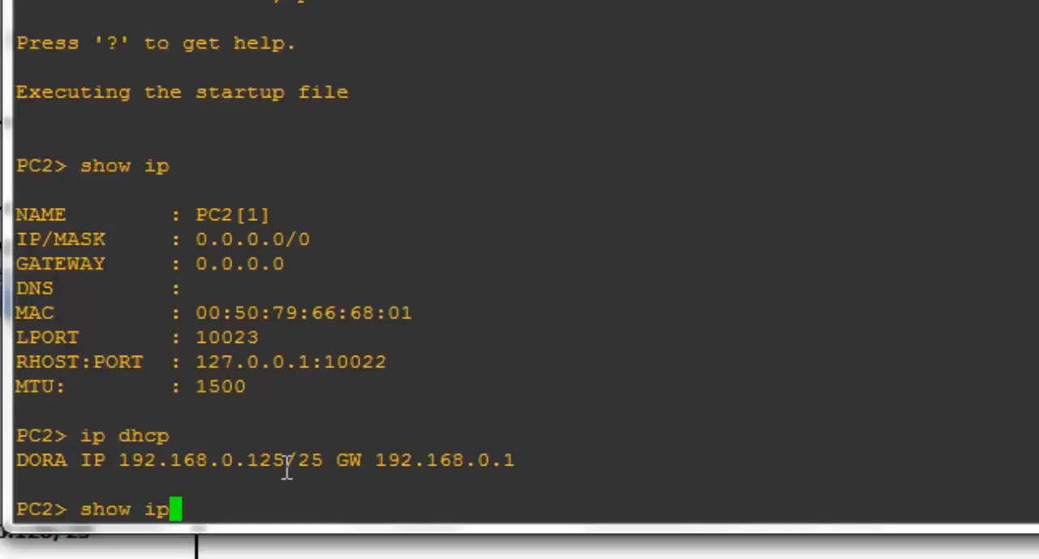
key(Return)
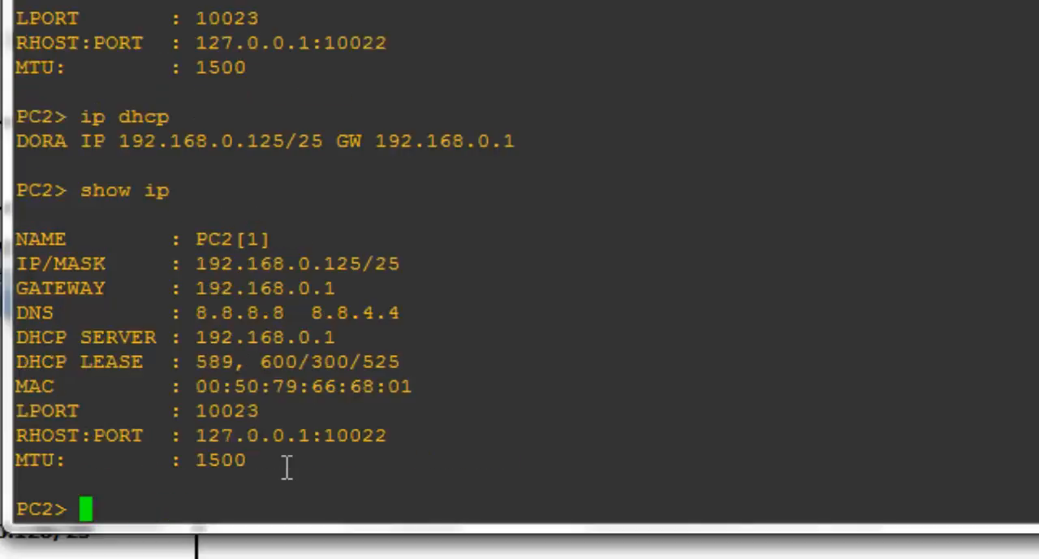
drag(274, 263, 362, 263)
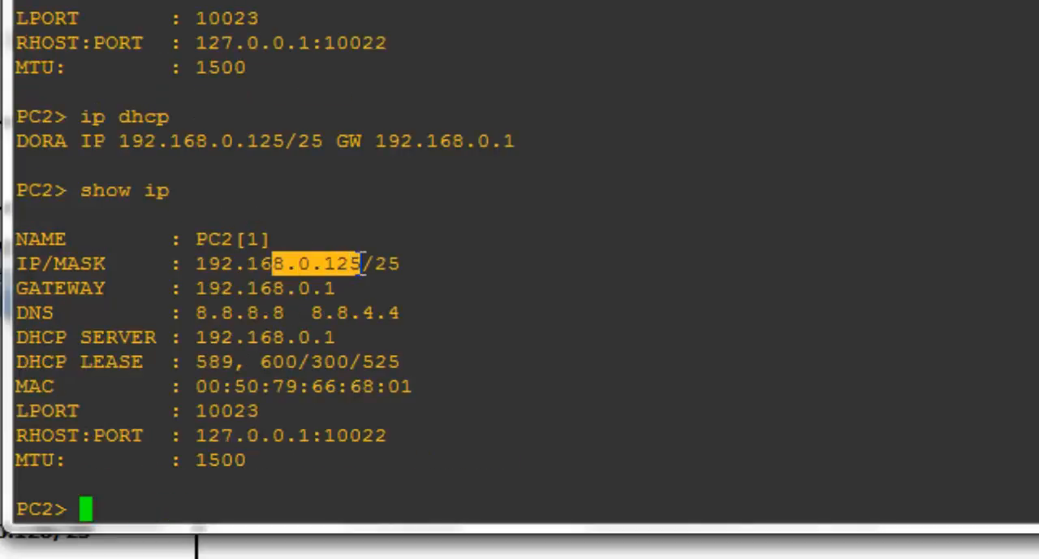
click(383, 442)
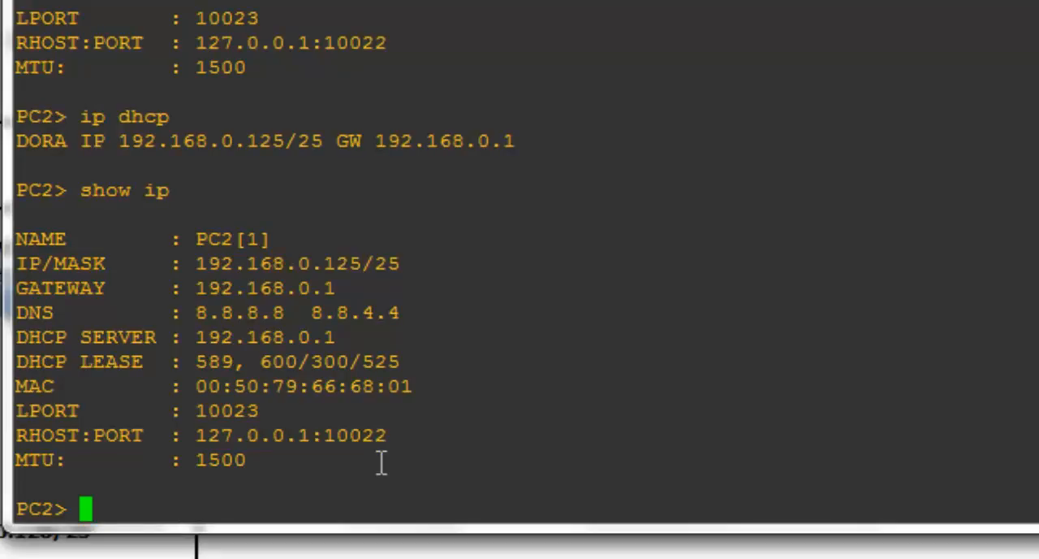
Ping the gateway 192.168.0.1 from PC2
text(ping )
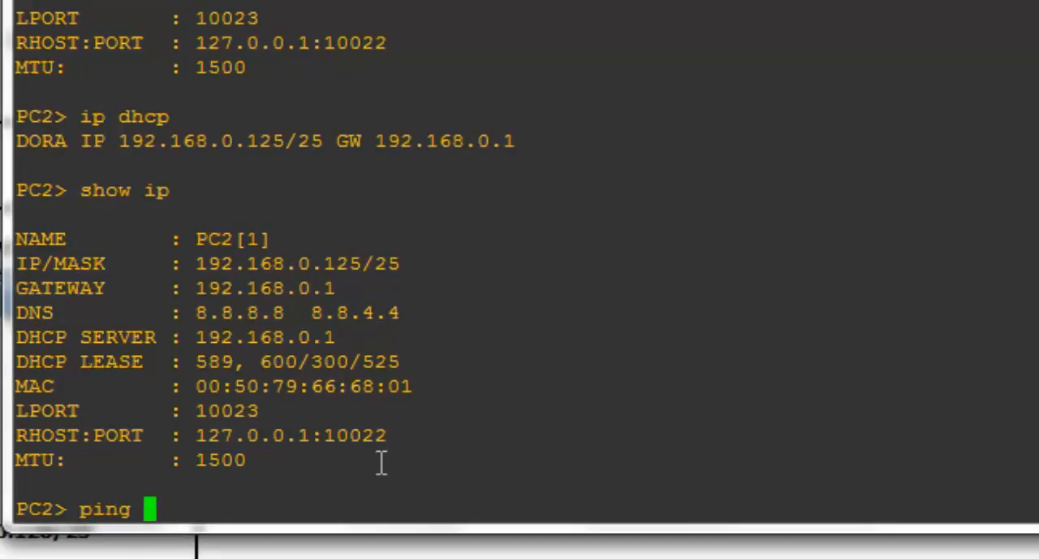
text(192.)
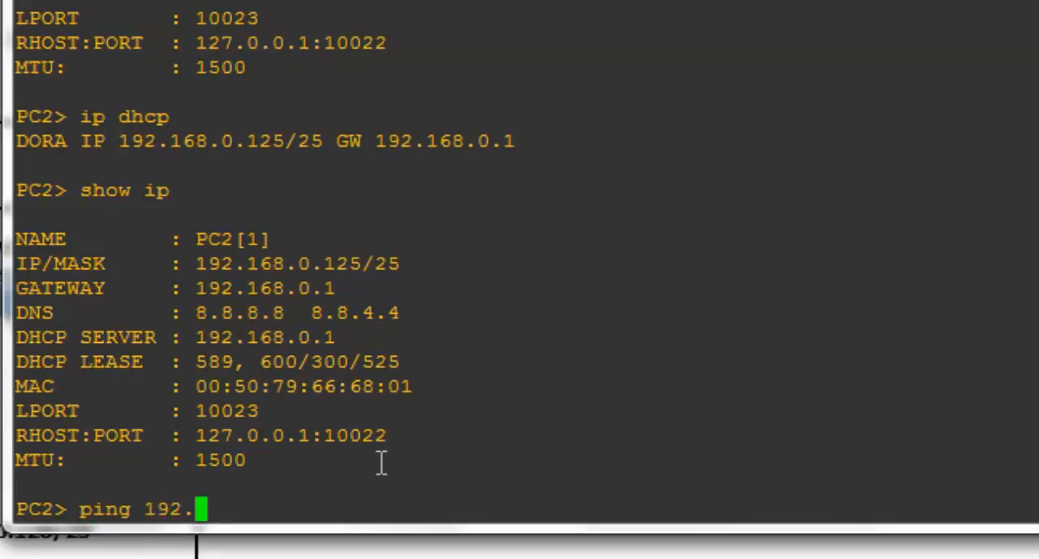
text(168.0.1)
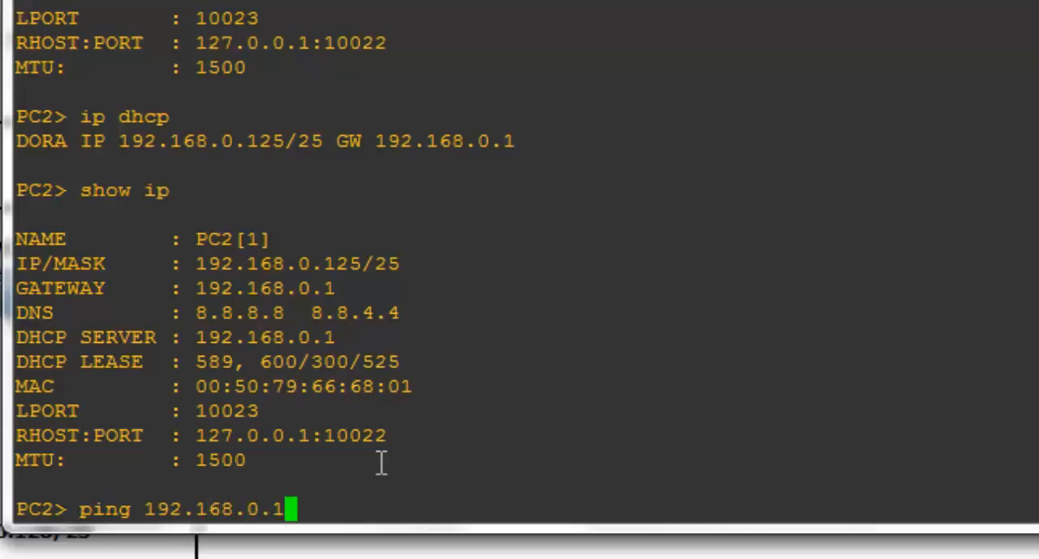
key(Return)
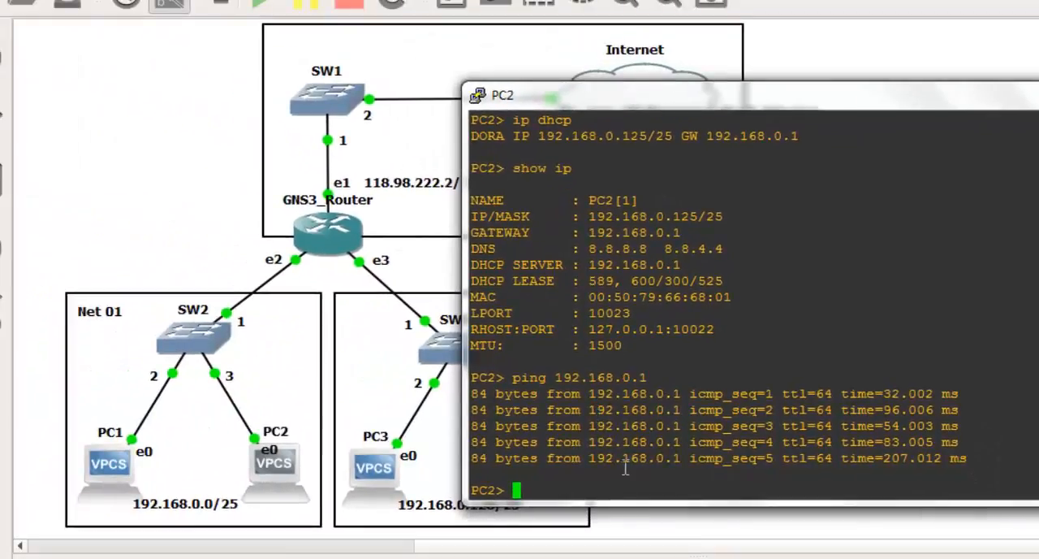
Open PC1's console, move its window clear of Net 01 and bring up the command prompt
right_click(99, 469)
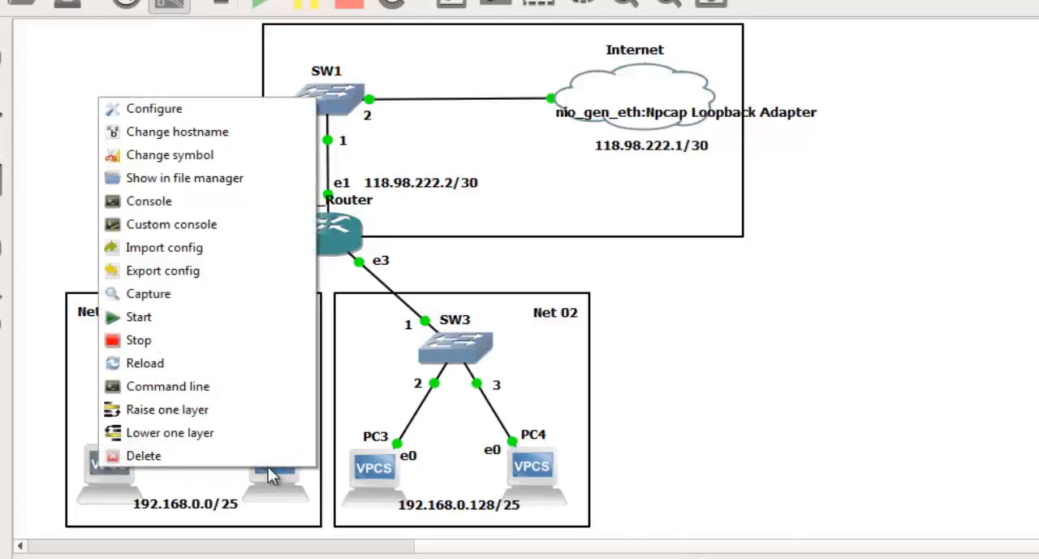
click(205, 203)
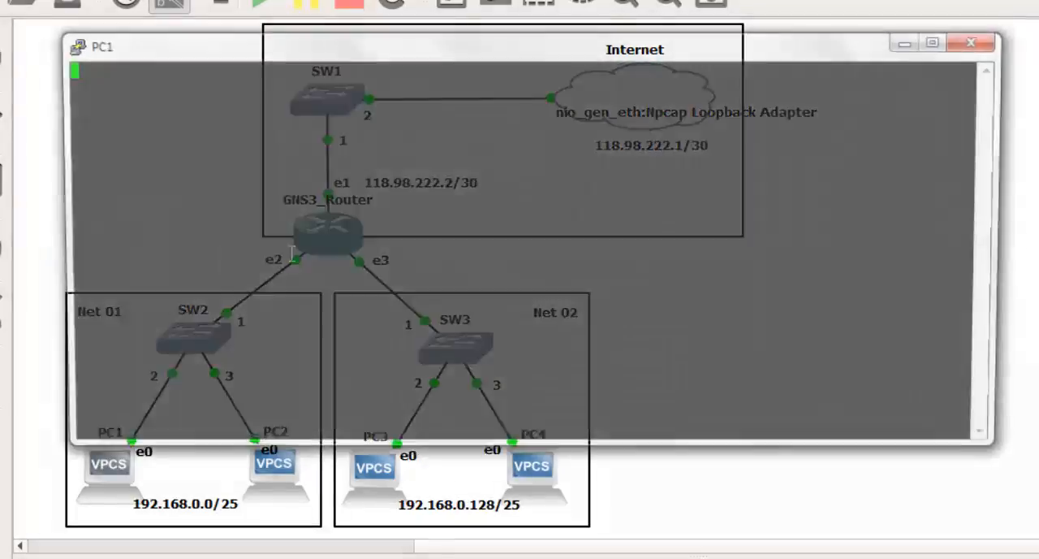
drag(412, 62, 711, 102)
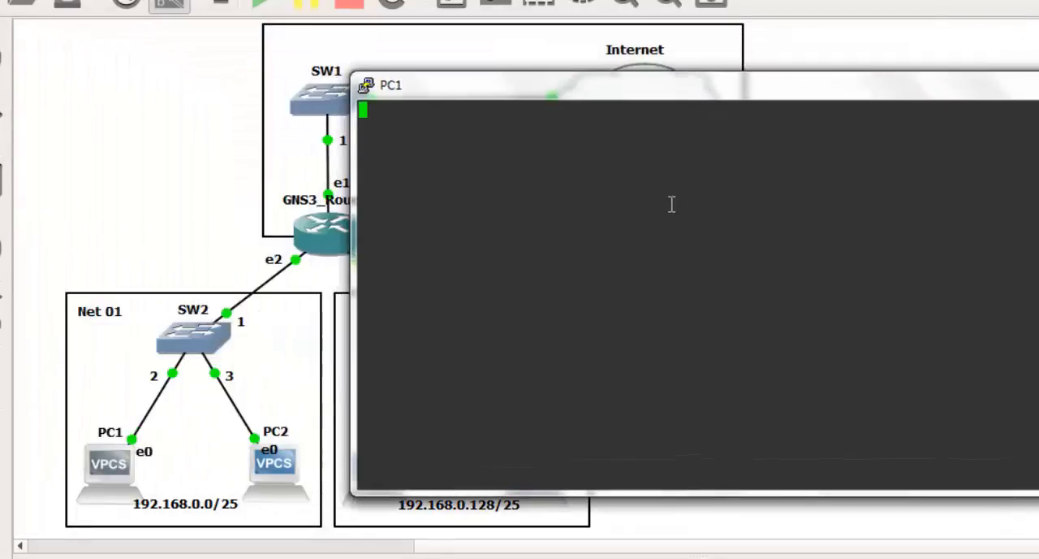
key(Return)
key(Return)
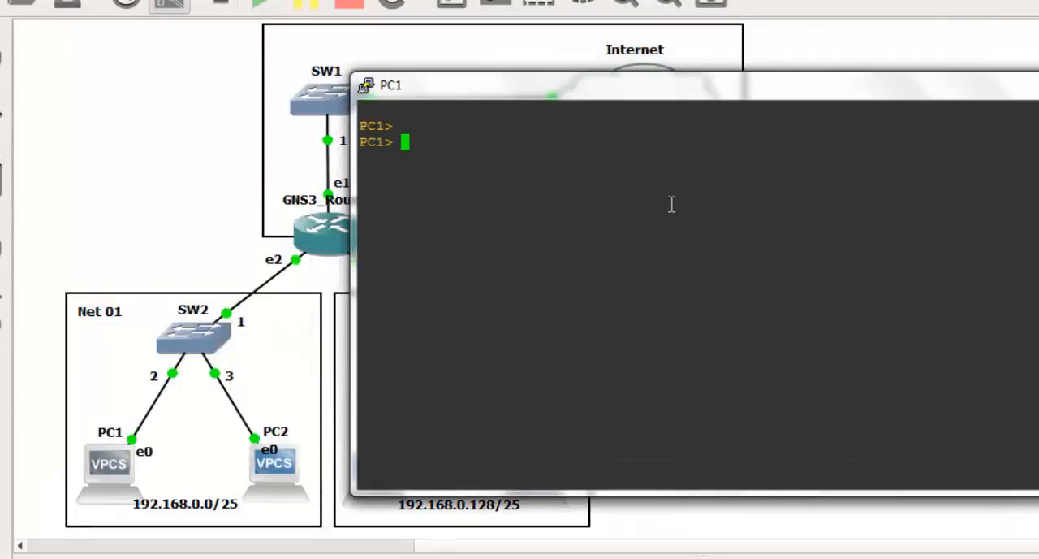
Run show ip on PC1, highlight its IP address, and dismiss the console
text(shop)
text( ip)
key(Return)
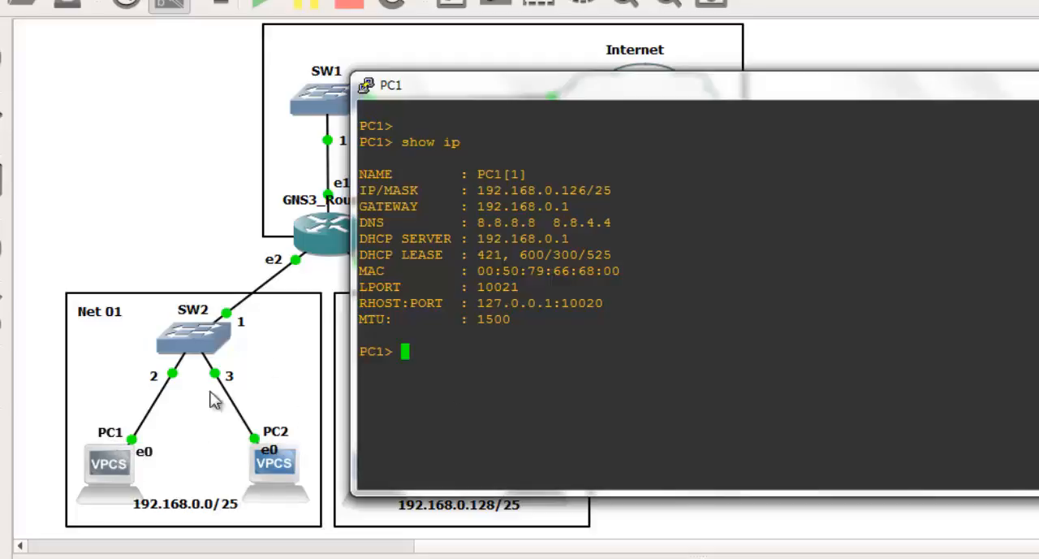
drag(479, 192, 588, 193)
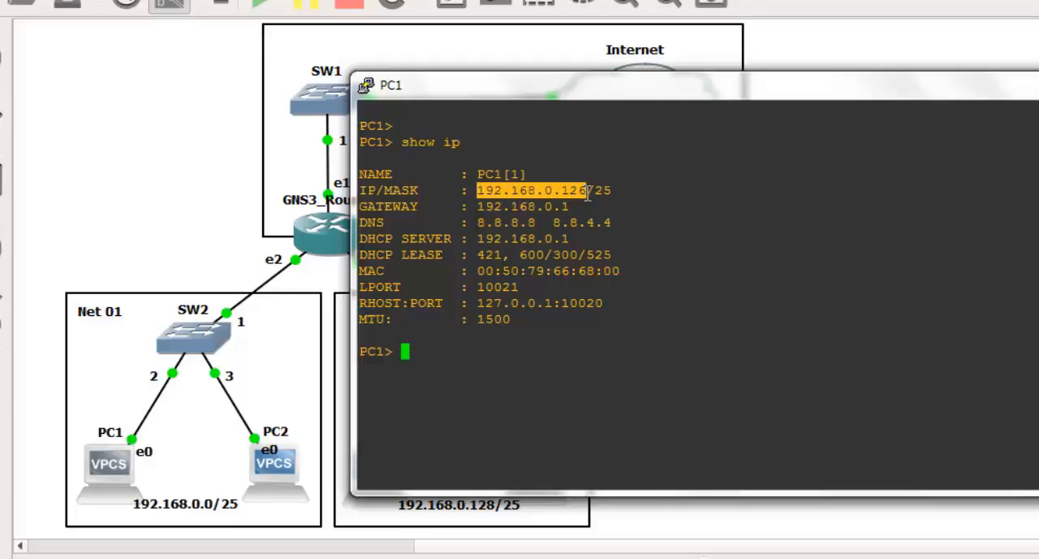
click(858, 226)
click(1038, 84)
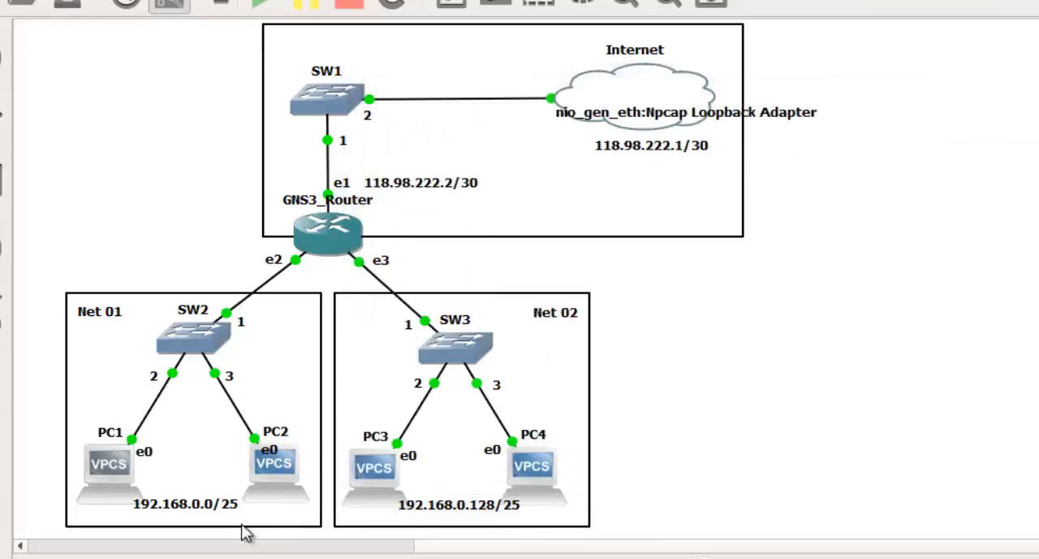
Reopen PC2's console, shift its window slightly, and ping PC1 at 192.168.0.126
right_click(282, 466)
click(333, 200)
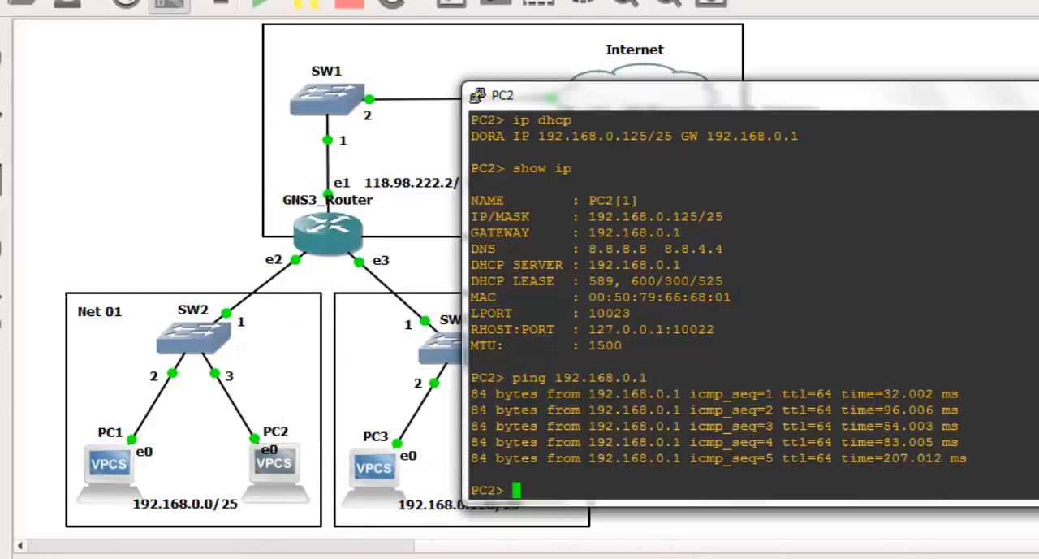
drag(505, 99, 426, 93)
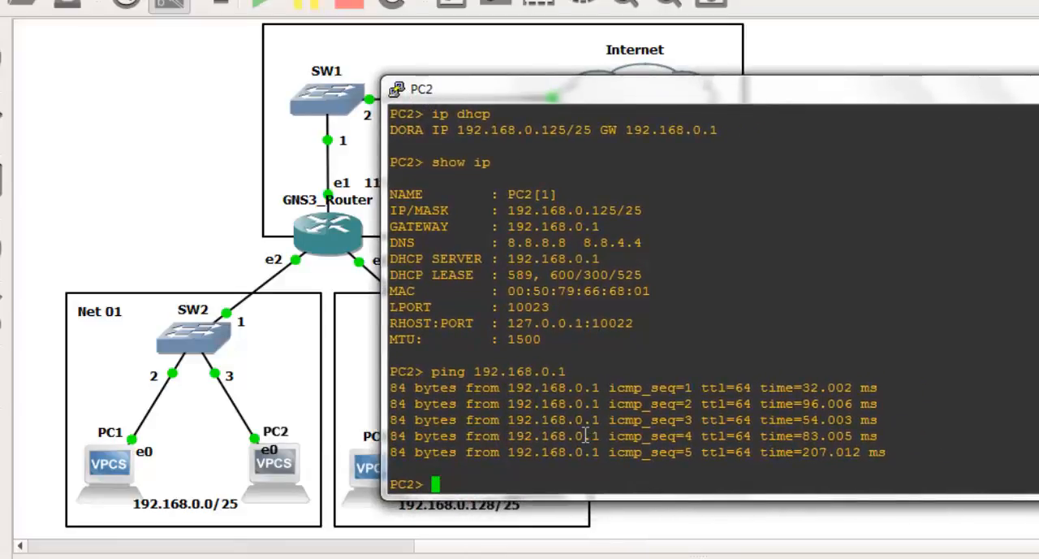
text(ping )
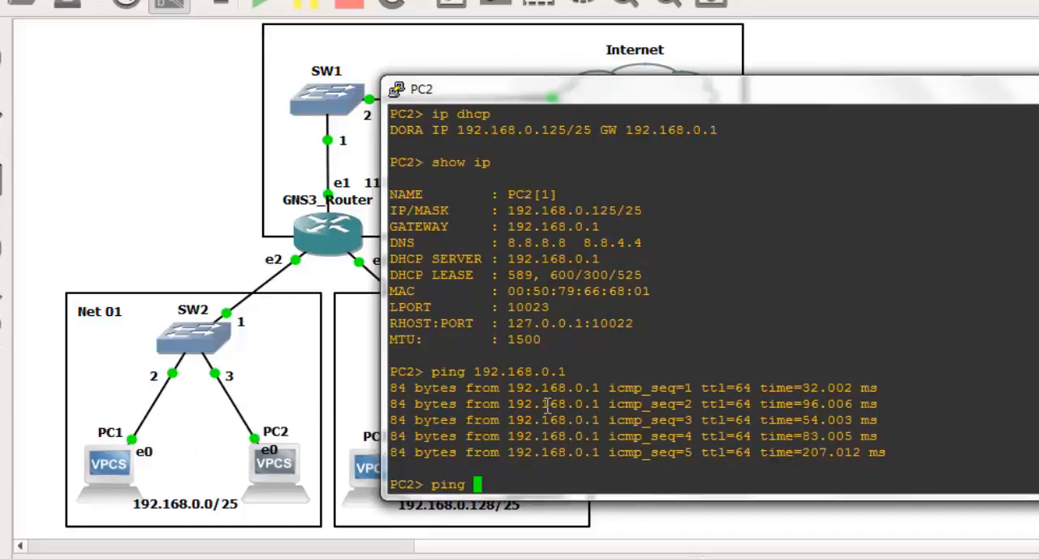
text(192.168.)
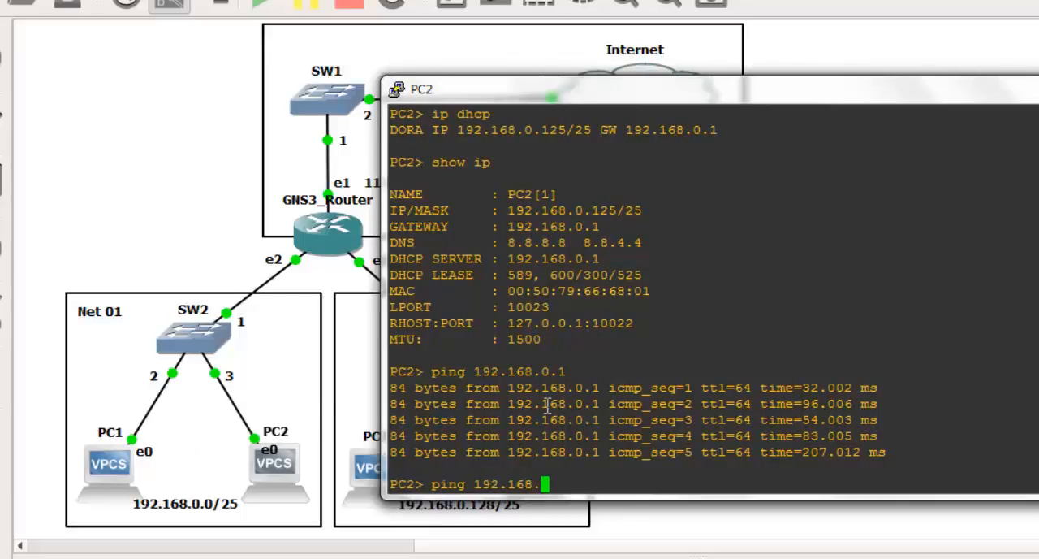
text(0.126)
key(Return)
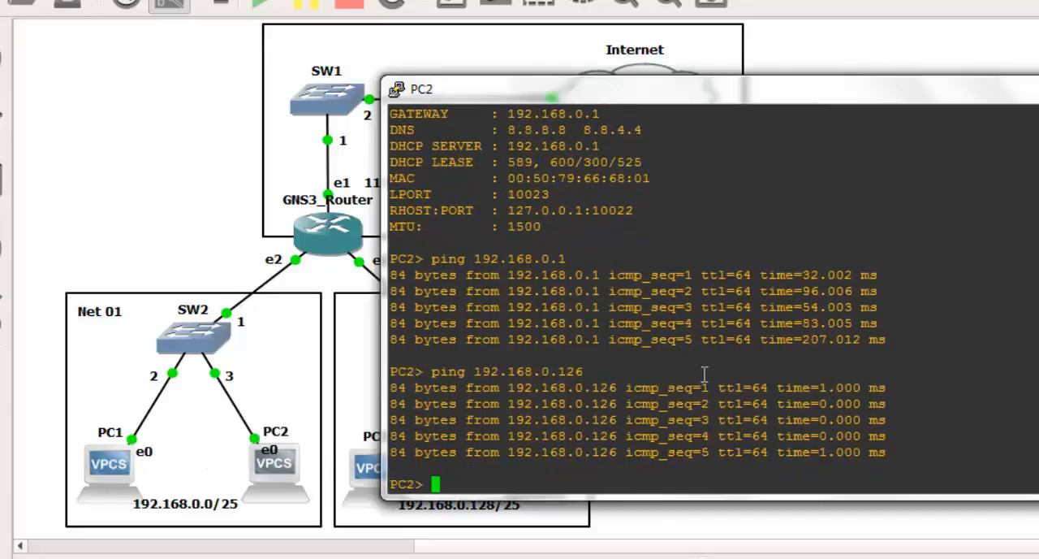
Dismiss PC2's console, open PC3's console and move its window so PC3 stays visible
drag(619, 97, 852, 114)
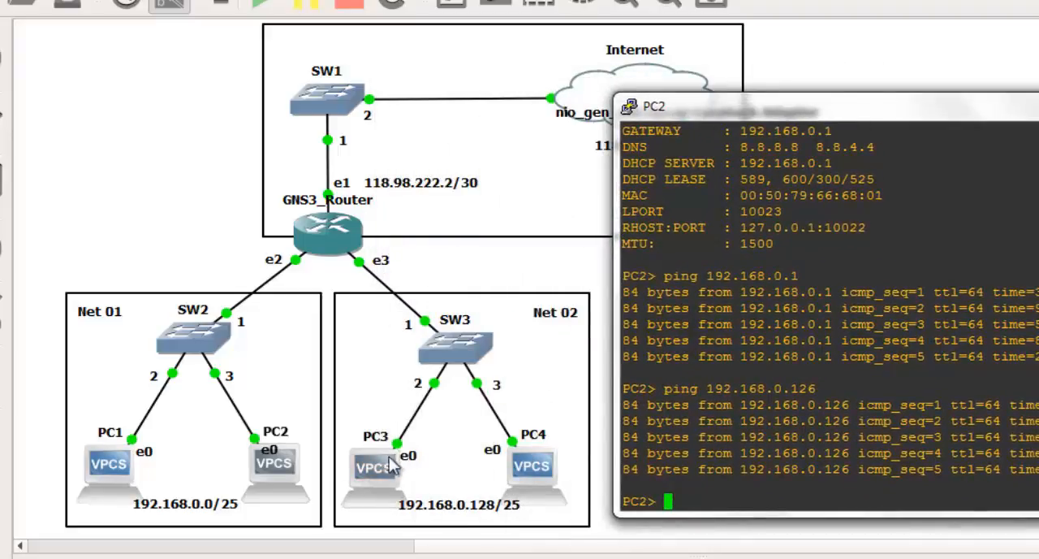
drag(815, 115, 413, 131)
click(1038, 121)
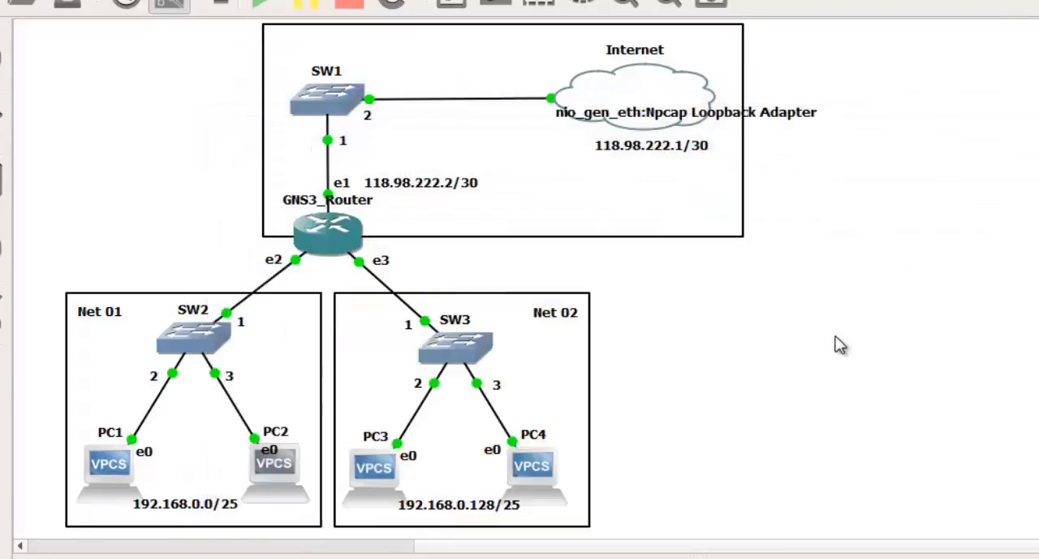
right_click(373, 477)
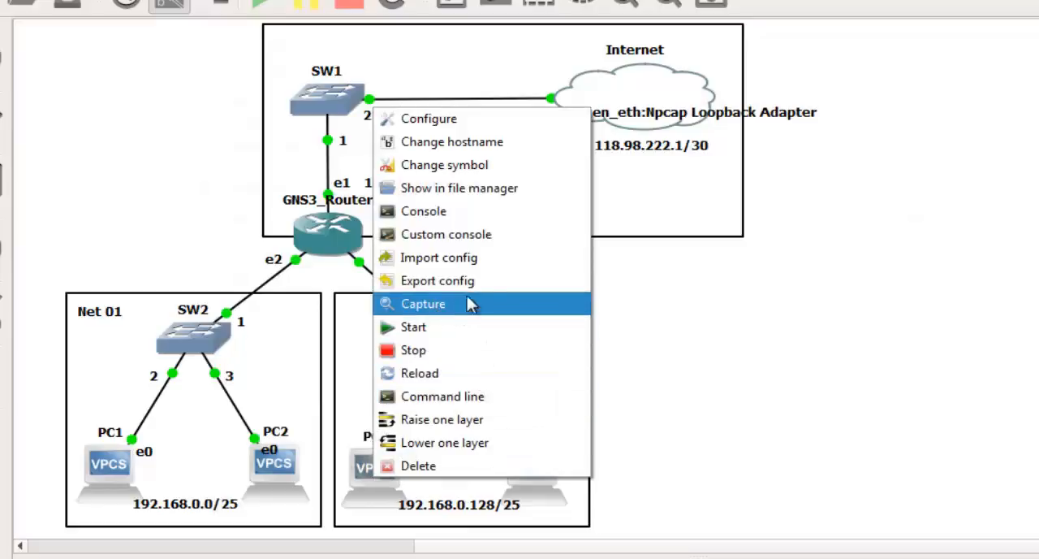
click(504, 220)
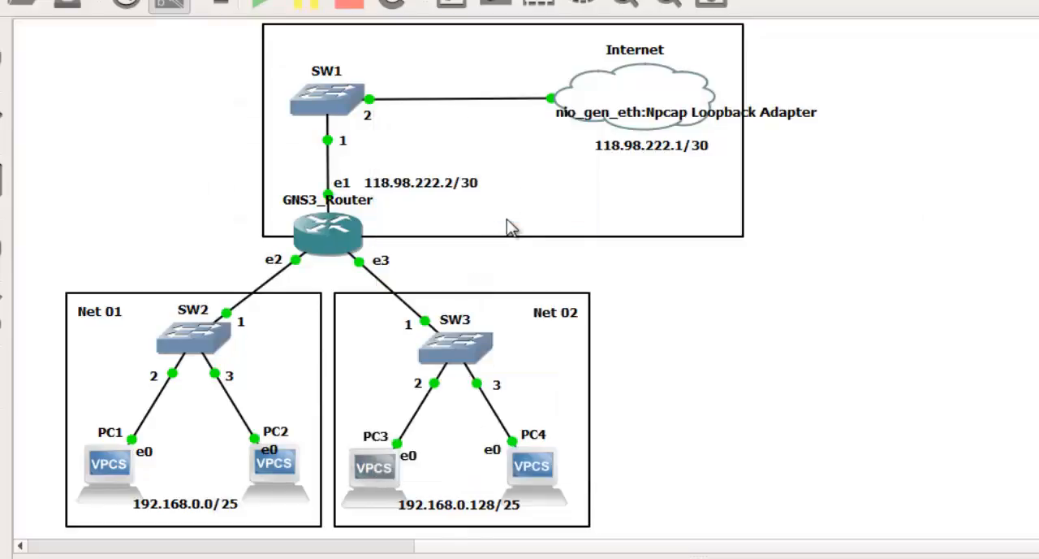
drag(634, 93, 970, 155)
Run ip dhcp on PC3 to request an address from the DHCP server, and highlight the host part of the assigned address
text(ip dhcp)
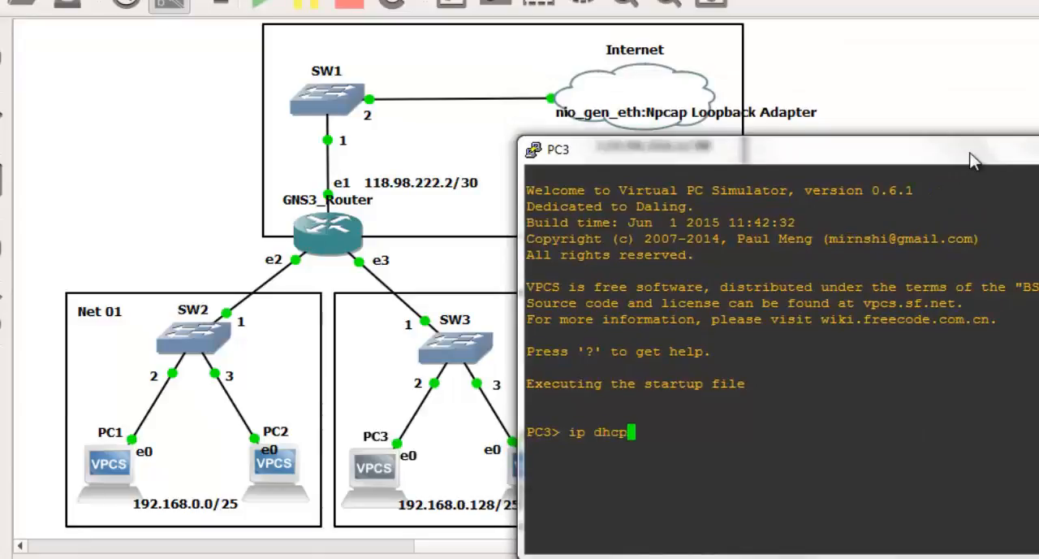
key(Return)
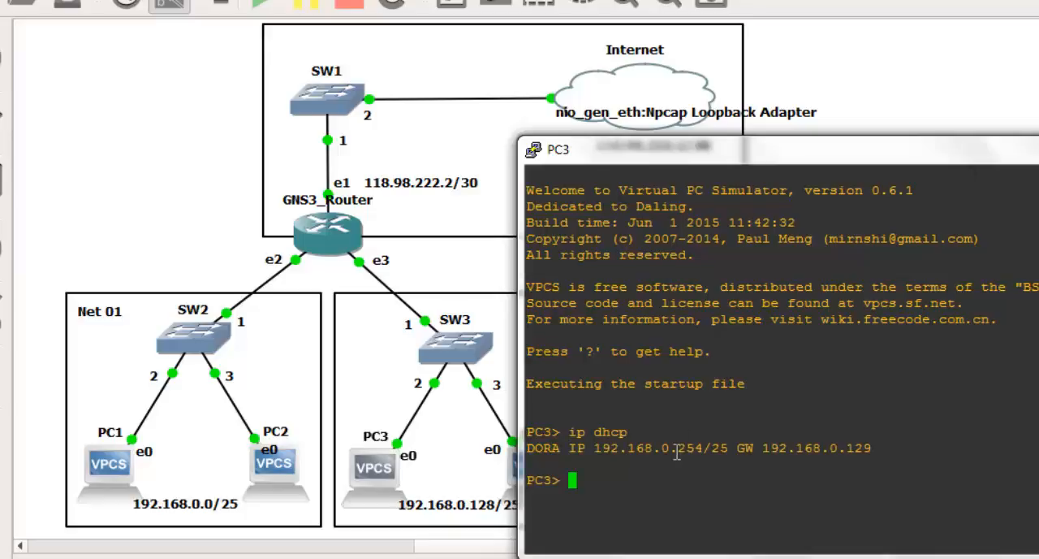
drag(671, 448, 703, 447)
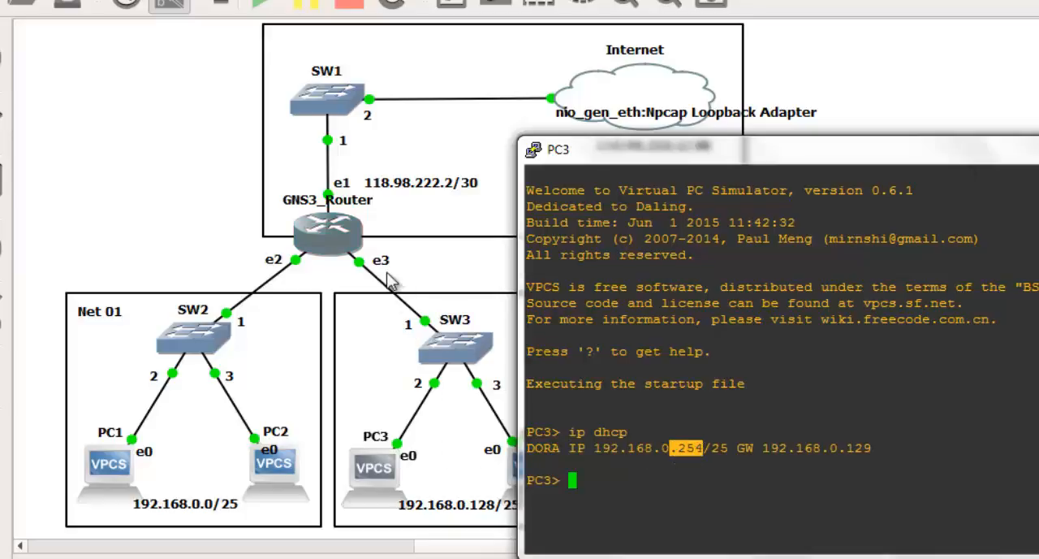
mouse_move(654, 162)
mouse_down()
mouse_move(749, 263)
mouse_move(714, 271)
mouse_move(662, 148)
mouse_up()
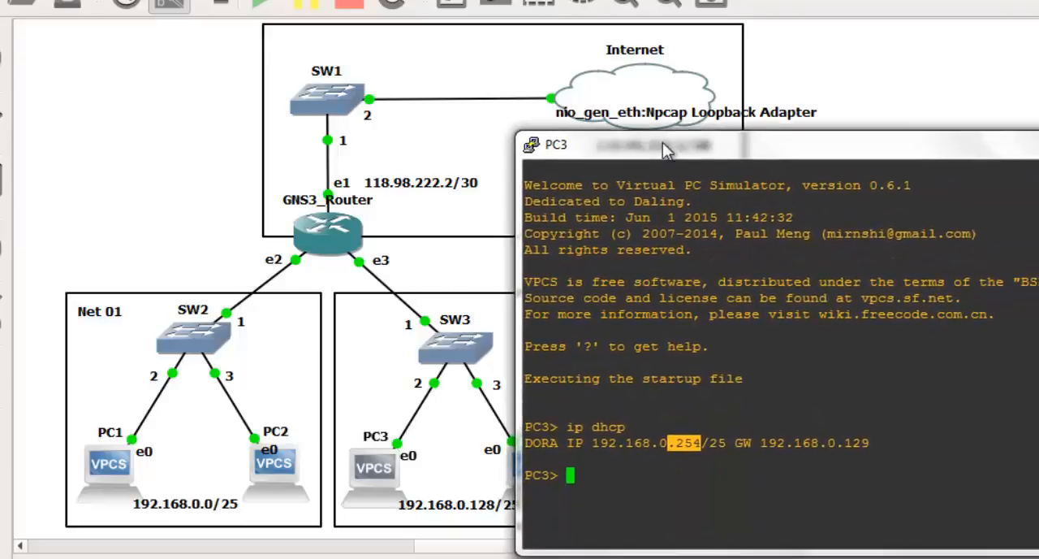
Run show ip on PC3, highlight its IP/MASK value, and move the console window clear of PC4
text(show ip)
key(Return)
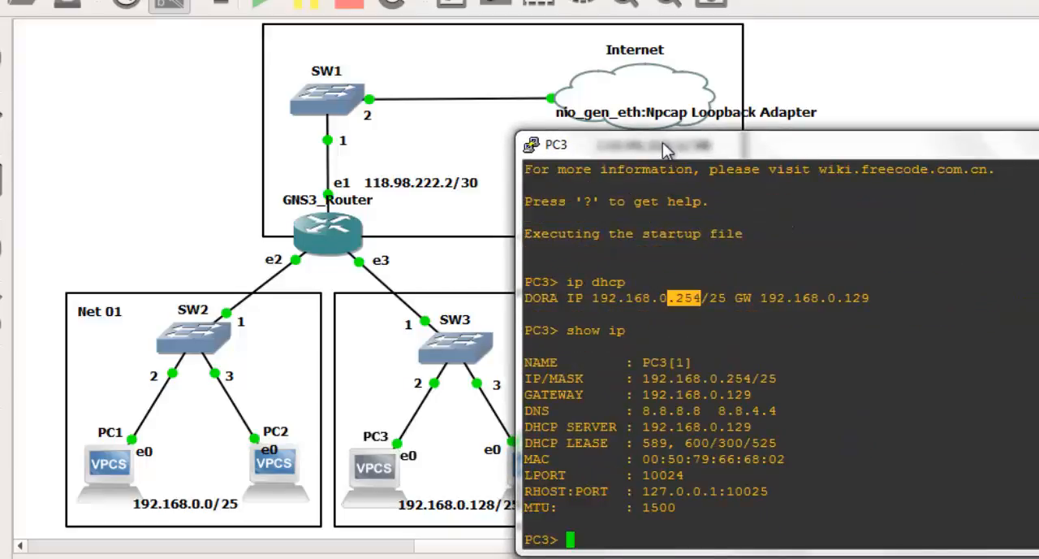
drag(717, 378, 751, 378)
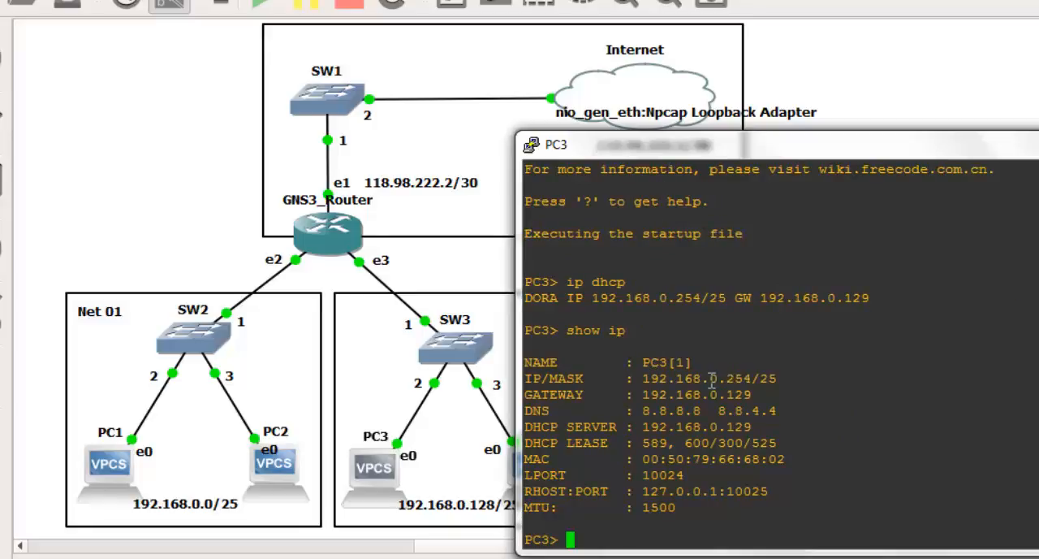
double_click(728, 378)
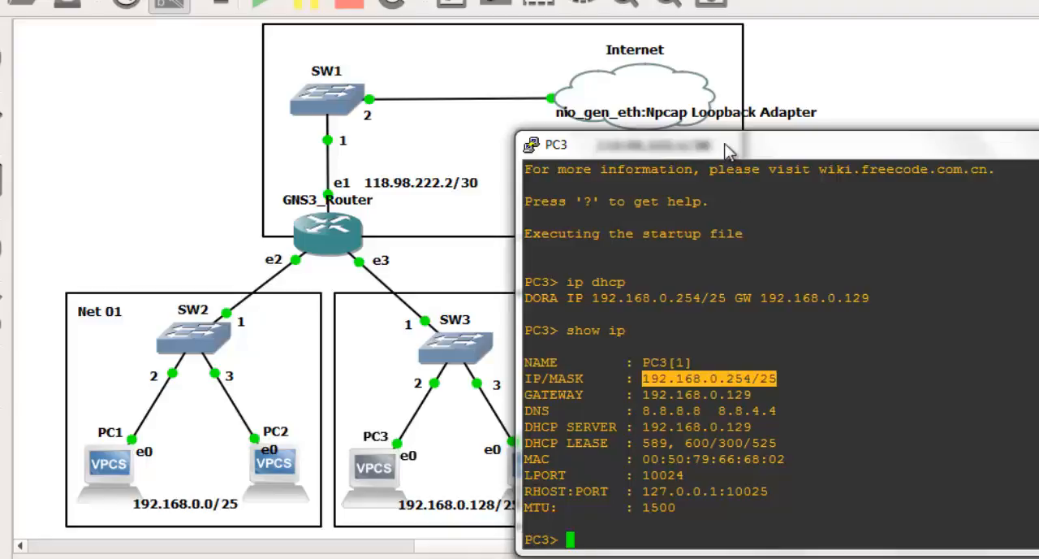
drag(729, 150, 790, 155)
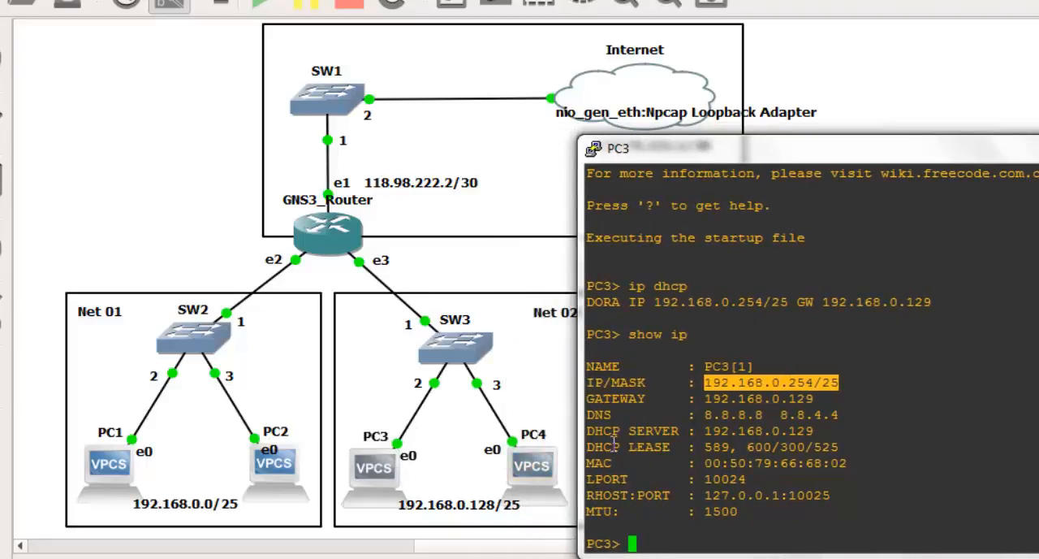
Ping the Net 02 gateway 192.168.0.129 from PC3
click(729, 463)
text(ping)
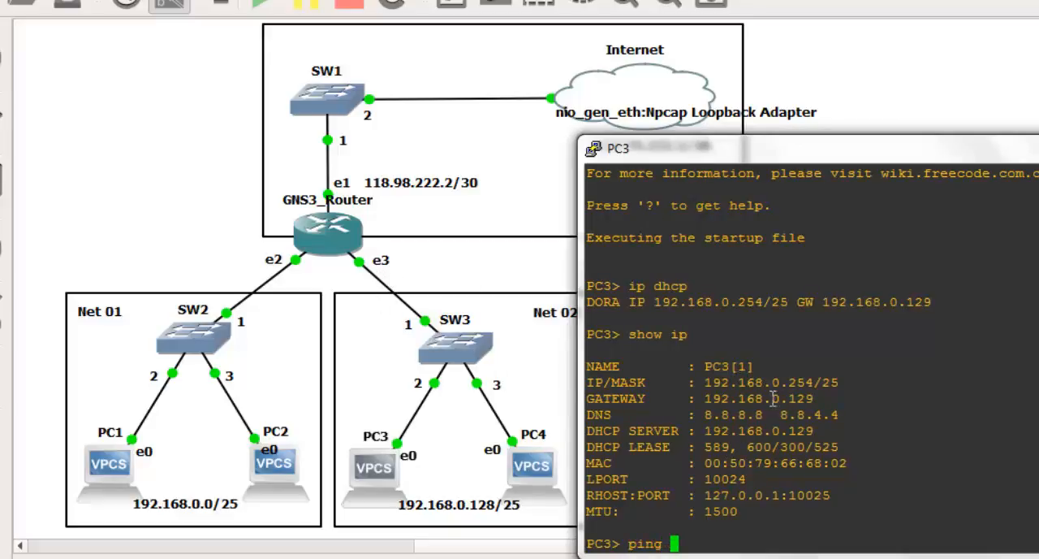
drag(765, 399, 1038, 398)
click(727, 547)
text(192.168.)
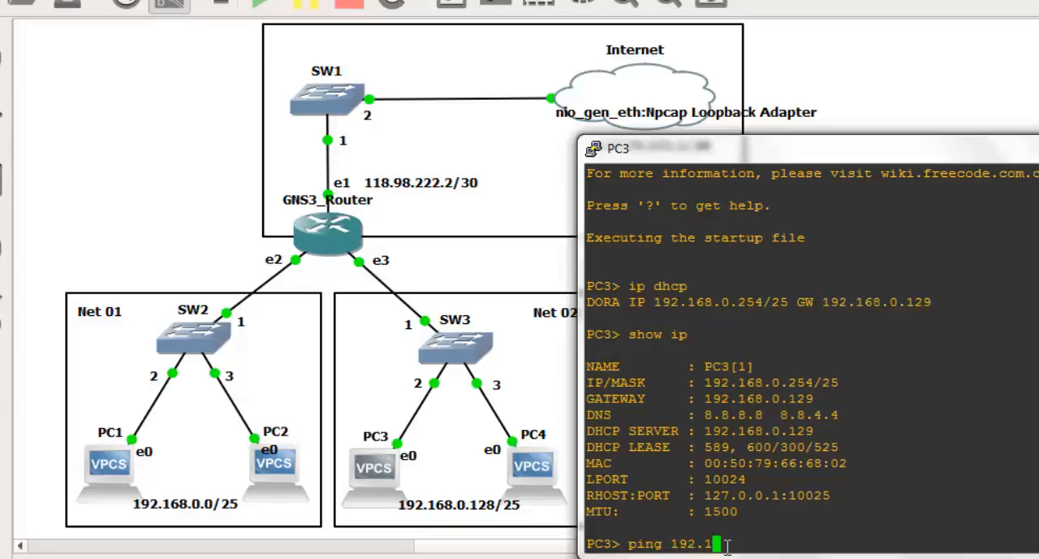
key(BackSpace)
key(BackSpace)
text(68.0.129)
key(Return)
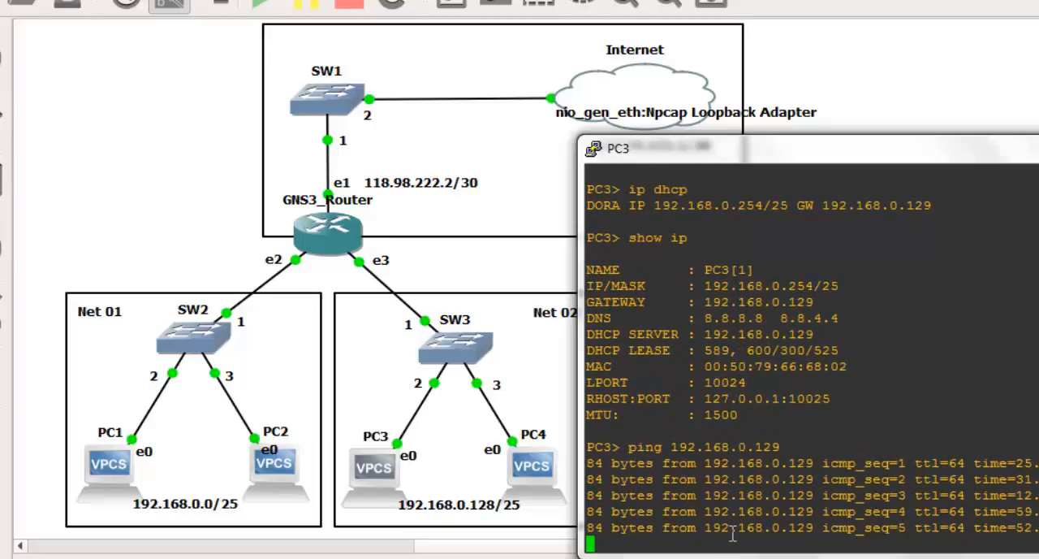
Dismiss PC3's console, open PC4's console and move its window so PC4 stays visible
drag(873, 156, 591, 156)
click(1038, 142)
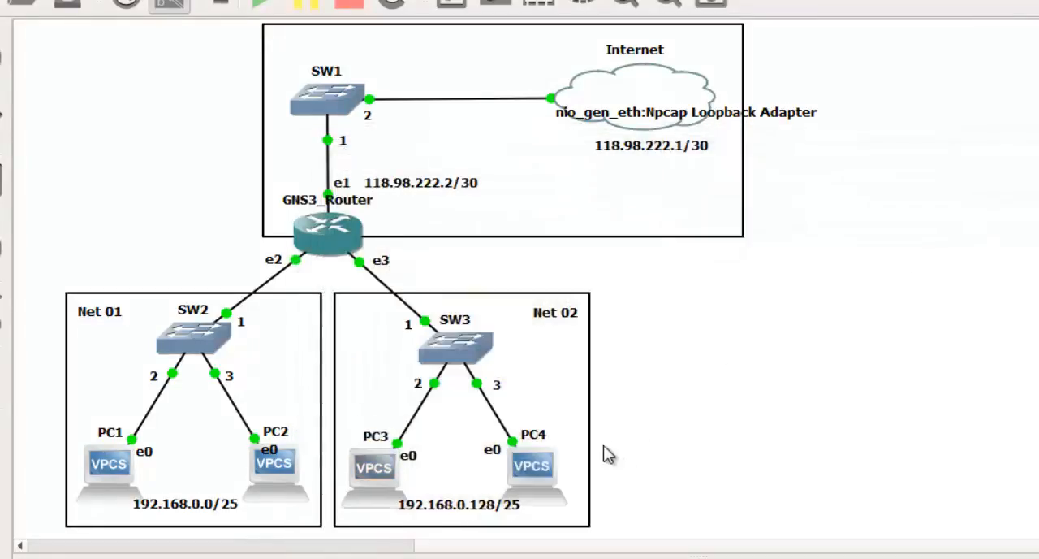
right_click(543, 476)
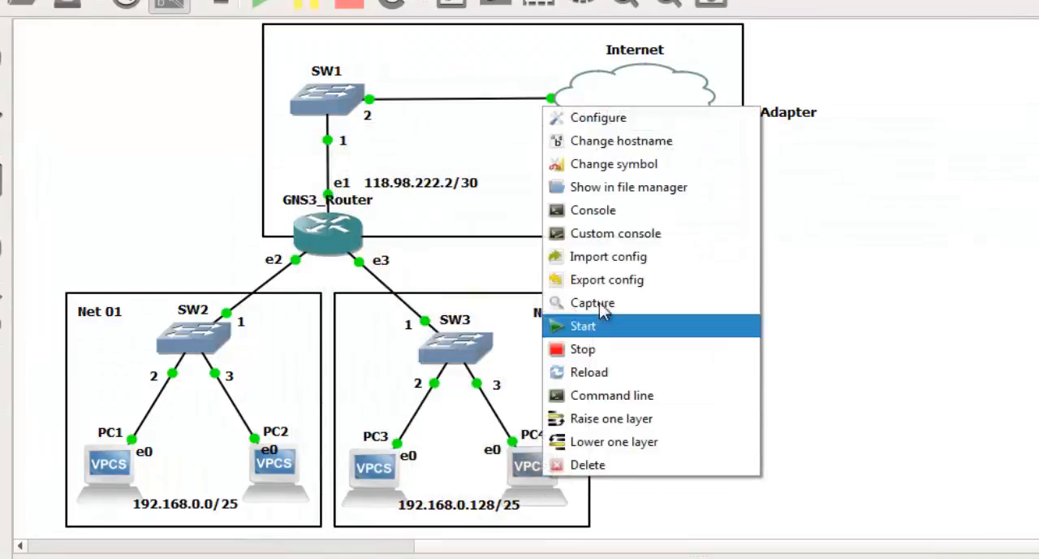
click(616, 216)
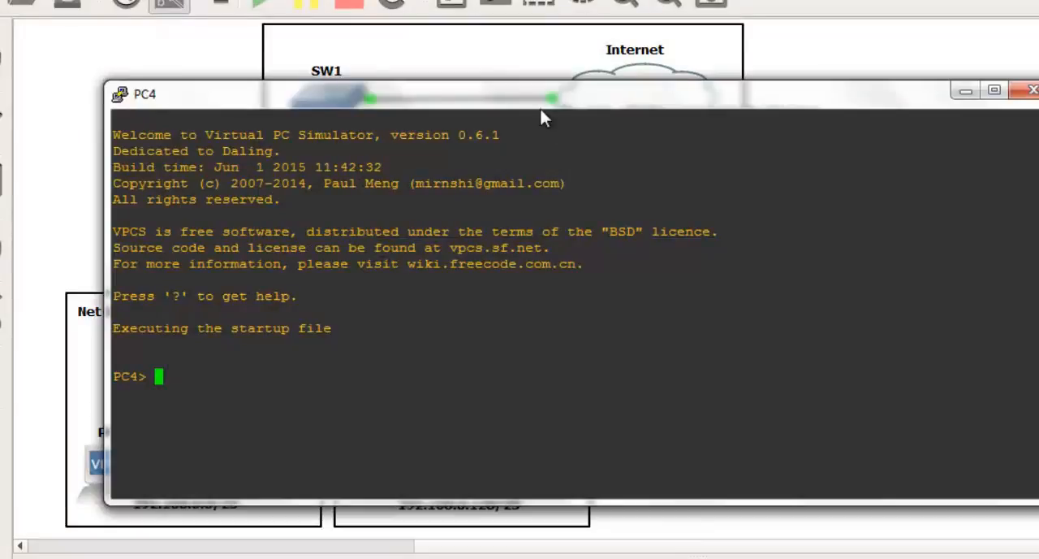
drag(546, 113, 1038, 174)
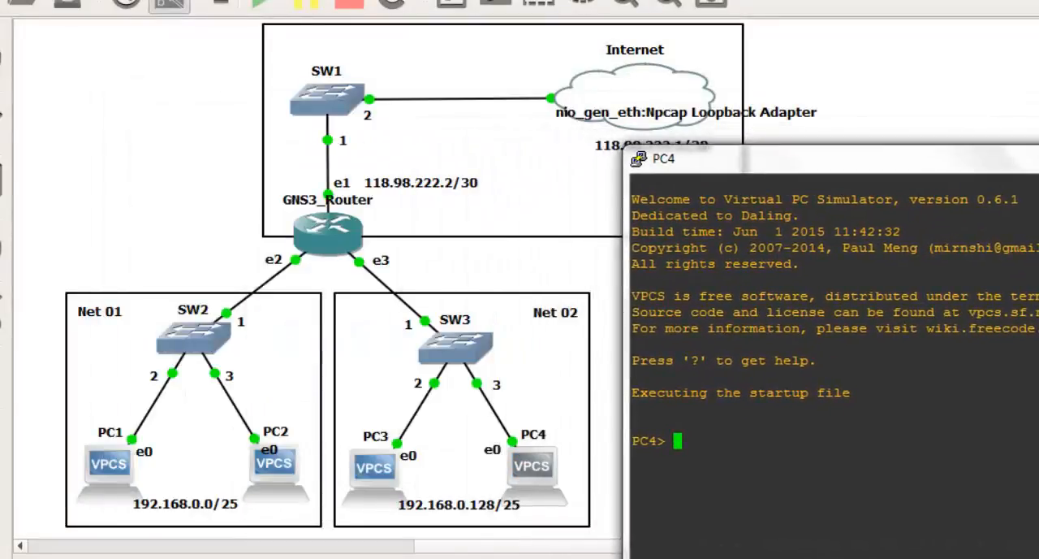
Run ip dhcp on PC4 to request an address, and check the assigned host part with show ip
text(ip dhcp)
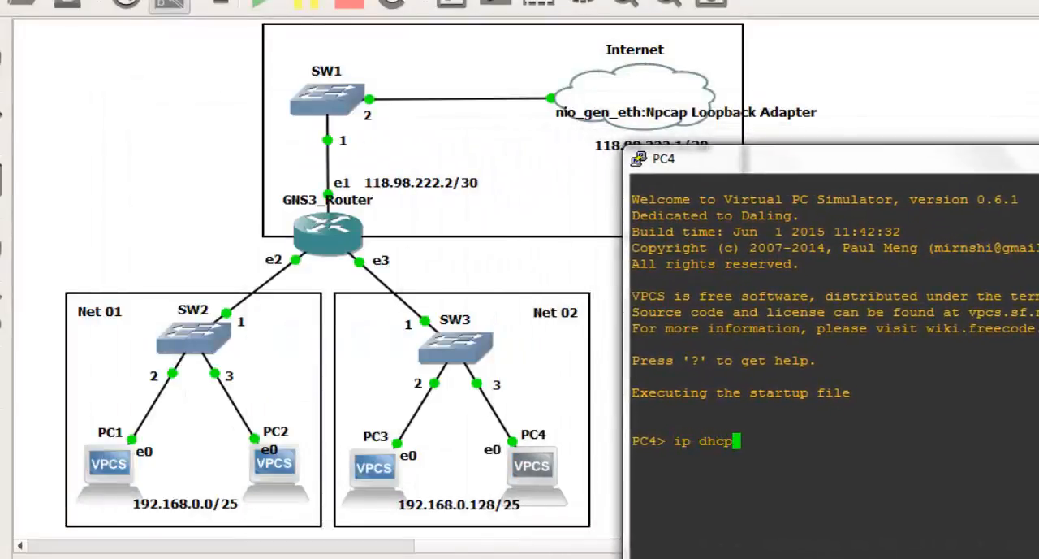
key(Return)
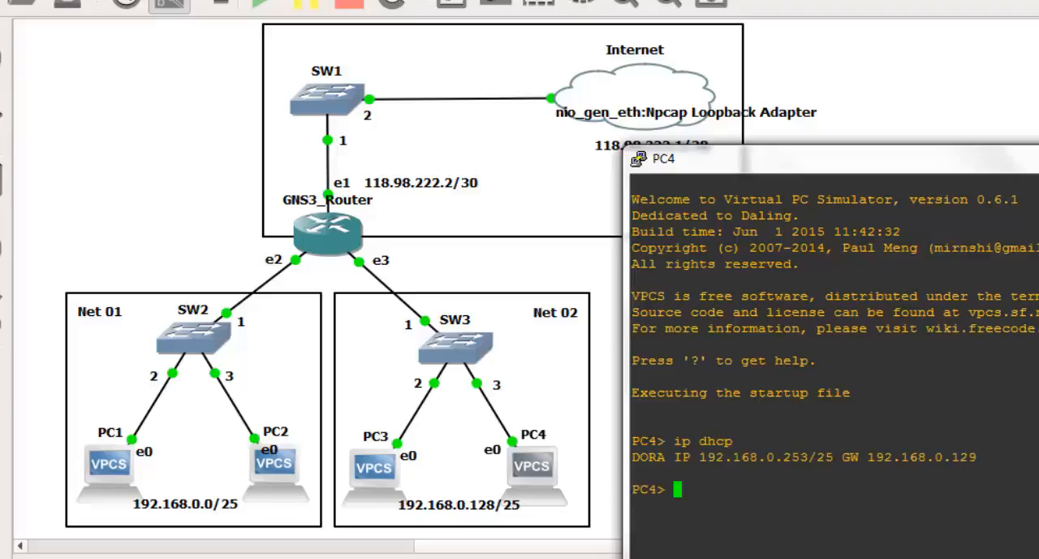
text(show ip)
key(Return)
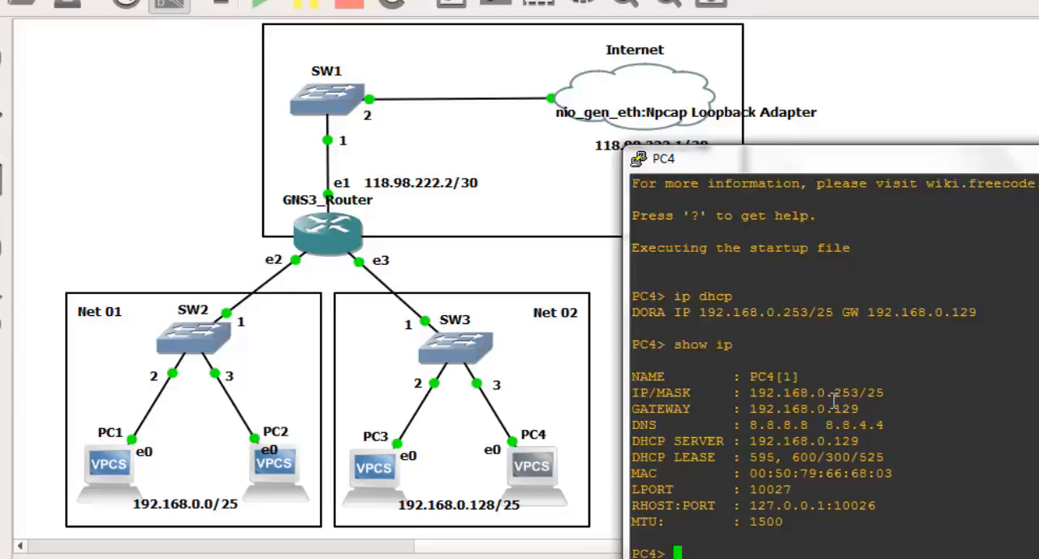
drag(827, 393, 850, 396)
click(832, 510)
Ping the Net 02 gateway 192.168.0.129 from PC4, checking the target against the listed GATEWAY value
text(ping)
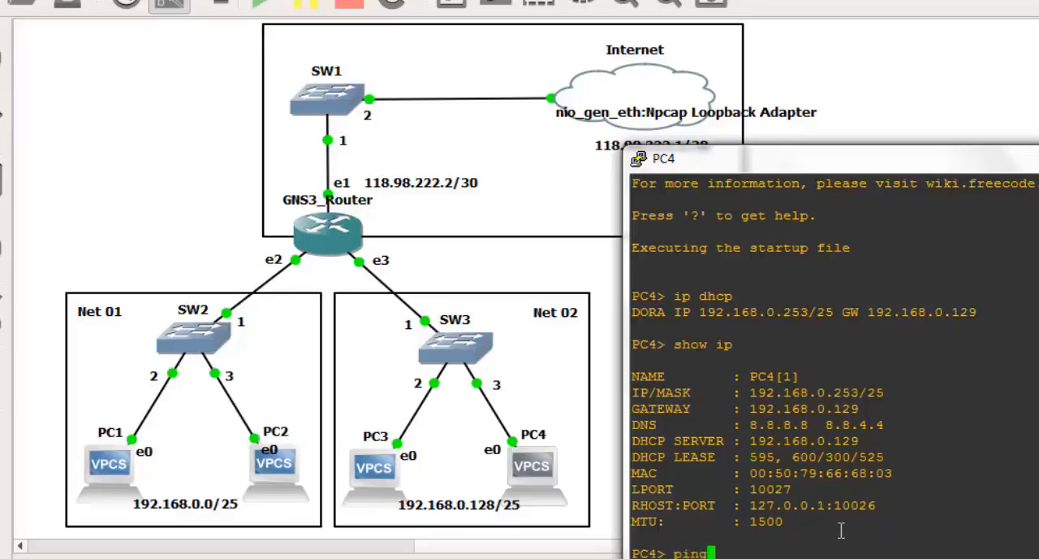
text( 192.168)
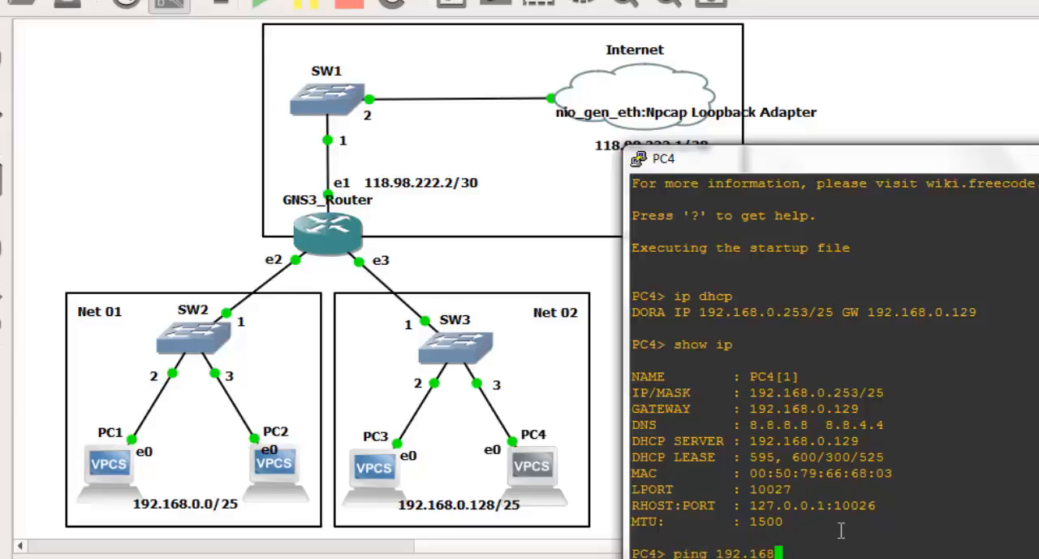
text(.0.129)
drag(748, 408, 868, 408)
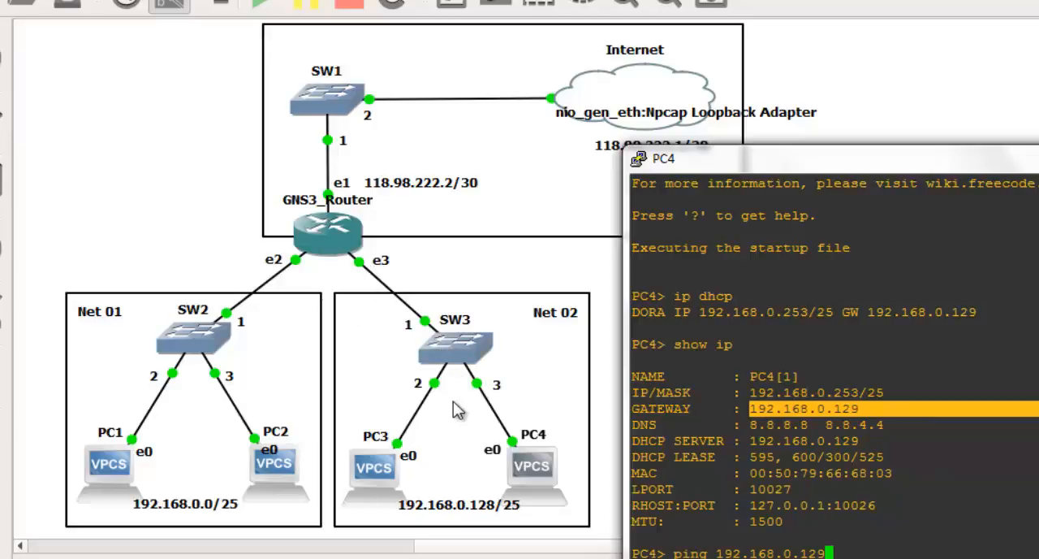
click(870, 556)
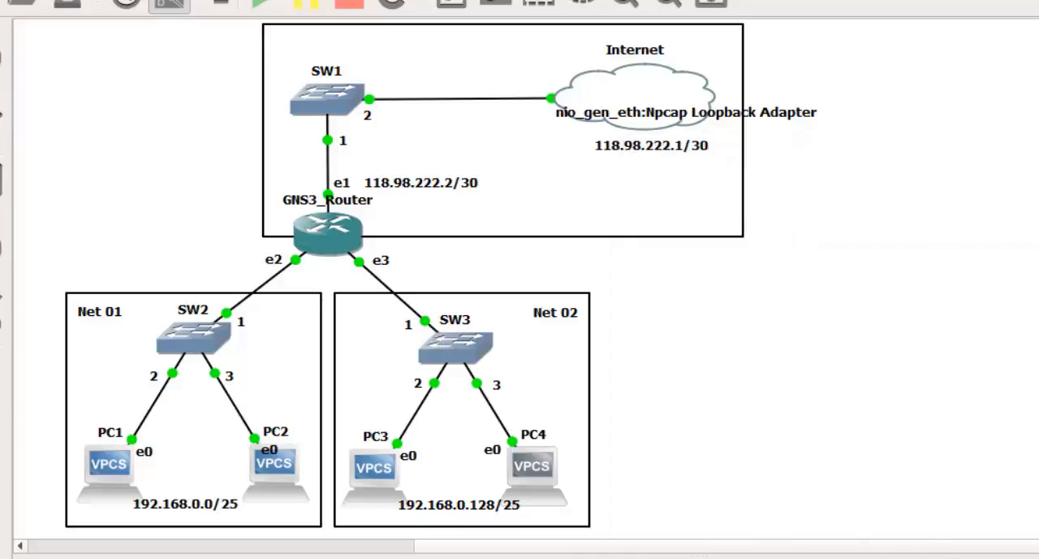
click(870, 557)
drag(829, 162, 686, 140)
key(Return)
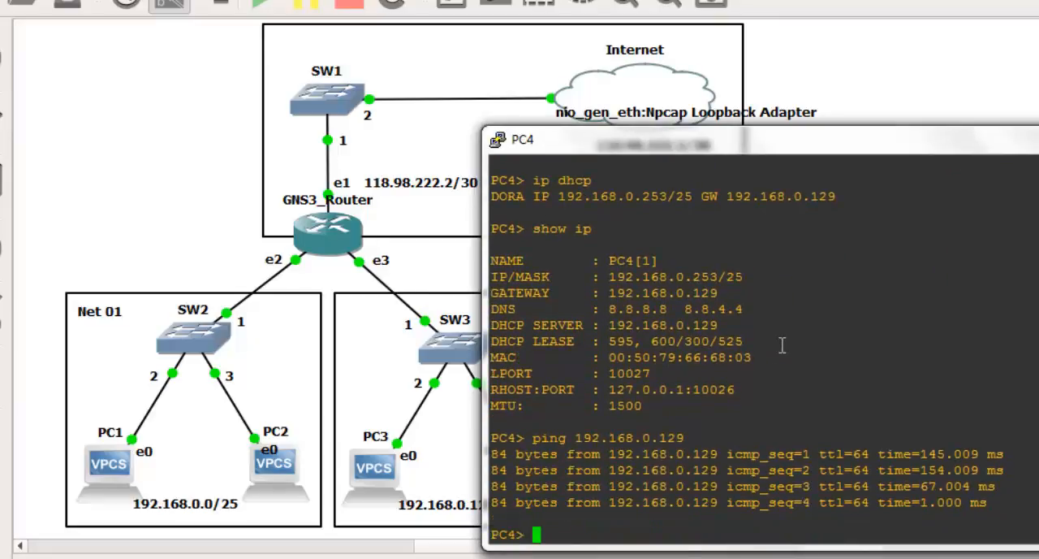
Ping PC3 at 192.168.0.254 from PC4 to test connectivity within Net 02
text(ping)
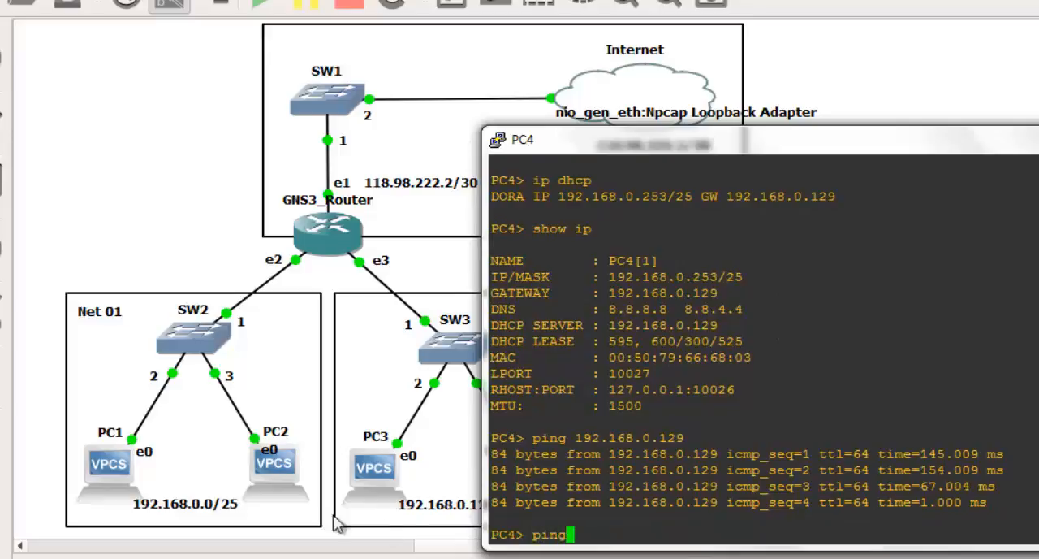
drag(695, 277, 717, 277)
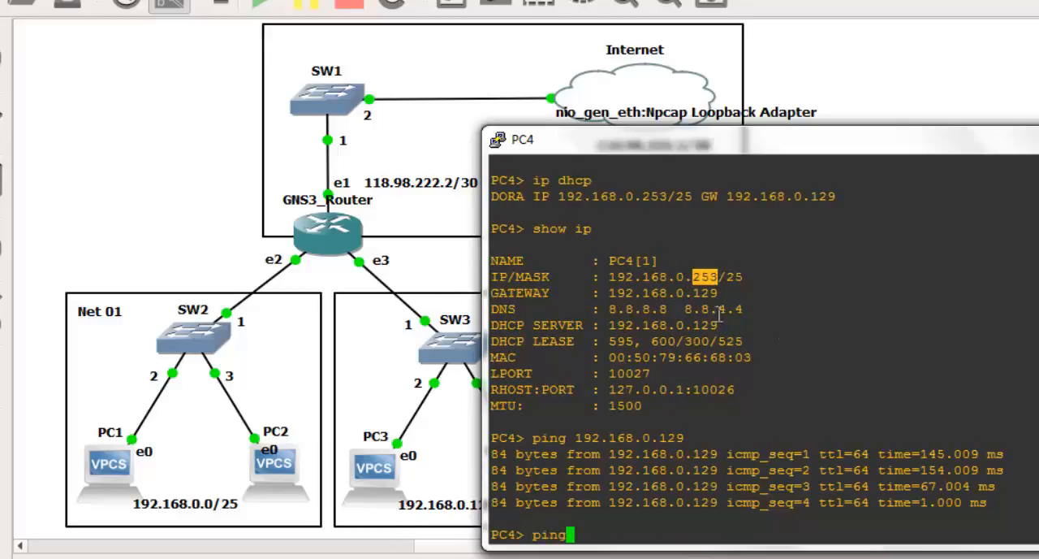
click(725, 331)
text(192)
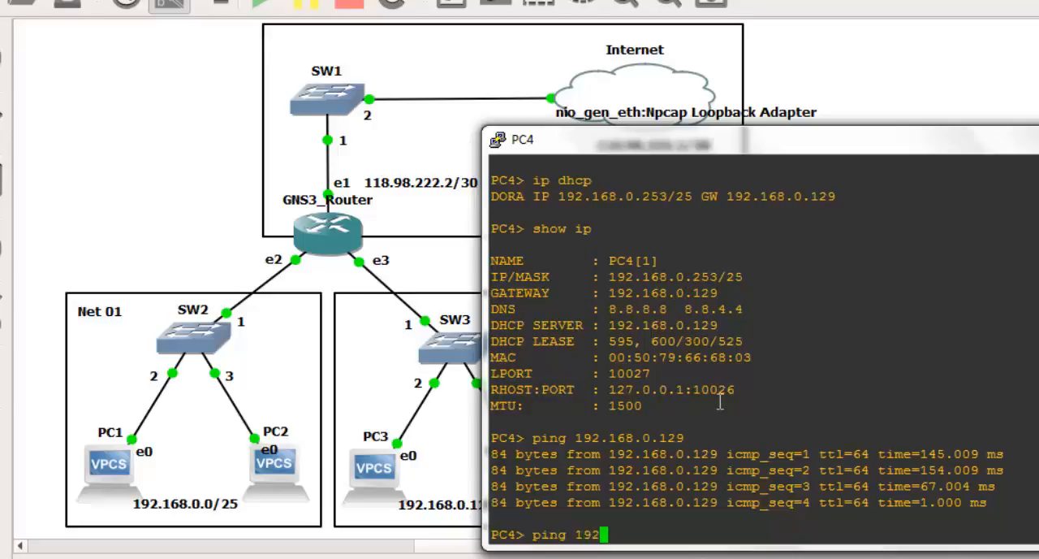
text(.168.0.25)
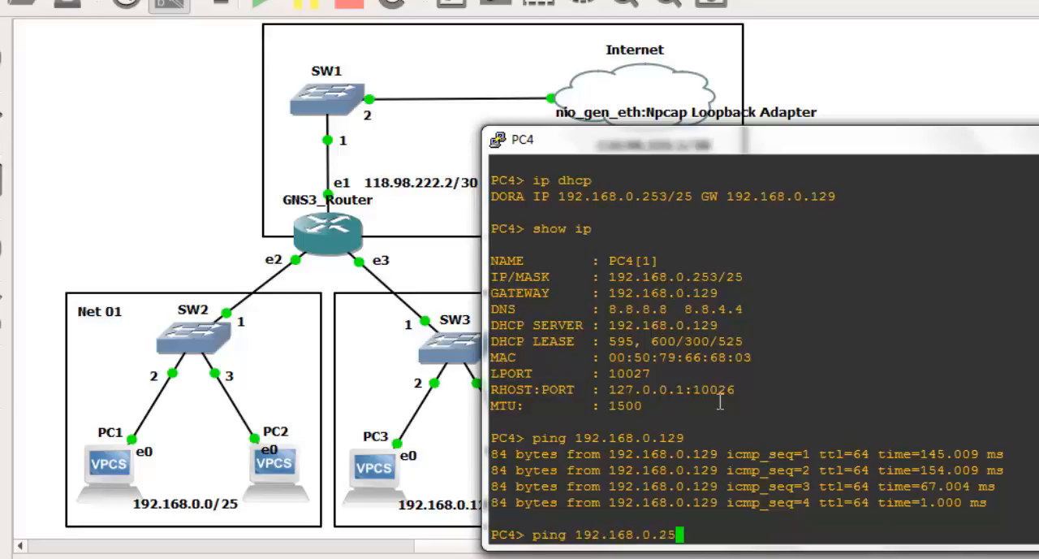
text(4)
key(Return)
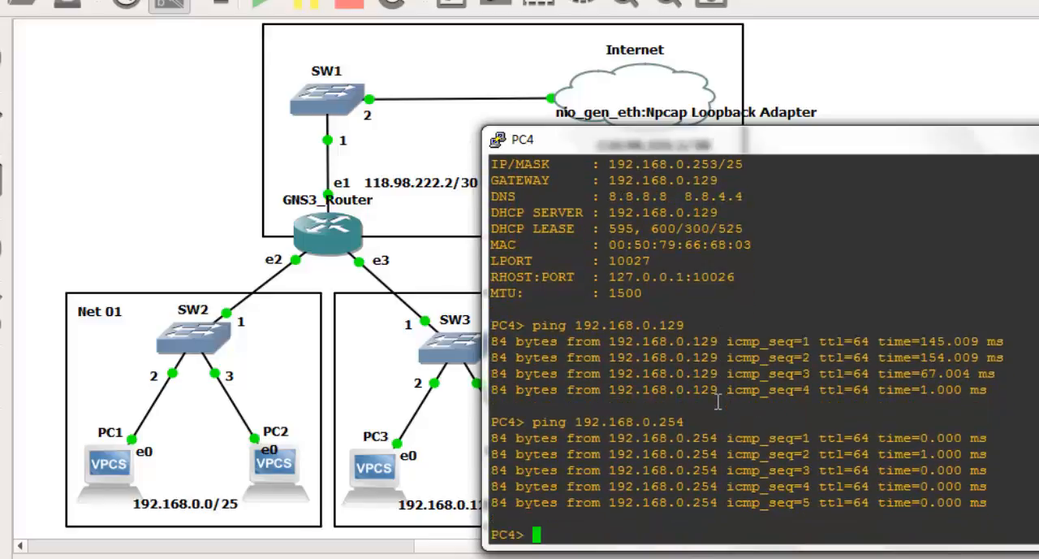
Move PC4's console to uncover the Net 02 clients and begin a ping command without a target
drag(664, 143, 792, 138)
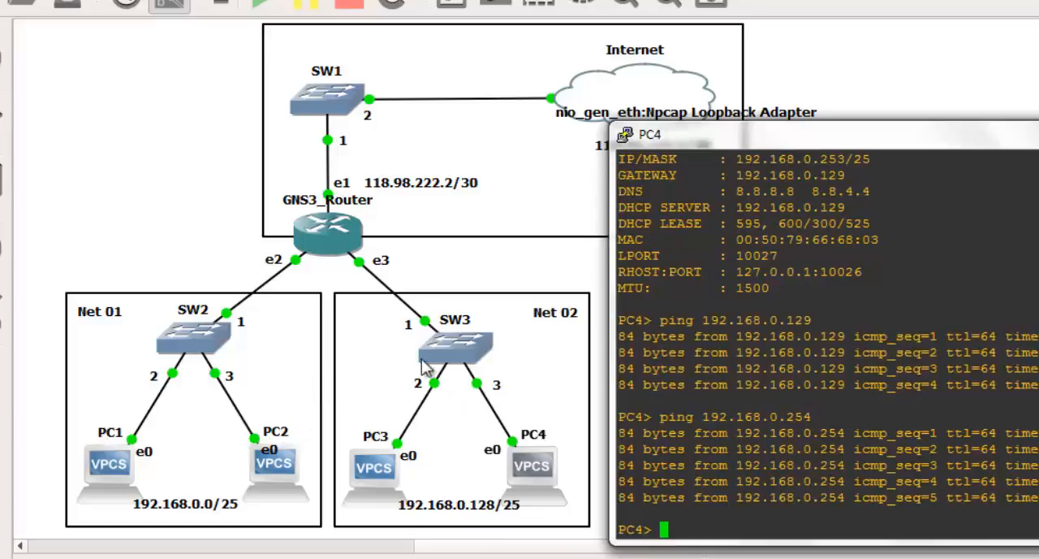
drag(820, 141, 802, 143)
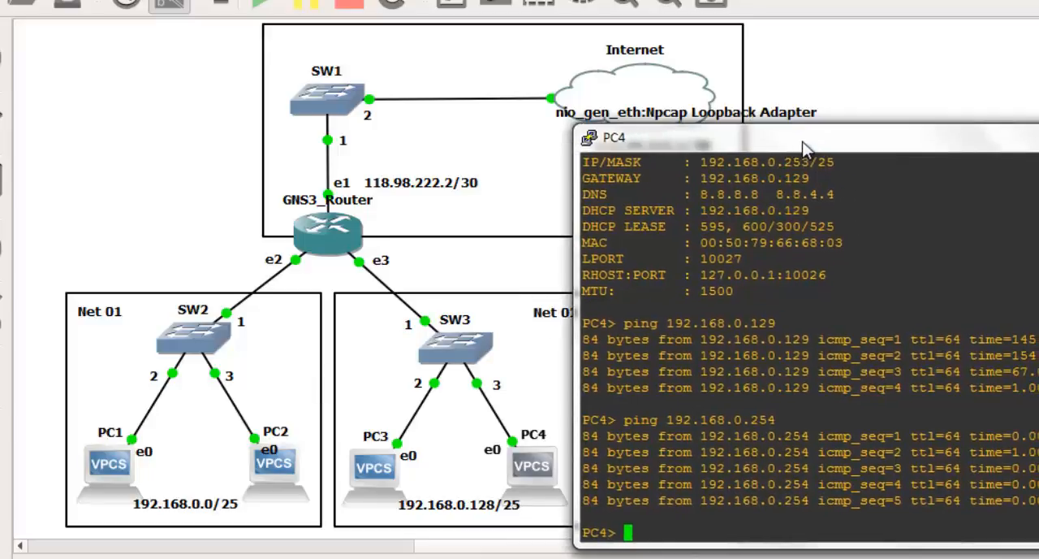
text(ping)
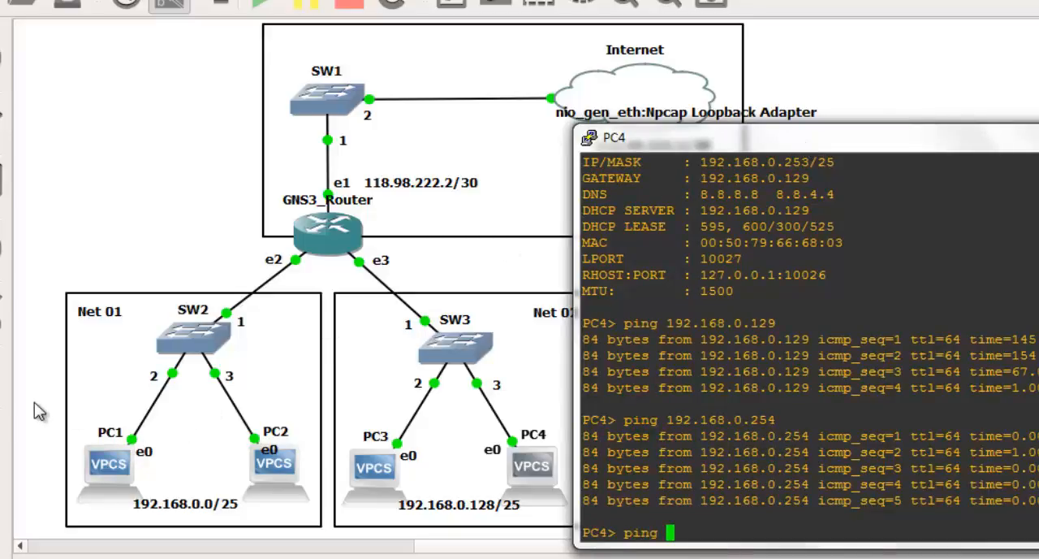
Open PC1's console, run show ip to look up its IP/MASK value, and close the console
right_click(96, 466)
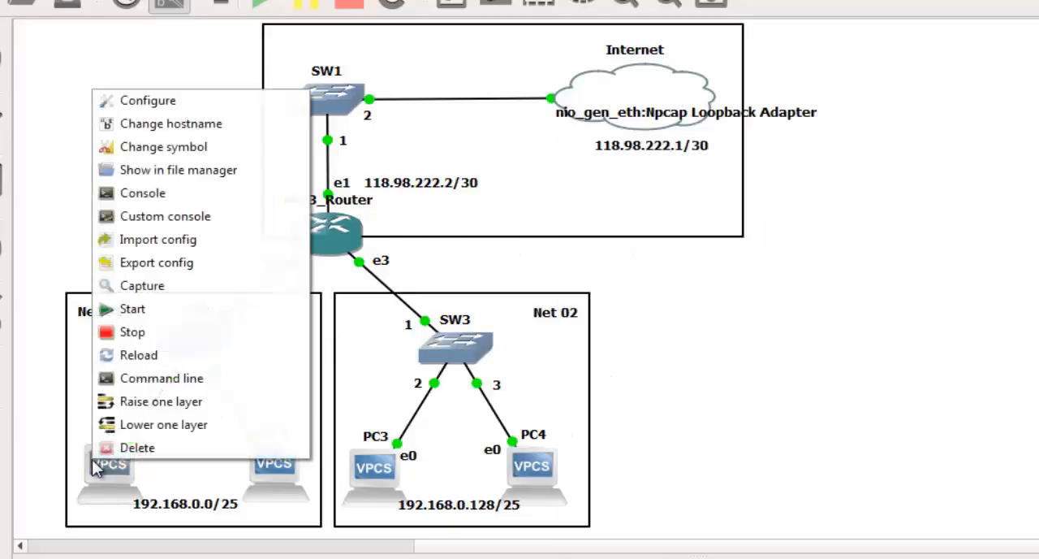
click(142, 193)
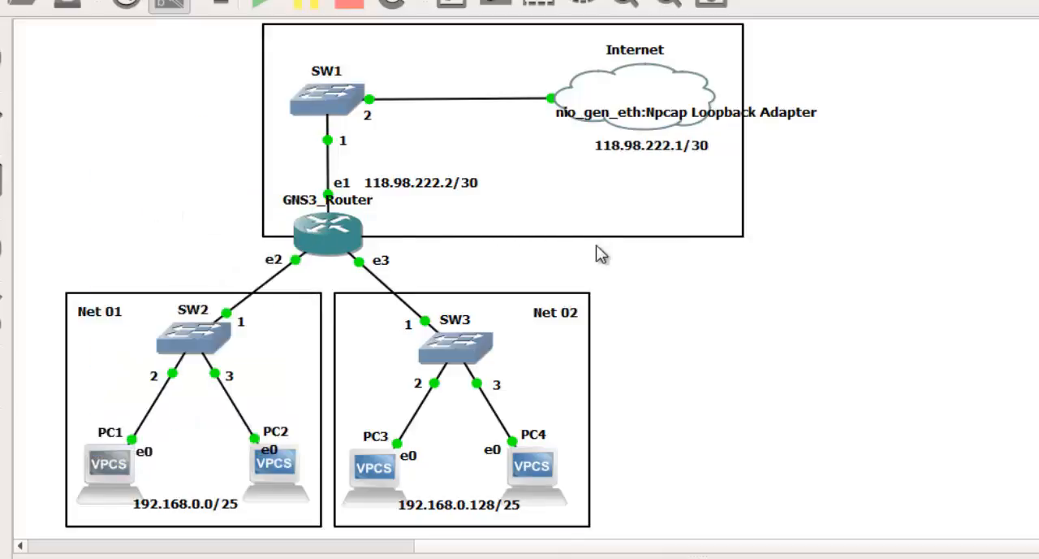
key(Return)
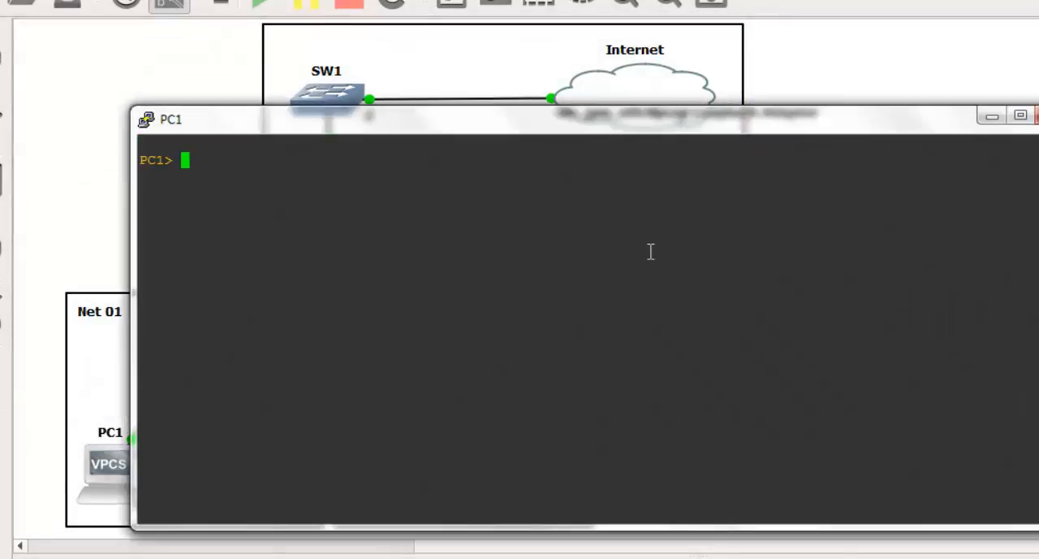
text(show ip)
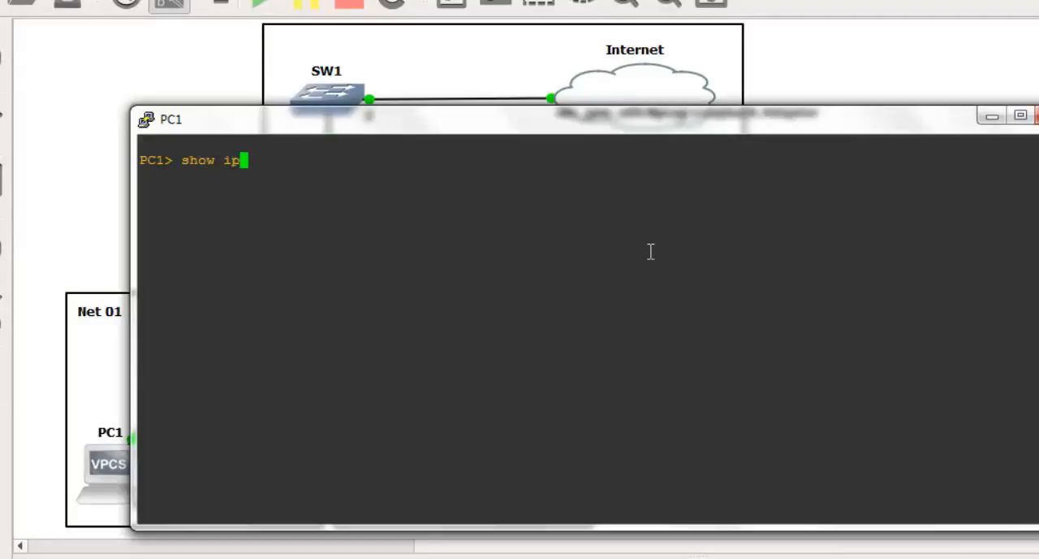
key(Return)
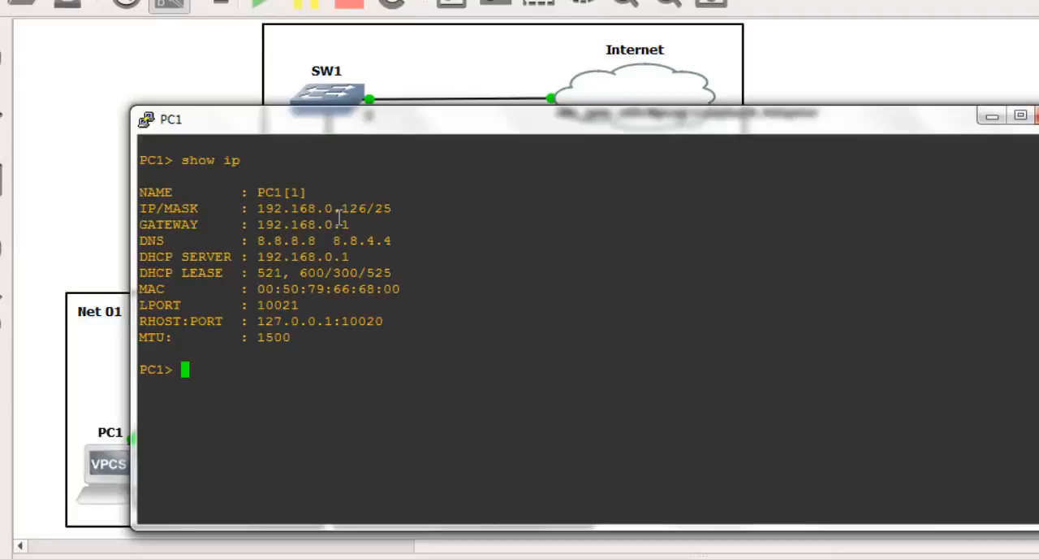
drag(338, 213, 355, 213)
click(1038, 116)
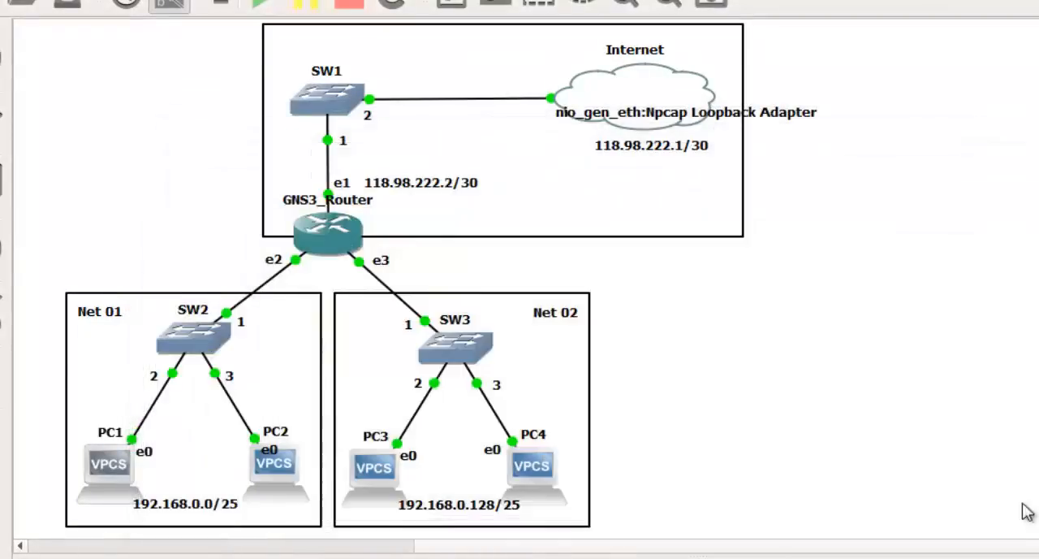
Return to PC4's console and ping PC1 at 192.168.0.126 to test connectivity between Net 02 and Net 01
key(alt+Tab)
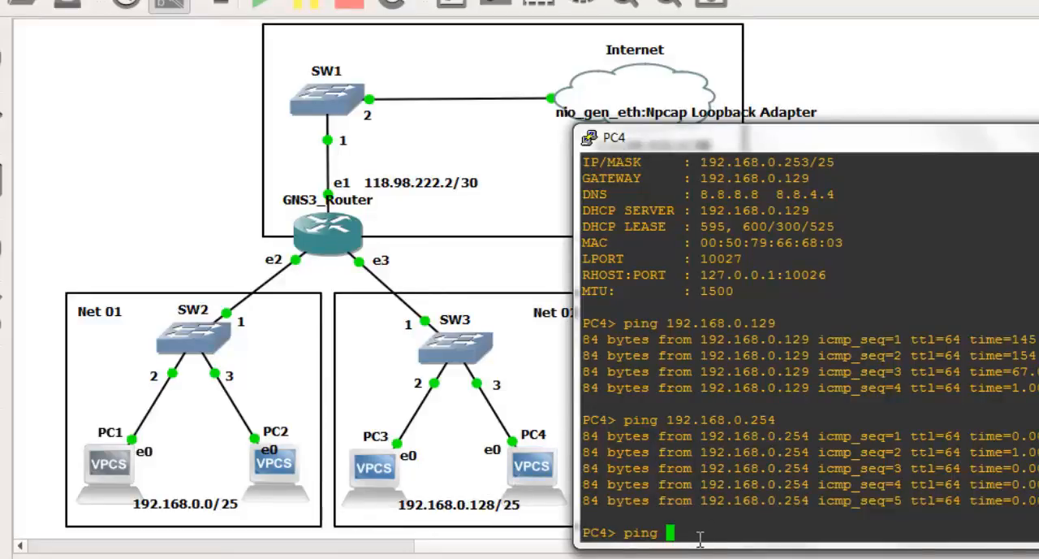
text(192.1)
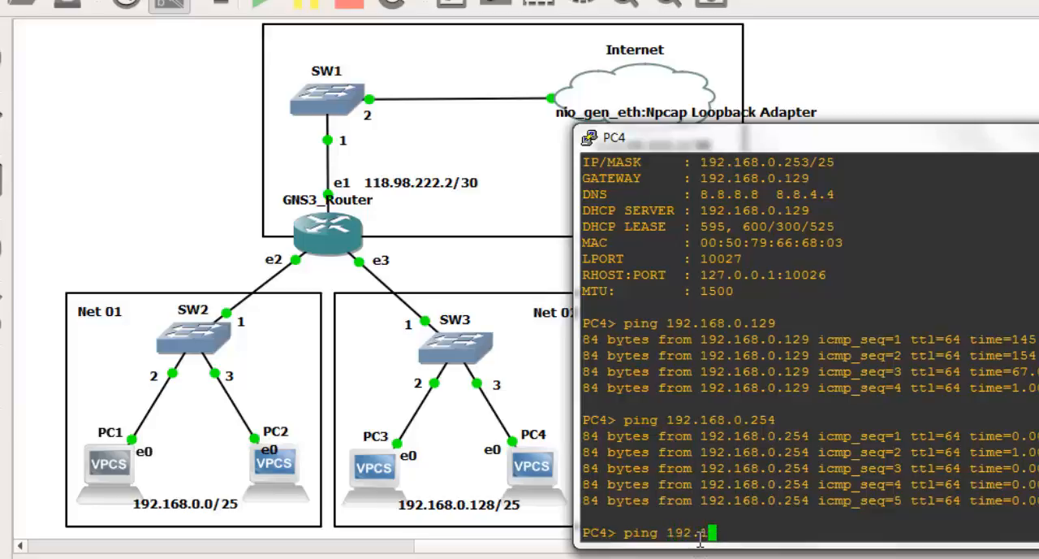
text(68.0.126)
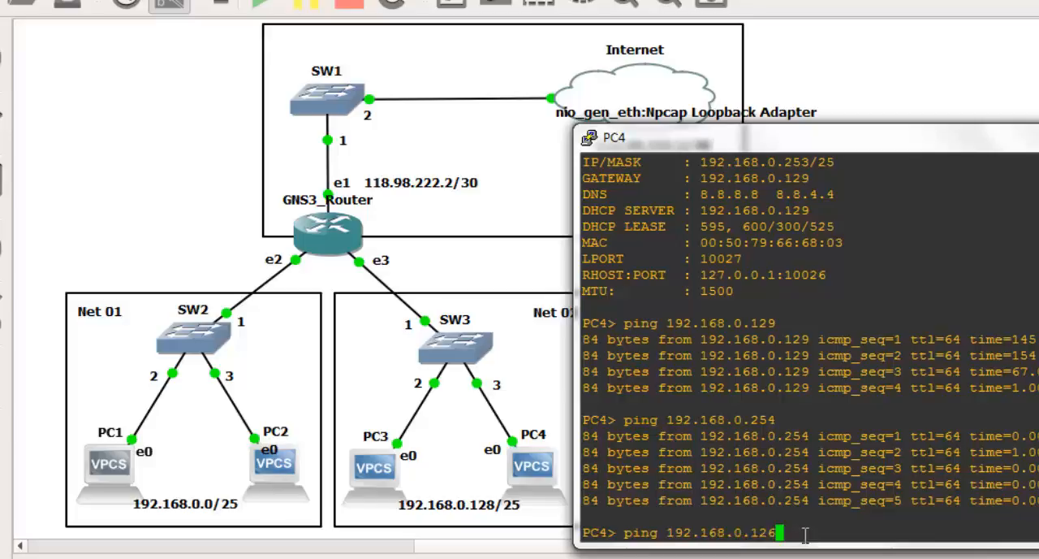
drag(622, 538, 657, 538)
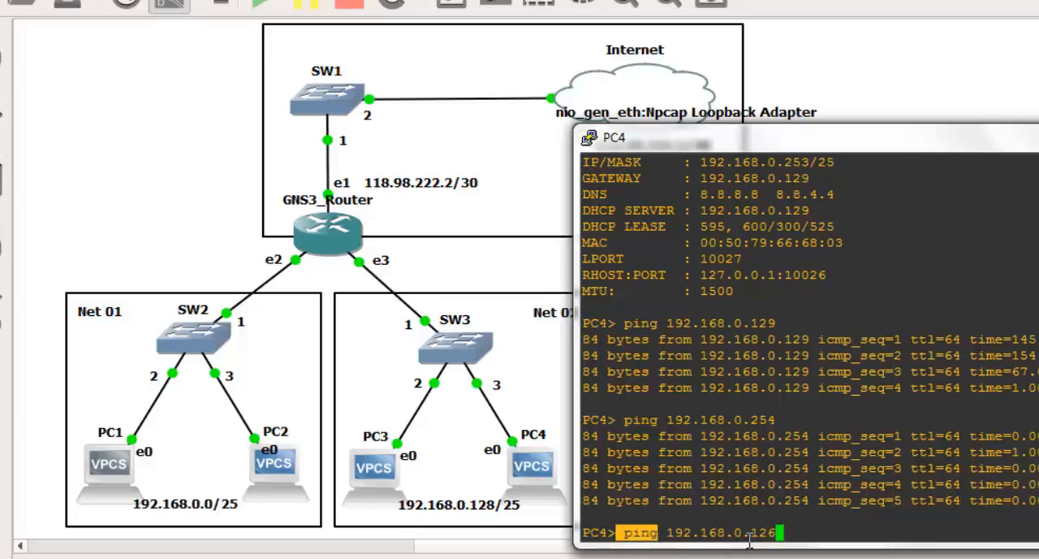
click(816, 532)
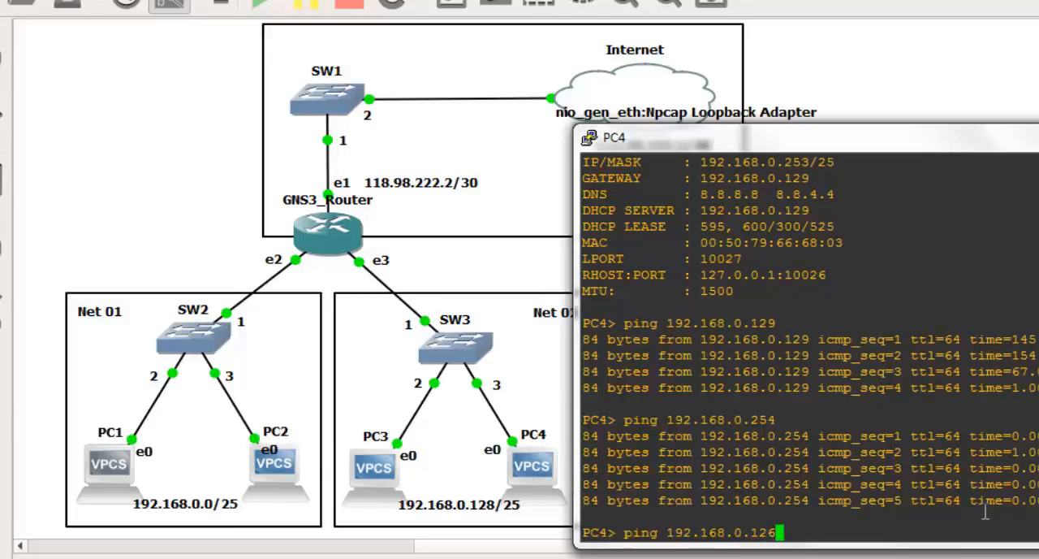
key(Return)
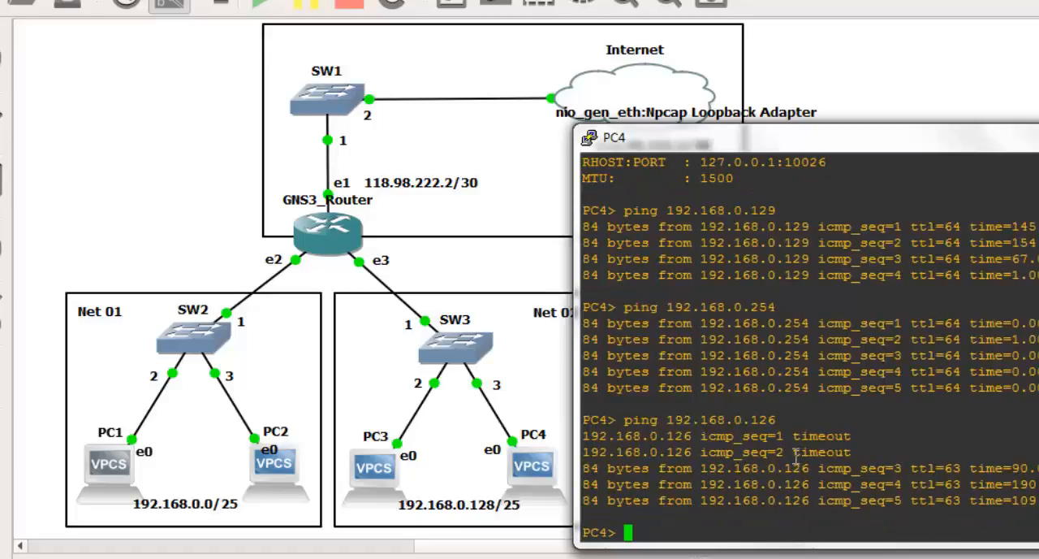
Highlight the first two reply lines of the ping to PC1, and move PC4's console to show the full output
drag(667, 436, 851, 452)
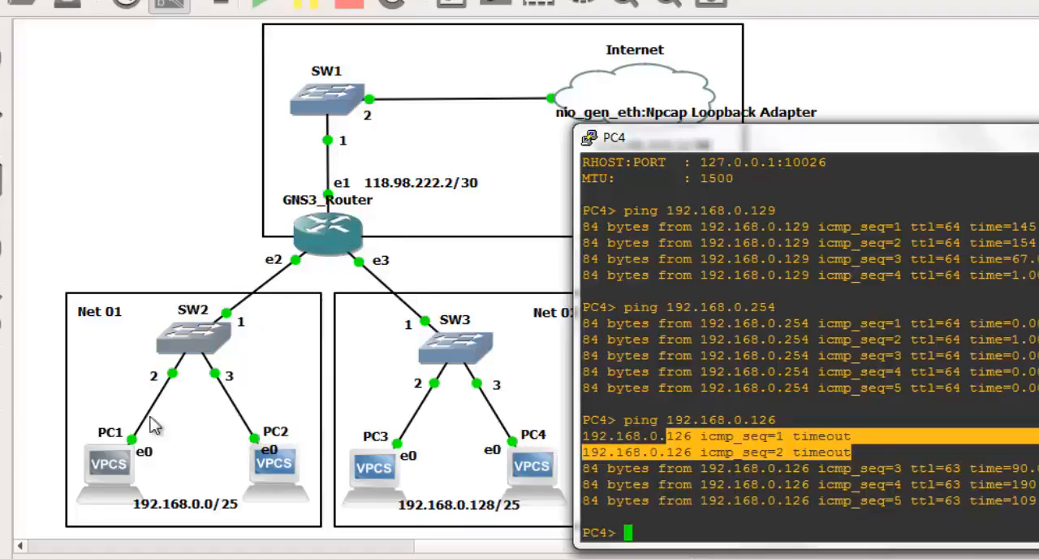
click(195, 259)
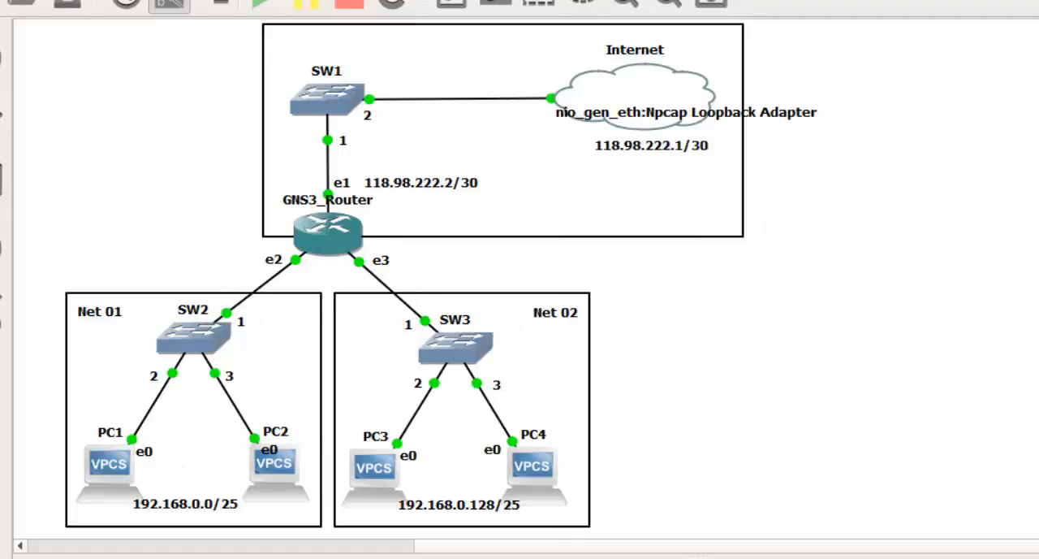
click(828, 557)
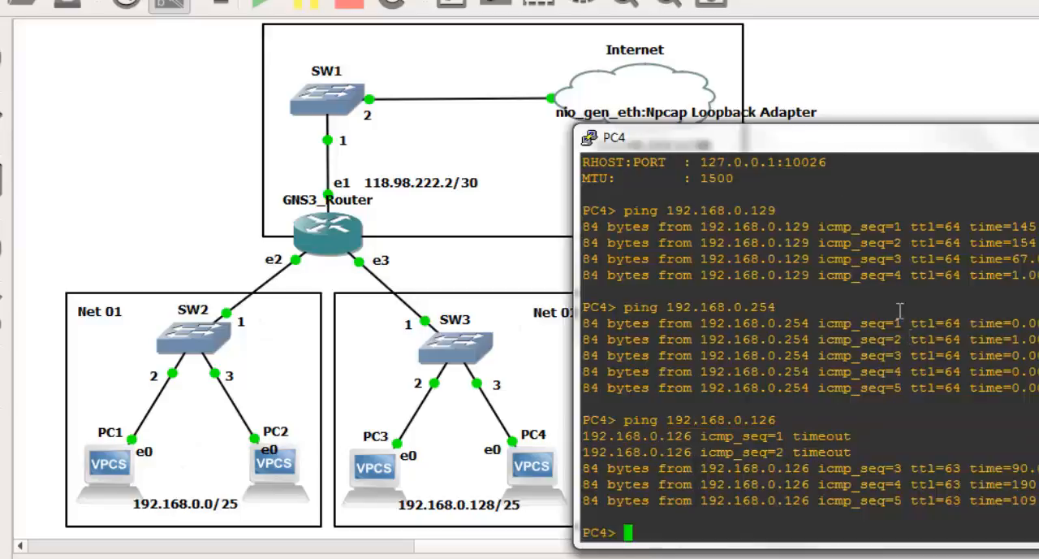
drag(883, 150, 720, 134)
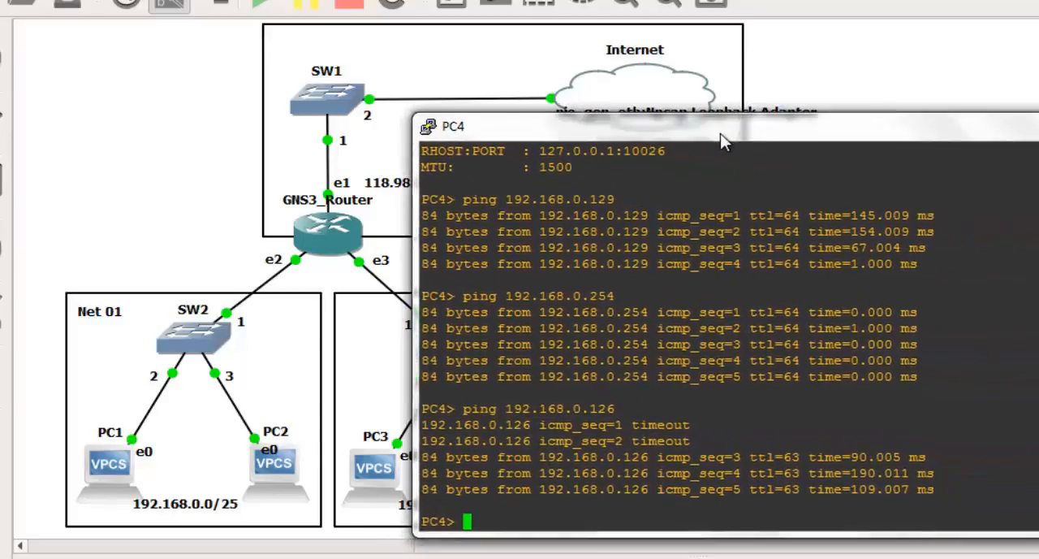